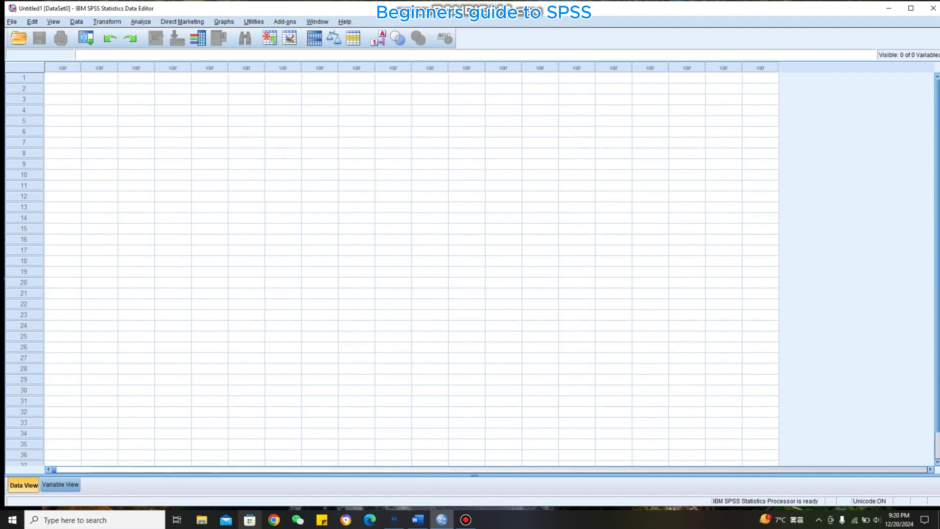
# Switch to Word to review the research topic outline, and return to the SPSS Data Editor
pyautogui.click(417, 521)
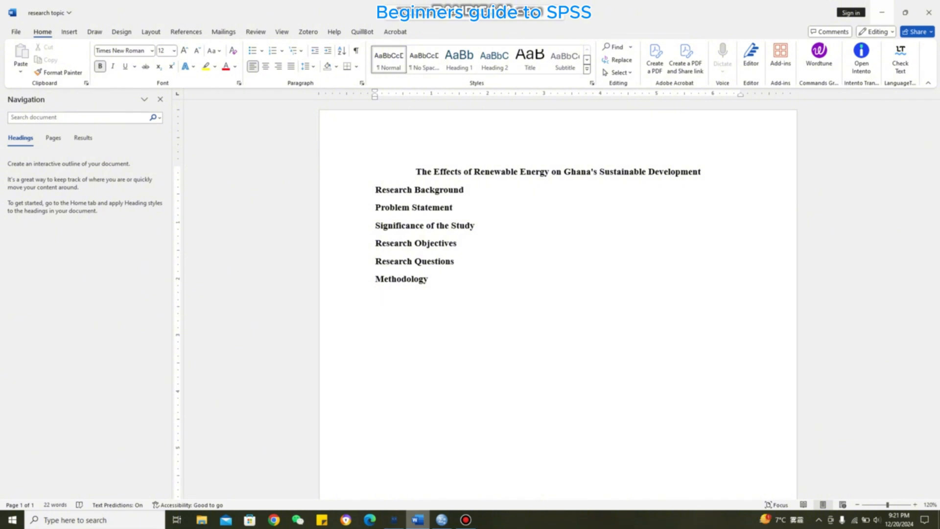
pyautogui.click(882, 13)
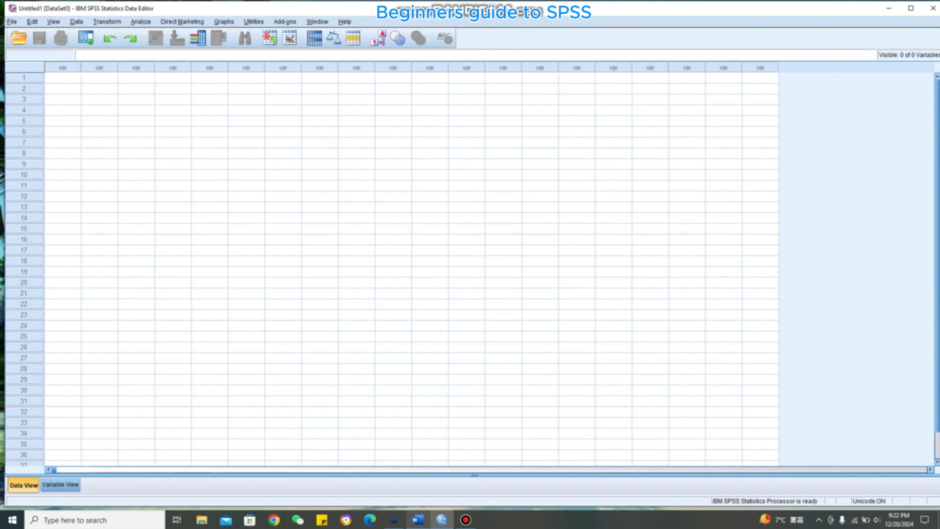
# Bring up the dialog for opening an existing data file
pyautogui.hotkey('alt', 'f')
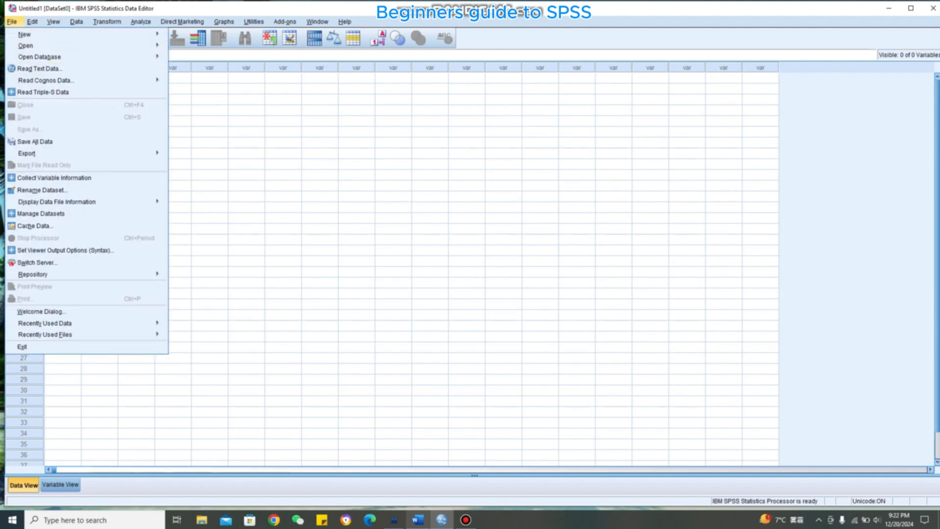
pyautogui.click(357, 153)
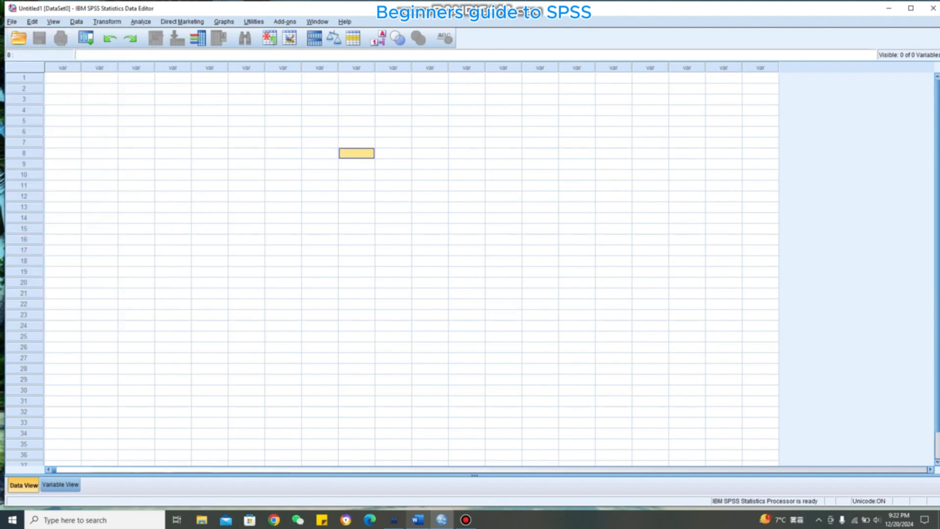
pyautogui.hotkey('alt', 'f')
pyautogui.press('Down')
pyautogui.press('Down')
pyautogui.press('Right')
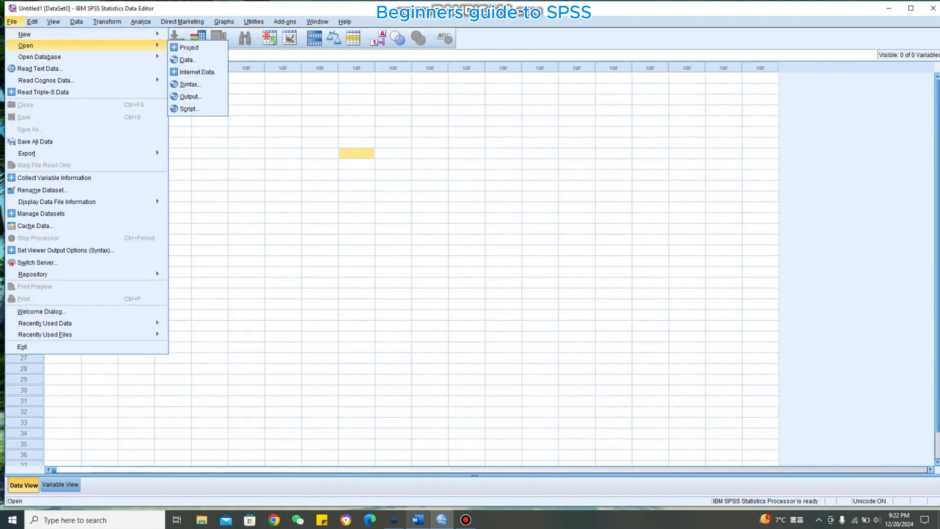
pyautogui.press('Down')
pyautogui.press('Up')
pyautogui.press('Right')
pyautogui.press('Down')
pyautogui.press('Return')
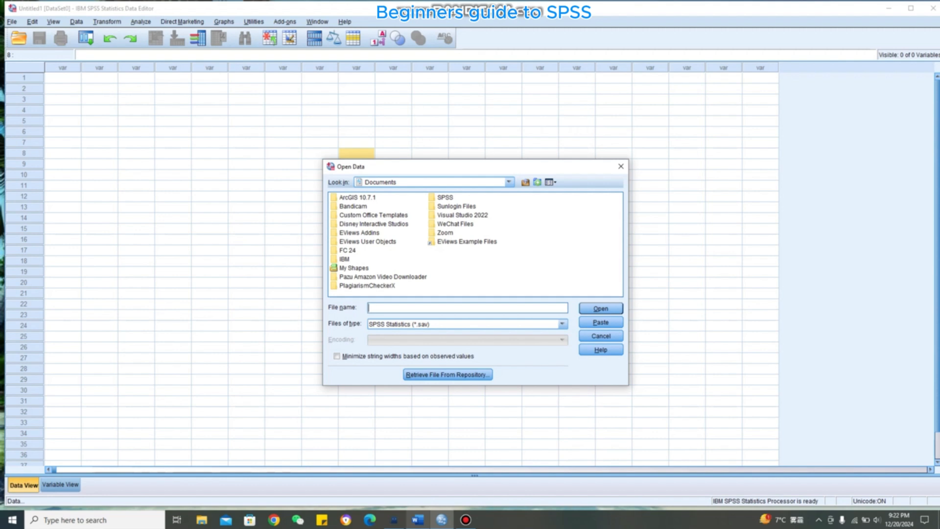
# Set the file type to Excel (*.xls, *.xlsx, *.xlsm) and browse to the Desktop folder
pyautogui.click(563, 324)
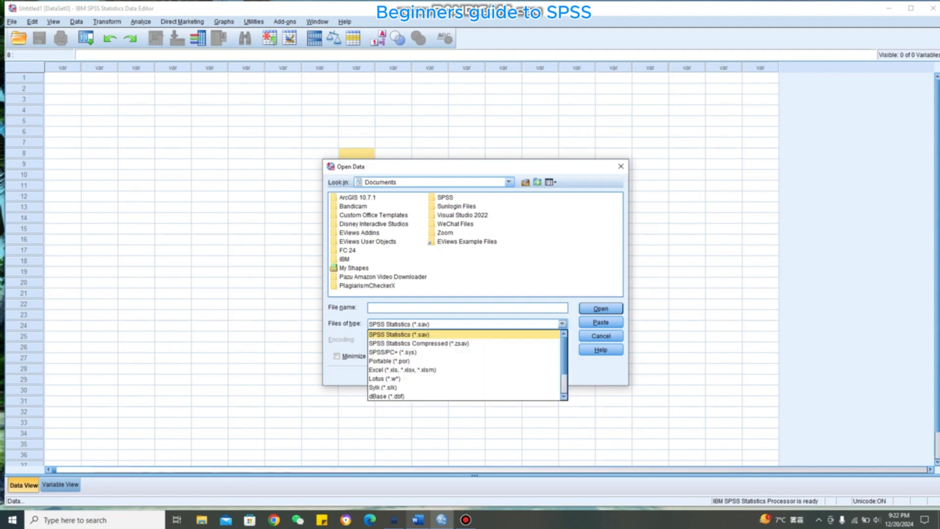
pyautogui.click(427, 370)
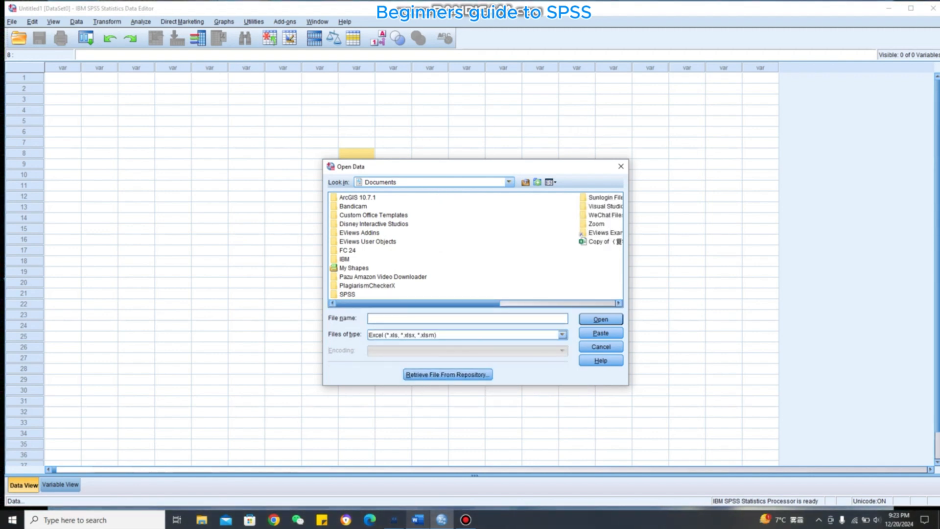
pyautogui.click(509, 182)
pyautogui.scroll(2, 441, 219)
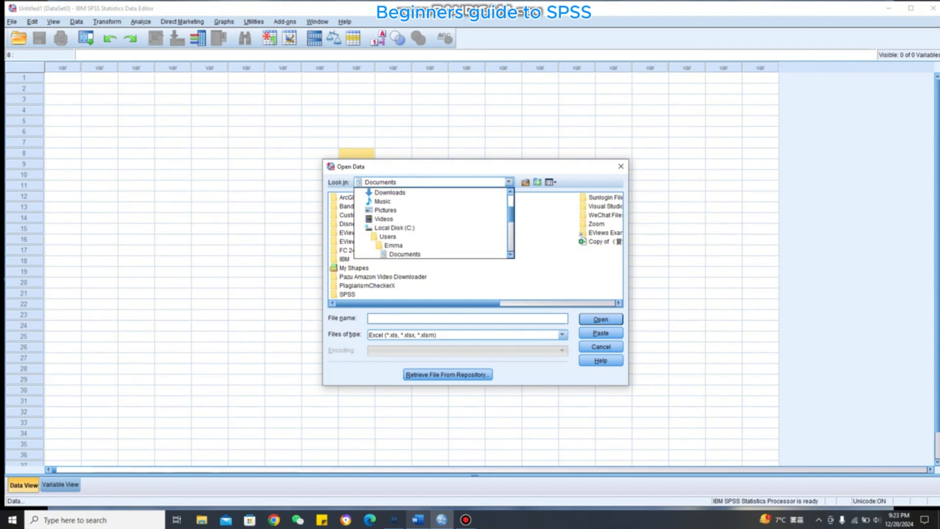
pyautogui.scroll(2, 431, 215)
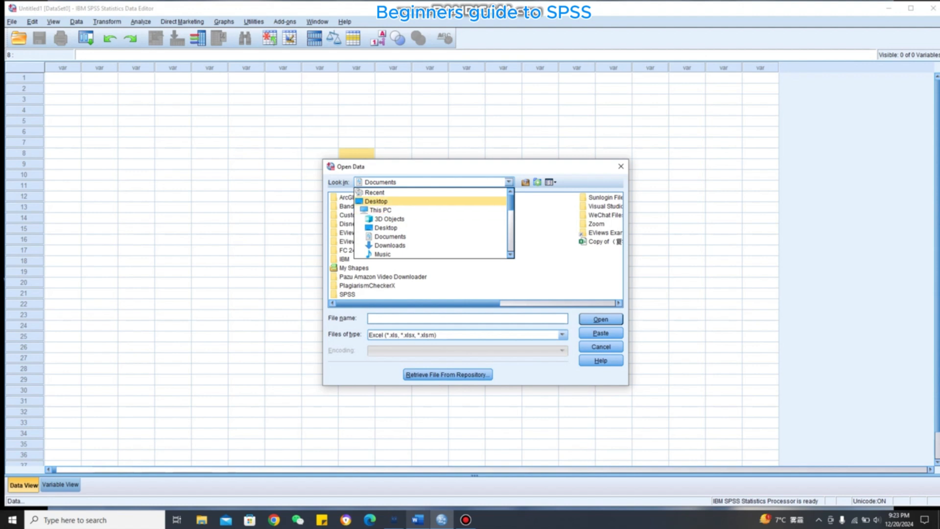
pyautogui.click(376, 201)
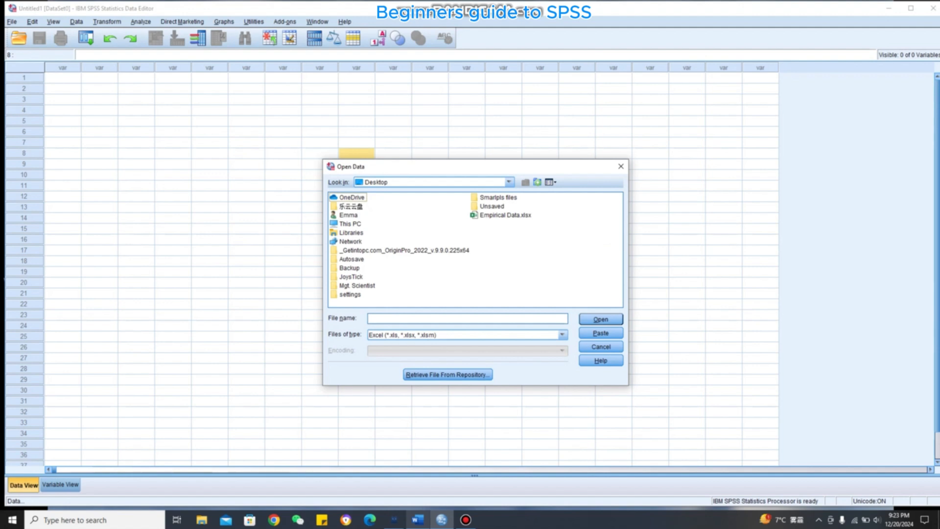
# Import the Survey Result worksheet of Empirical Data.xlsx, reading variable names from the first row of data
pyautogui.click(505, 215)
pyautogui.click(601, 319)
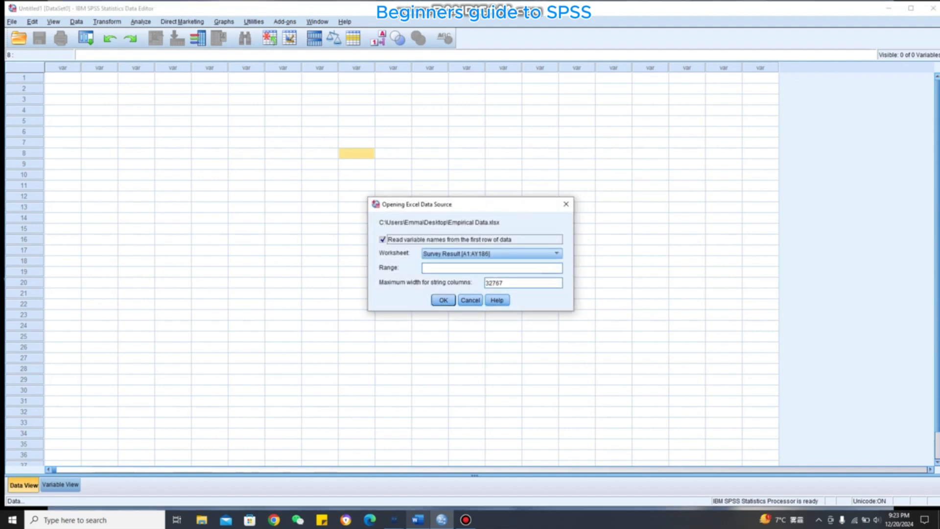
pyautogui.click(443, 300)
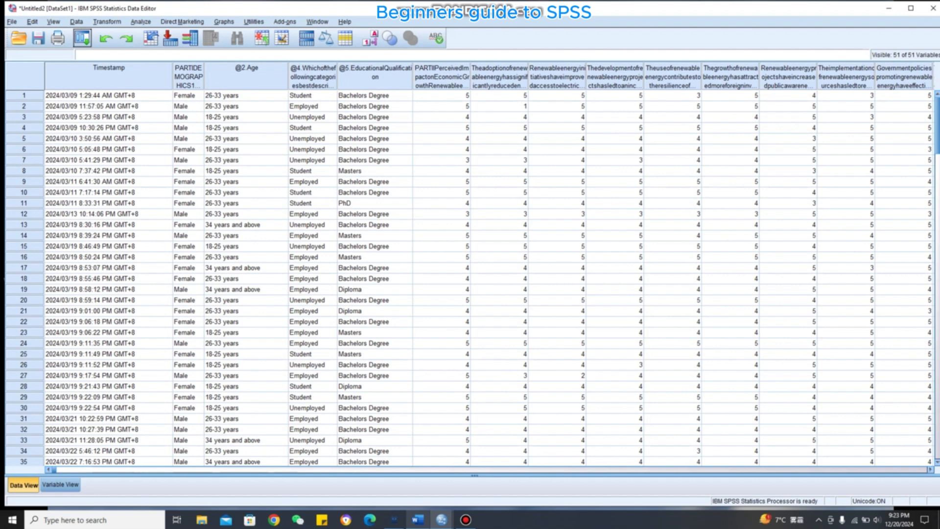
# Delete the Timestamp variable from the dataset
pyautogui.click(108, 69)
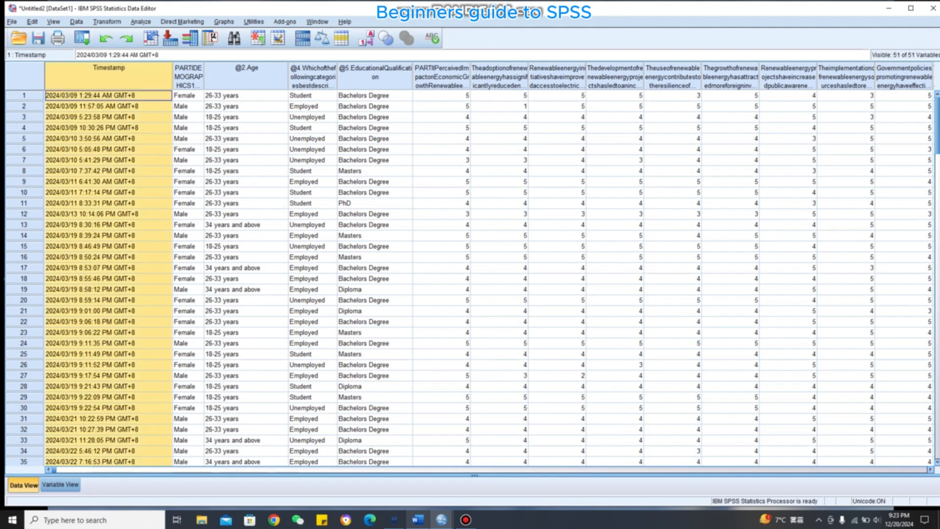
pyautogui.rightClick(113, 73)
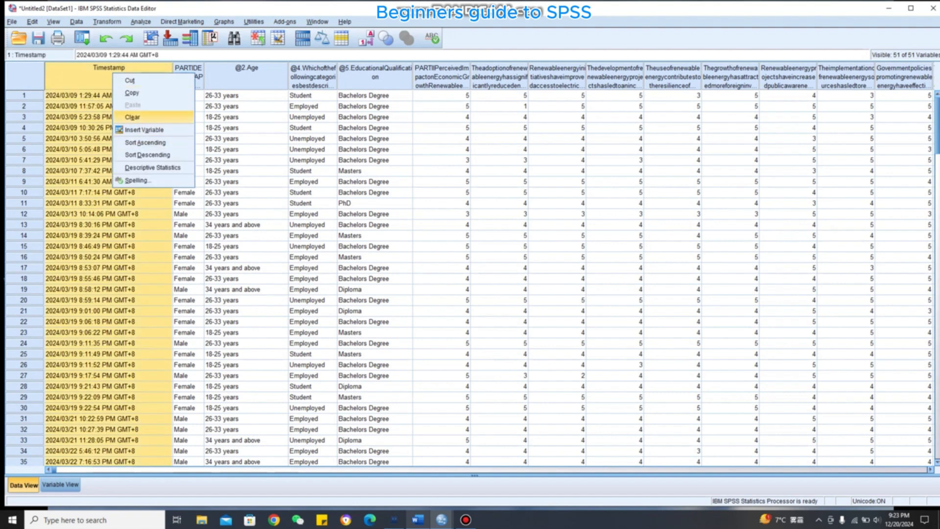
pyautogui.click(132, 117)
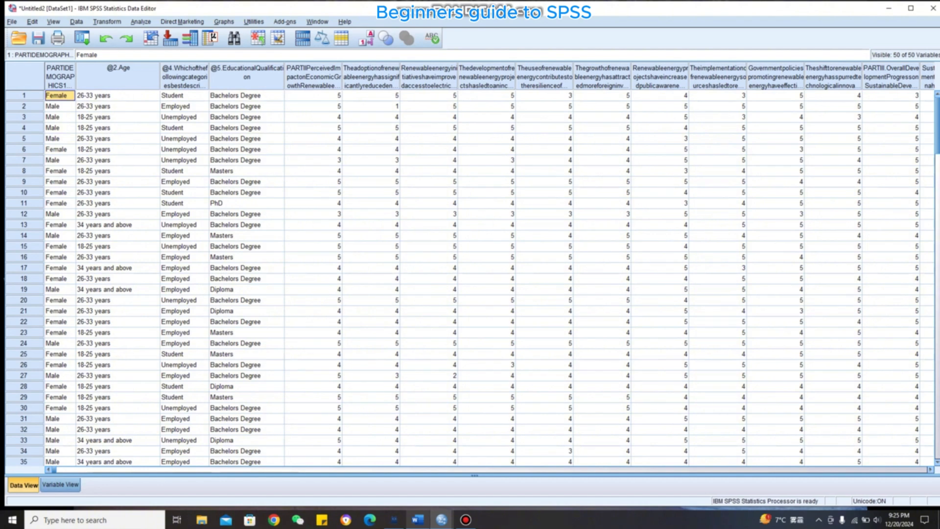
# Look over the variable definitions in Variable View and return to Data View
pyautogui.hotkey('ctrl', 't')
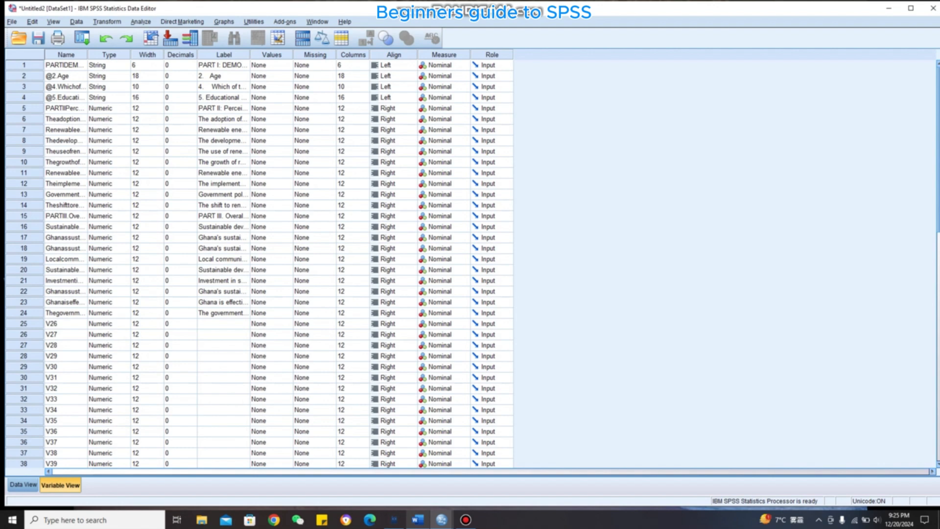
pyautogui.click(23, 485)
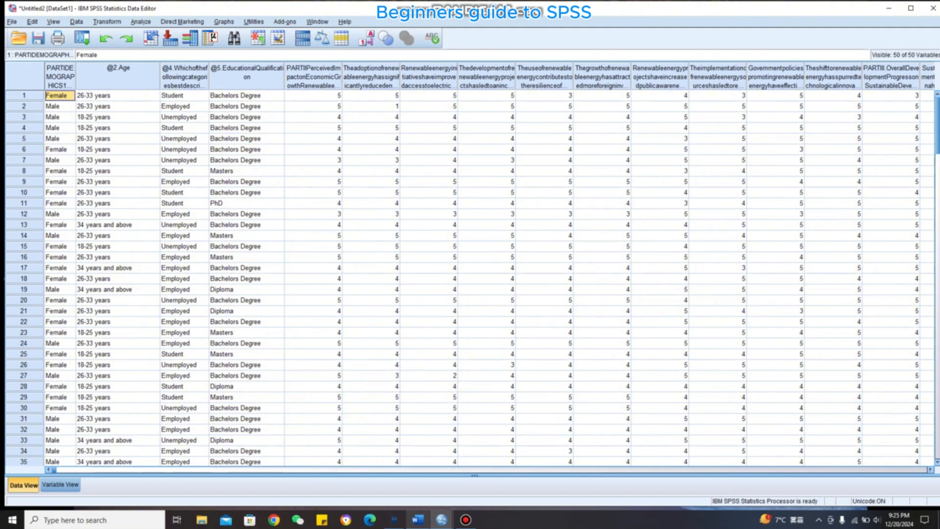
# Set up an Automatic Recode of the PART I demographics gender variable with the new name Gender
pyautogui.click(107, 21)
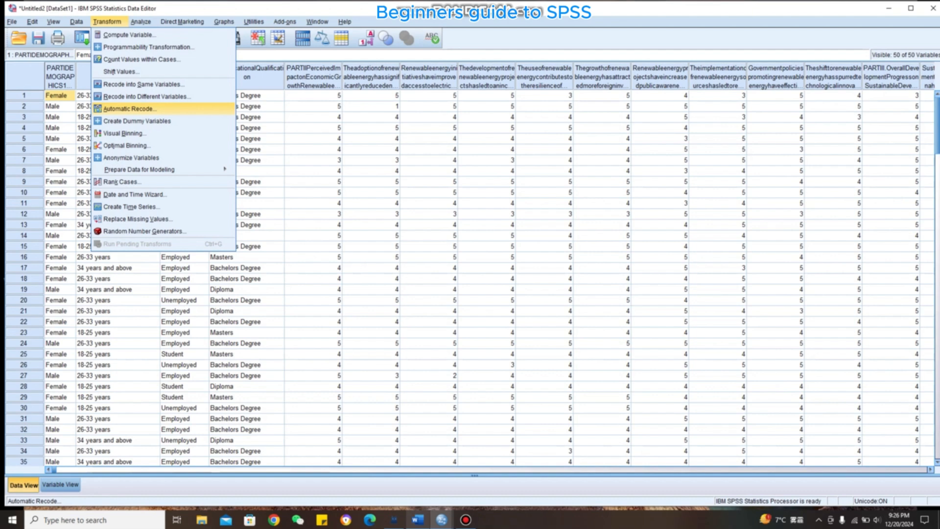
pyautogui.click(130, 109)
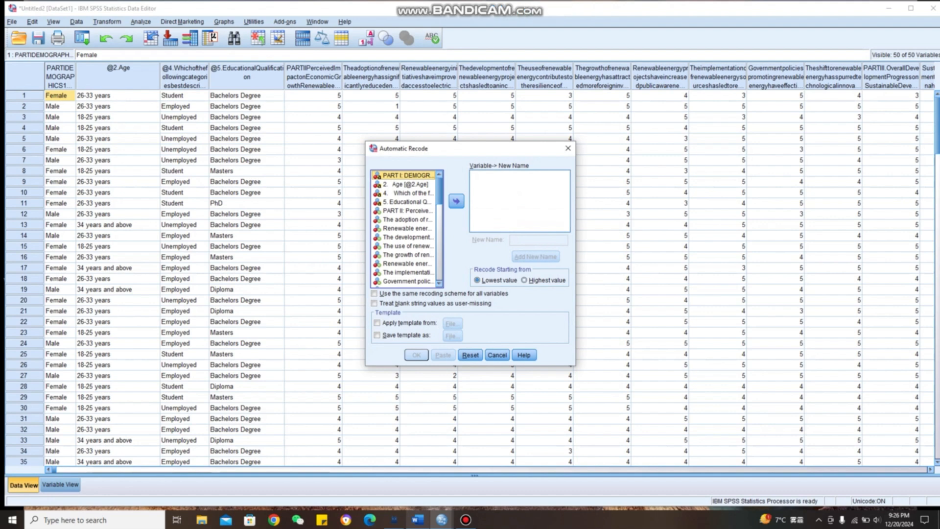
pyautogui.click(406, 185)
pyautogui.click(408, 175)
pyautogui.click(456, 202)
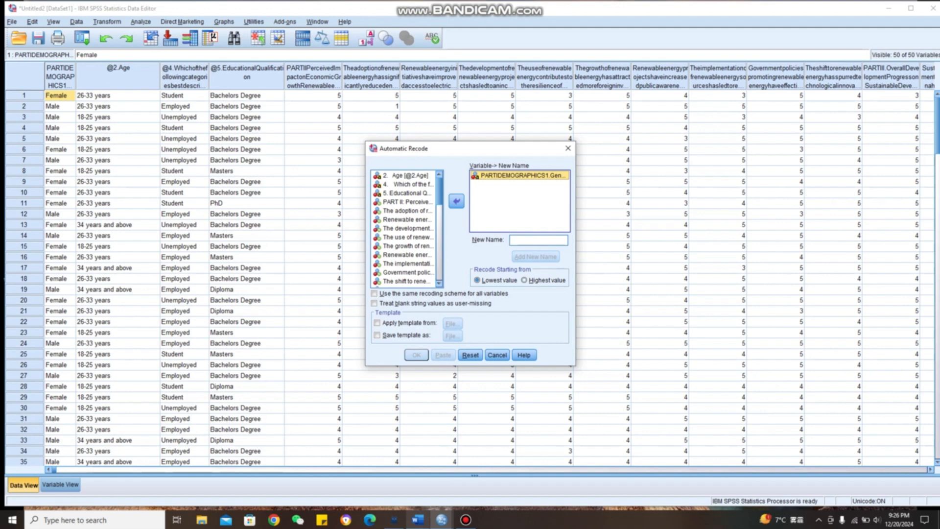
pyautogui.click(539, 240)
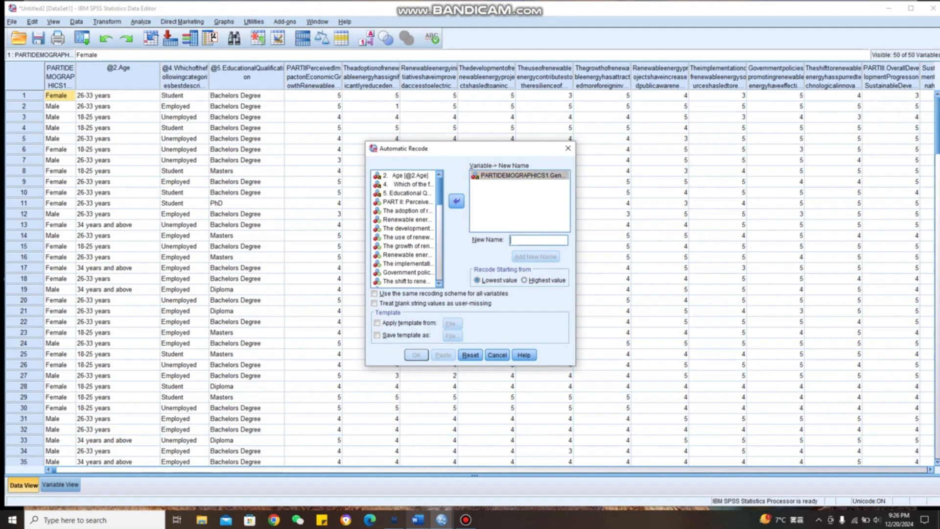
pyautogui.write('gen')
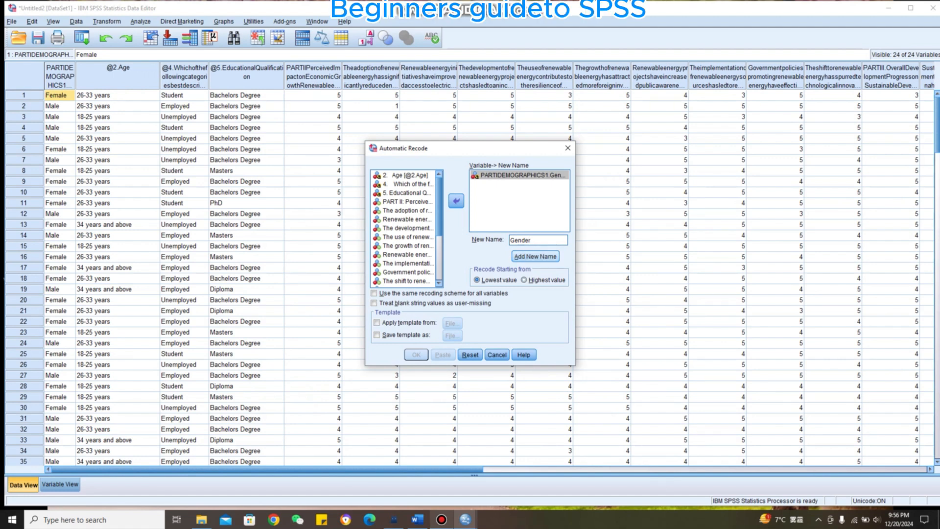
pyautogui.press('Return')
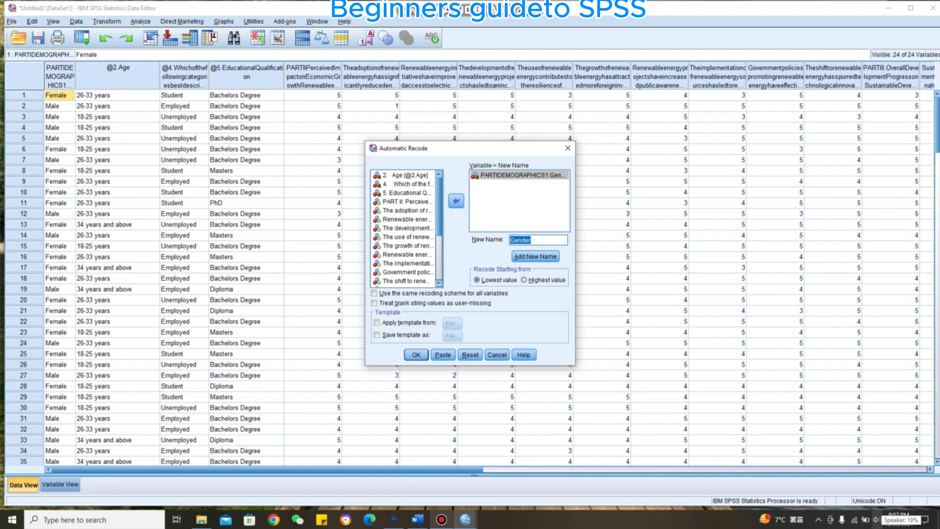
# Raise the system speaker volume to 45
pyautogui.click(877, 520)
pyautogui.scroll(10, 877, 520)
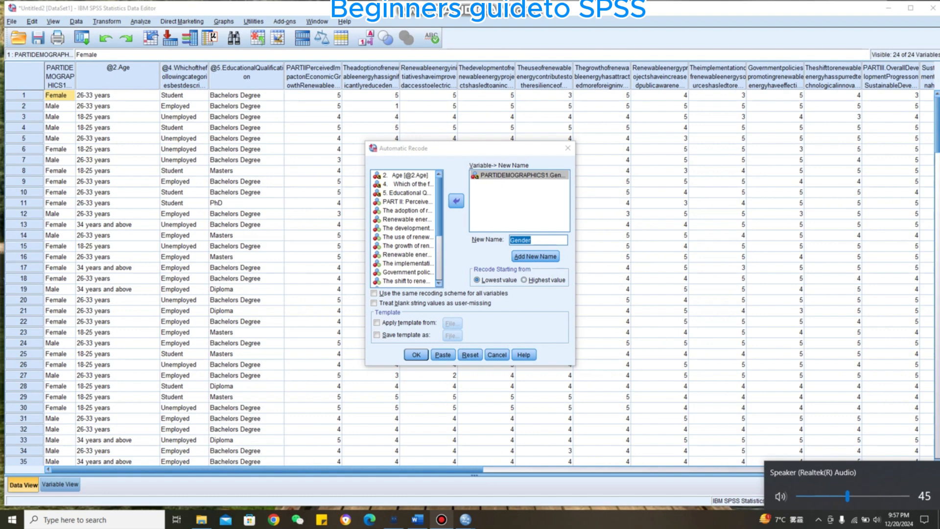
# Set the Gender recode to start from the highest value, run it, and minimize the output viewer
pyautogui.click(536, 256)
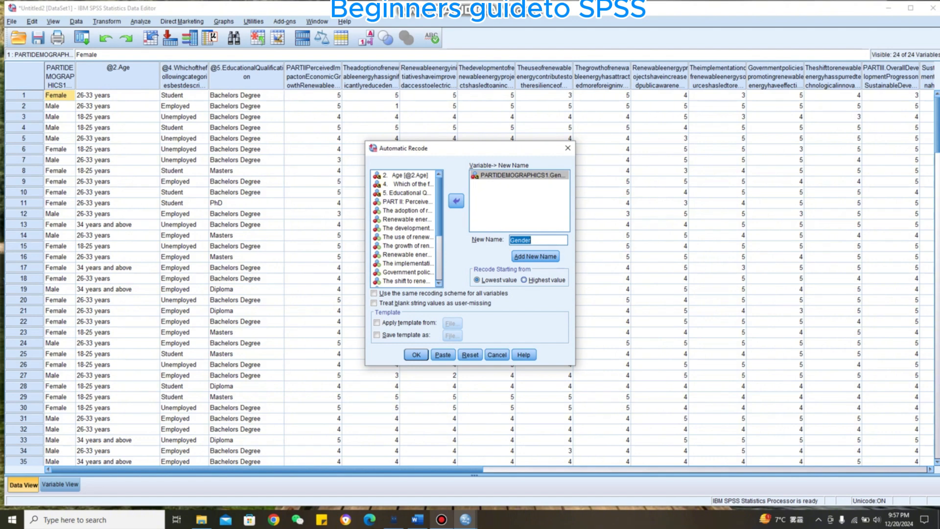
pyautogui.click(524, 280)
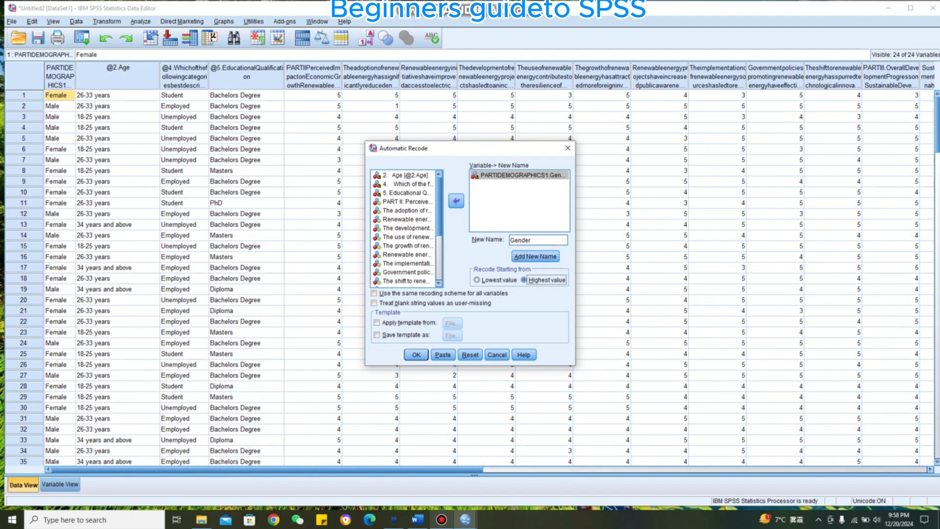
pyautogui.click(417, 354)
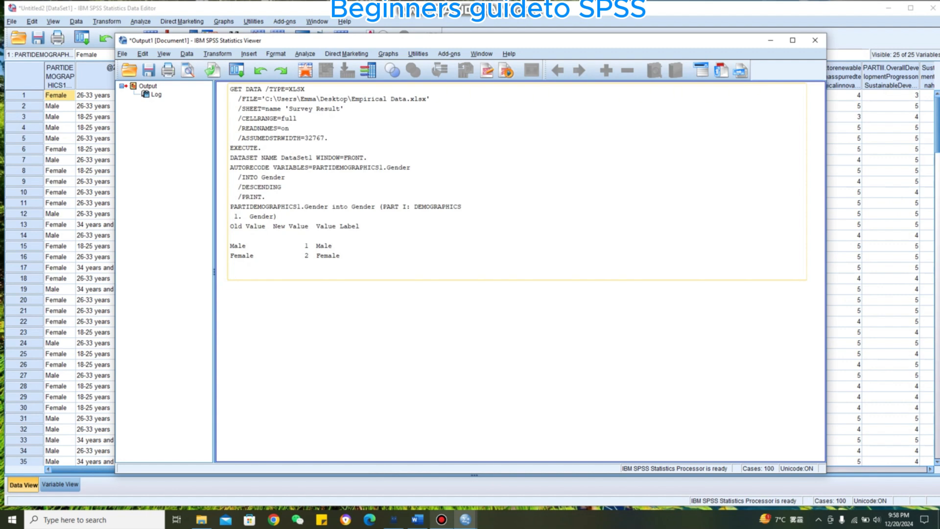
pyautogui.click(770, 40)
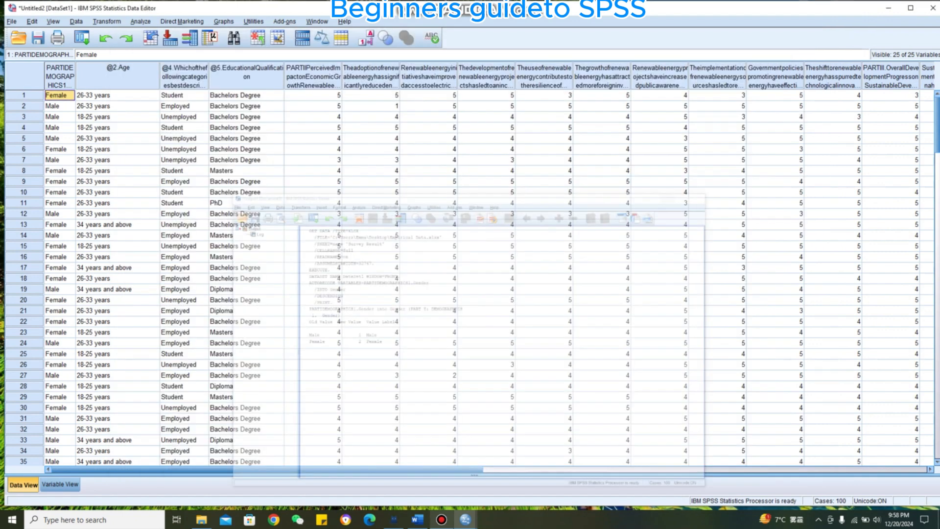
# Compare the new Gender column at the end of the dataset with the original gender column at the start
pyautogui.moveTo(372, 470); pyautogui.dragTo(746, 469)
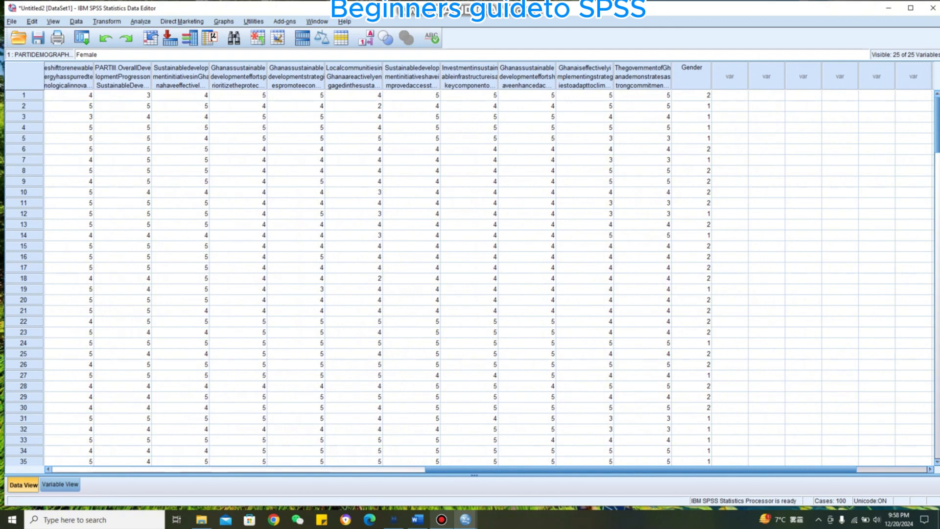
pyautogui.moveTo(746, 470); pyautogui.dragTo(373, 470)
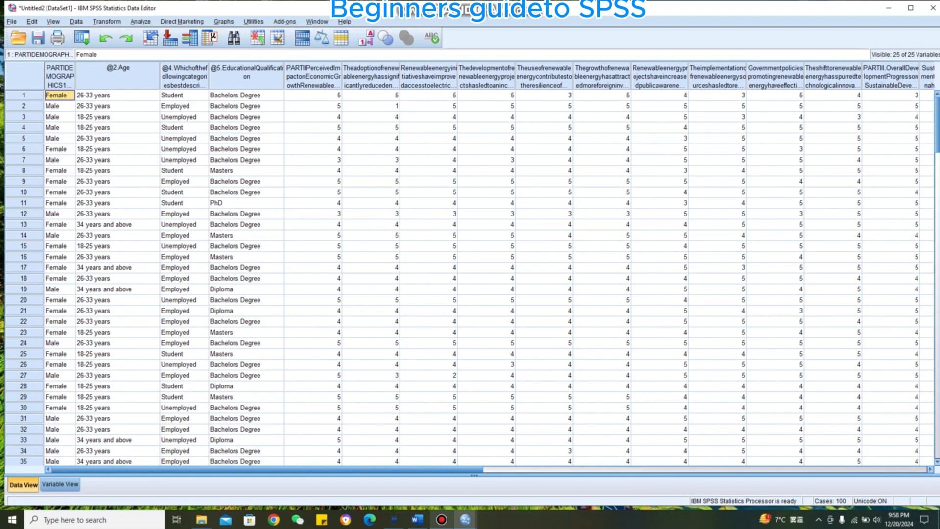
pyautogui.moveTo(373, 470); pyautogui.dragTo(816, 470)
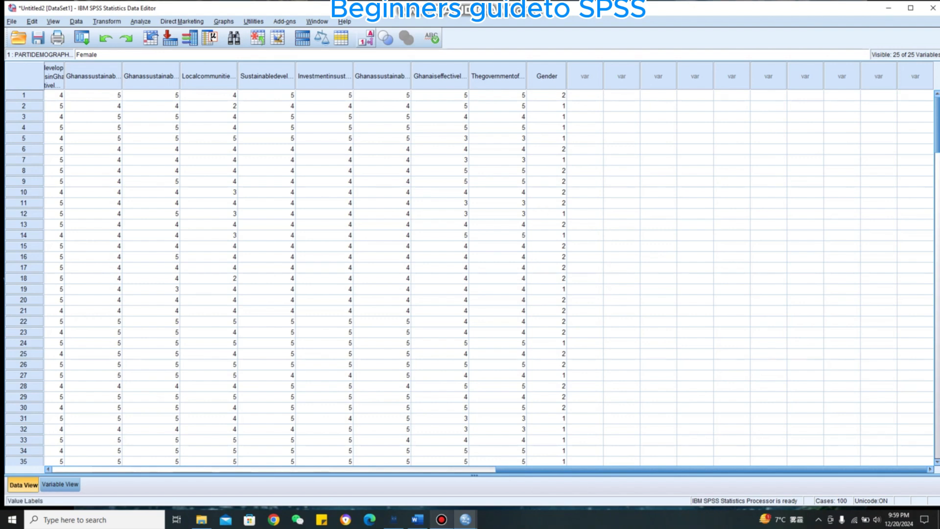
# Toggle value labels to compare the Gender codes with their text, leaving the labels displayed
pyautogui.click(367, 39)
pyautogui.click(367, 38)
pyautogui.click(366, 38)
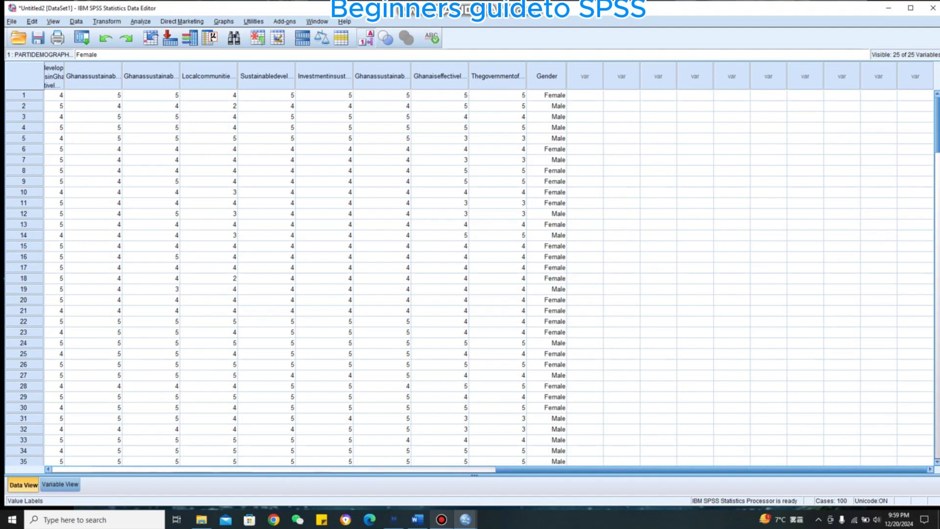
pyautogui.click(366, 38)
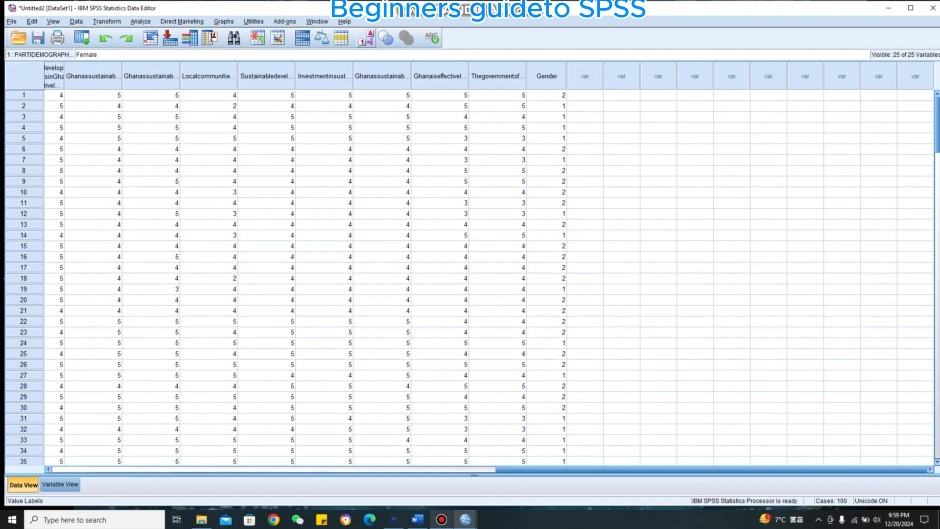
pyautogui.click(366, 38)
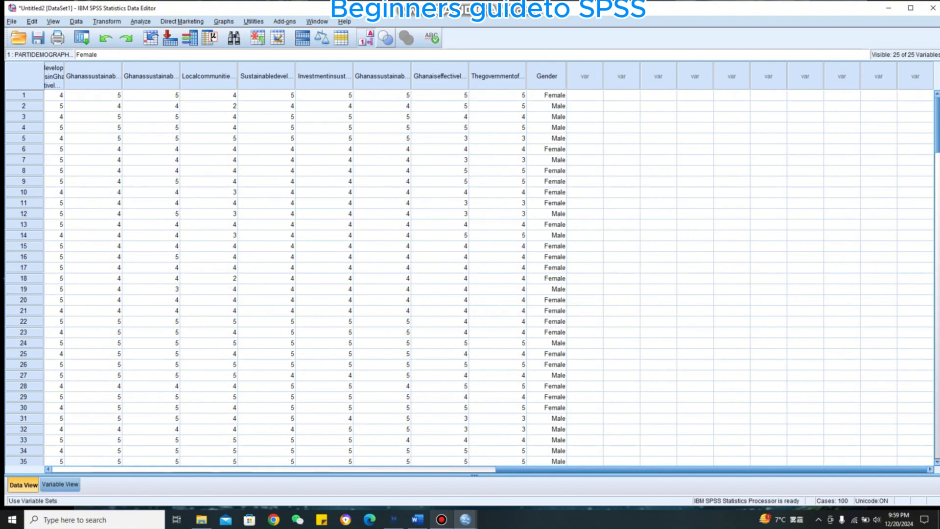
# Switch the value display back to numeric codes and delete the original text gender column at the start of the dataset
pyautogui.click(366, 39)
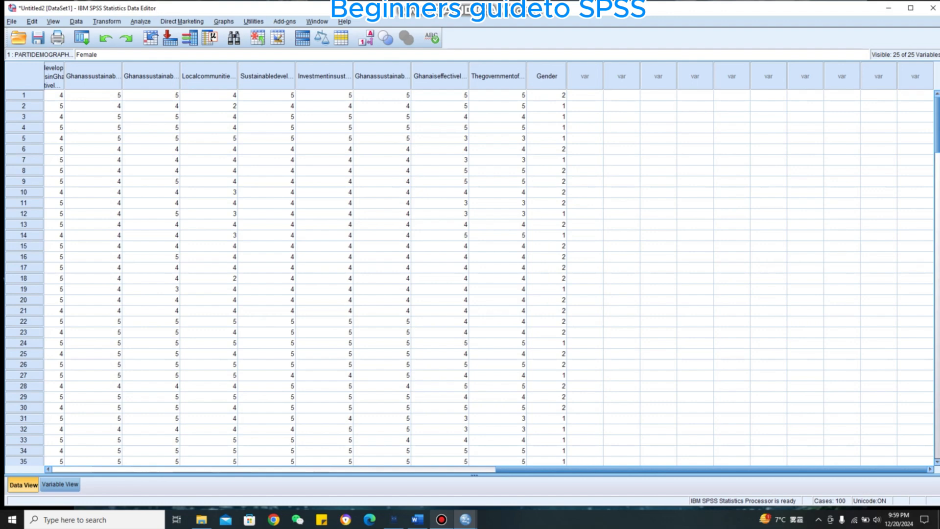
pyautogui.moveTo(713, 469); pyautogui.dragTo(267, 470)
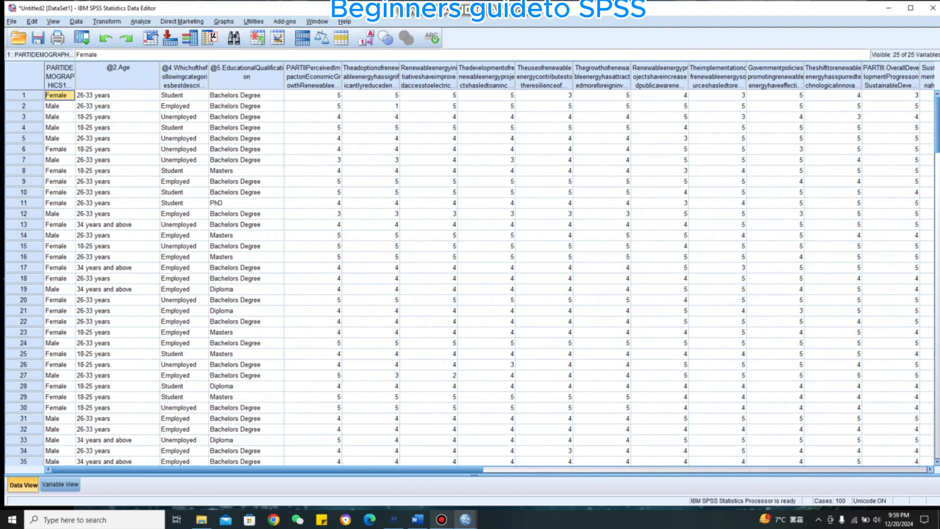
pyautogui.click(60, 77)
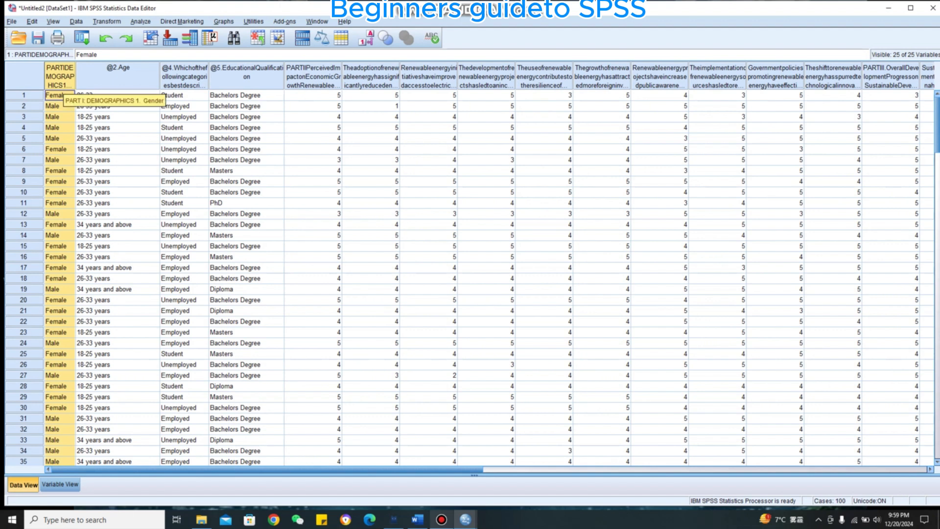
pyautogui.rightClick(59, 74)
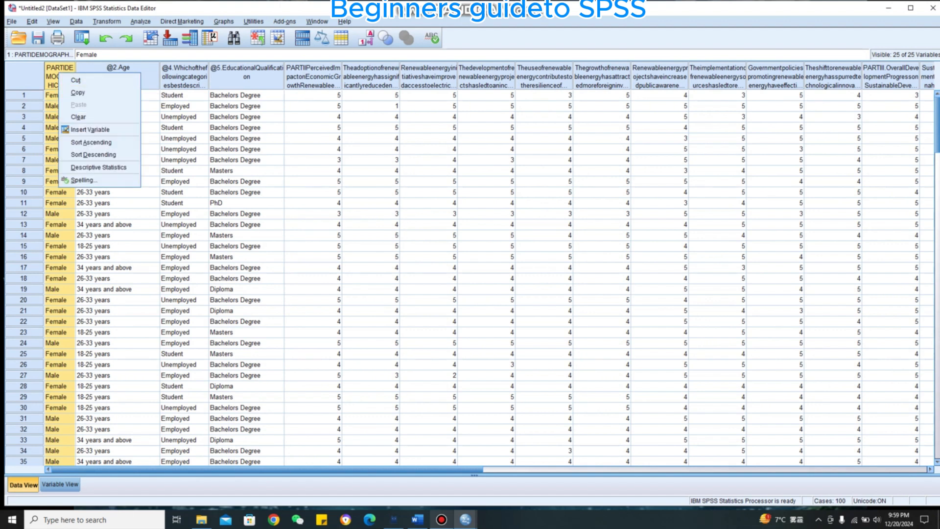
pyautogui.click(78, 116)
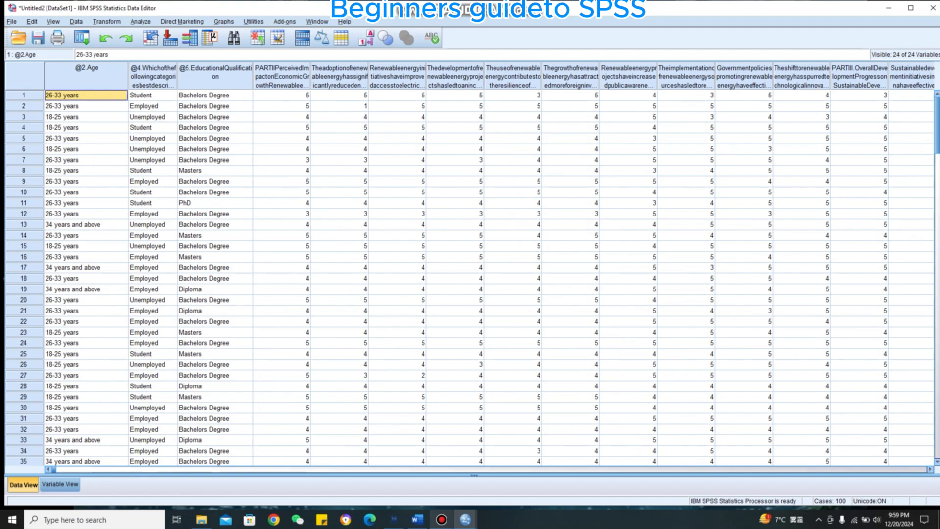
# Automatically recode the text age variable into a new variable named Age, starting from the highest value, and minimize the output viewer
pyautogui.click(107, 22)
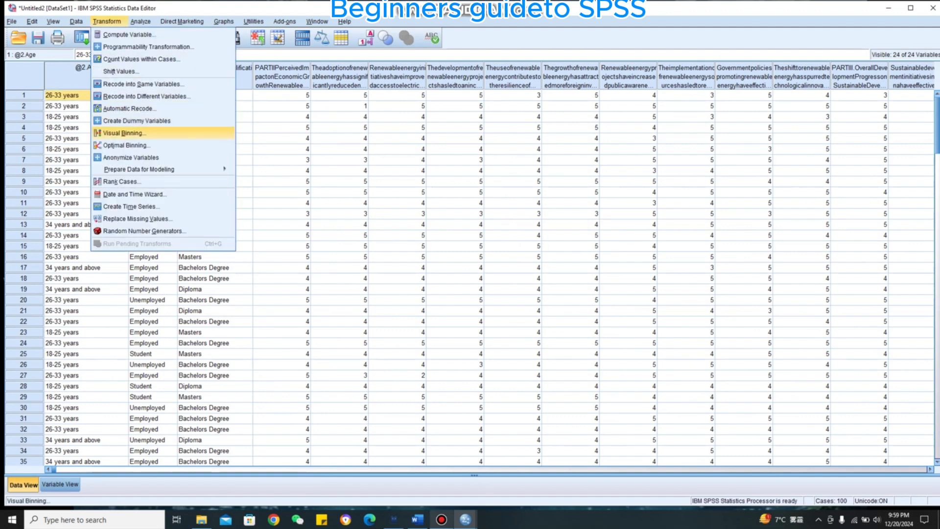
pyautogui.click(129, 108)
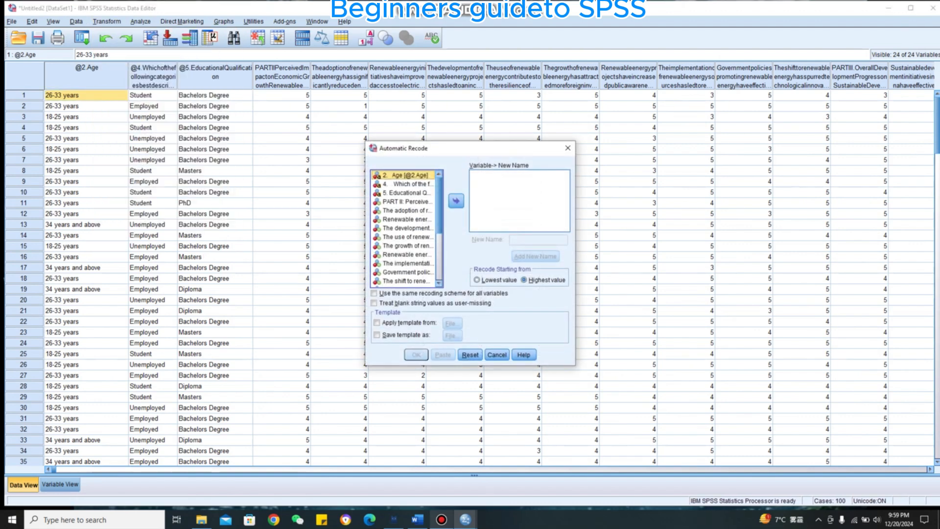
pyautogui.click(456, 201)
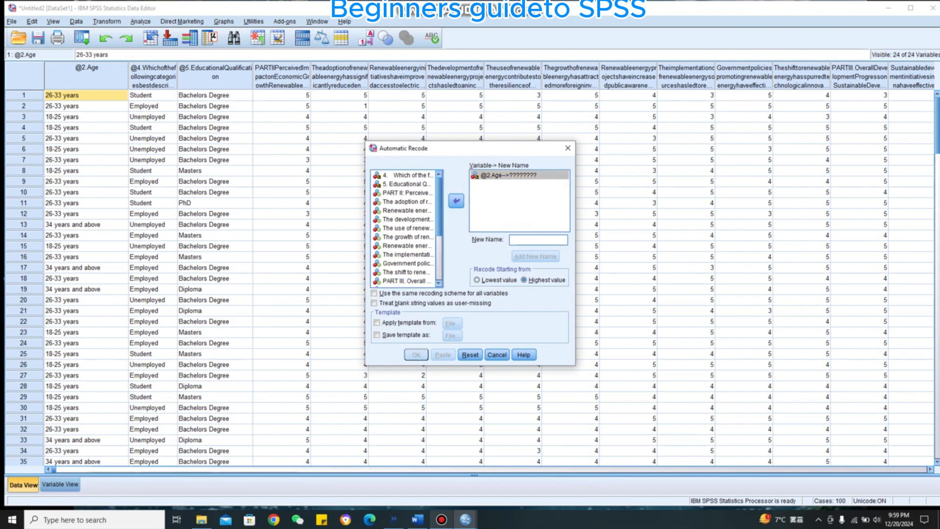
pyautogui.write('Age')
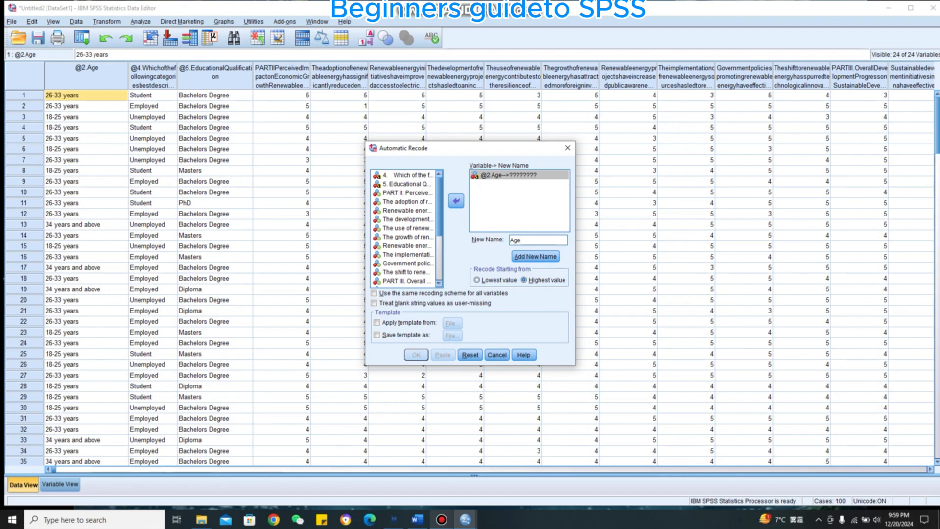
pyautogui.hotkey('alt', 'a')
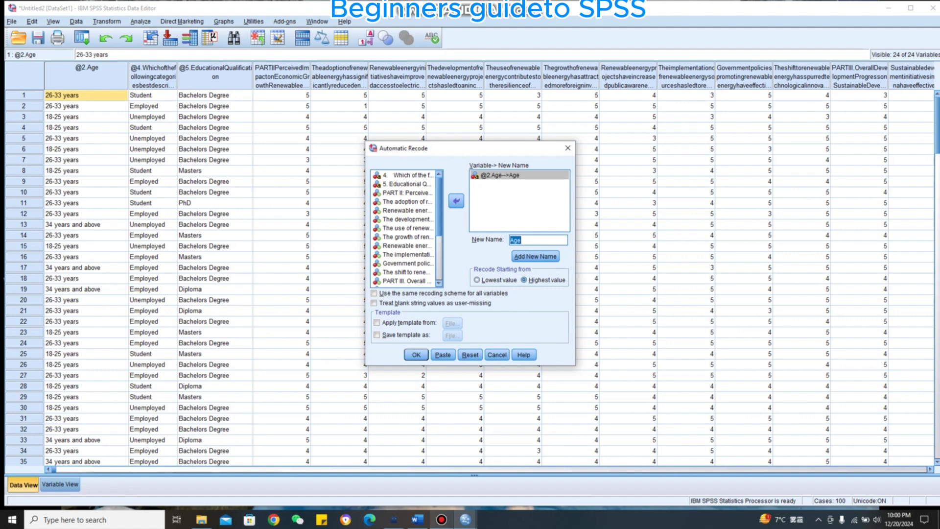
pyautogui.click(416, 355)
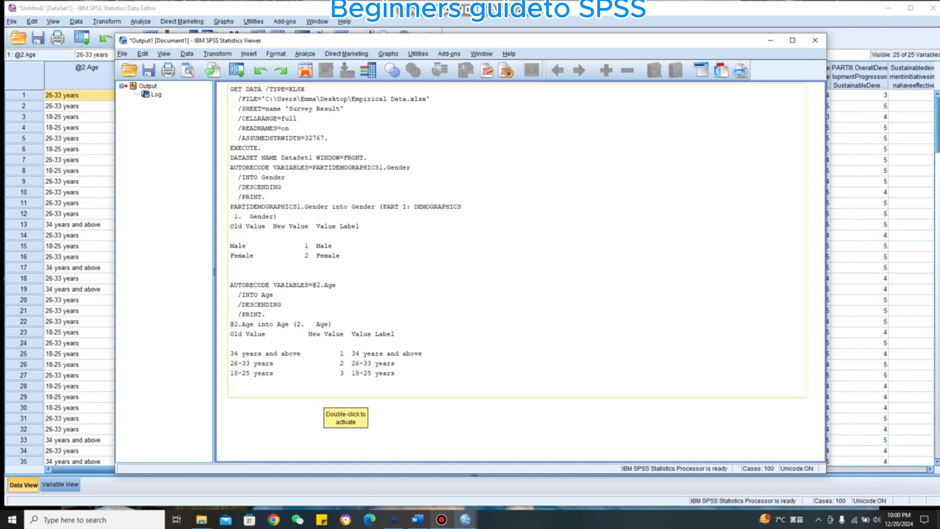
pyautogui.click(770, 41)
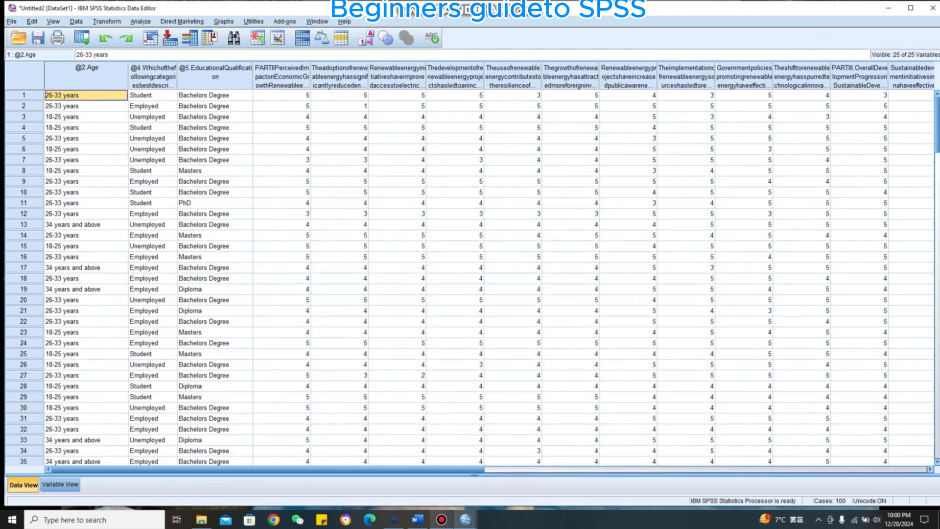
# Check the new Age column at the end of the dataset by toggling value labels, leaving the numeric codes displayed
pyautogui.moveTo(318, 469); pyautogui.dragTo(741, 470)
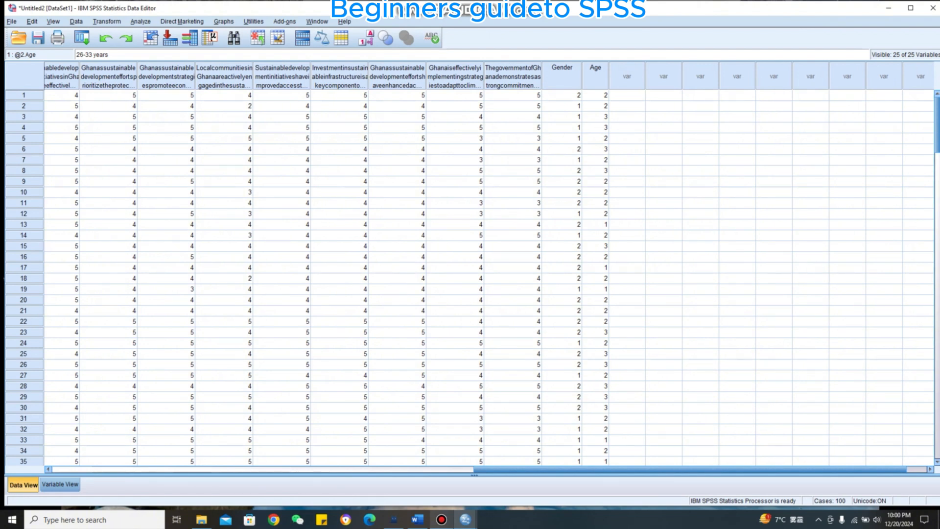
pyautogui.click(595, 75)
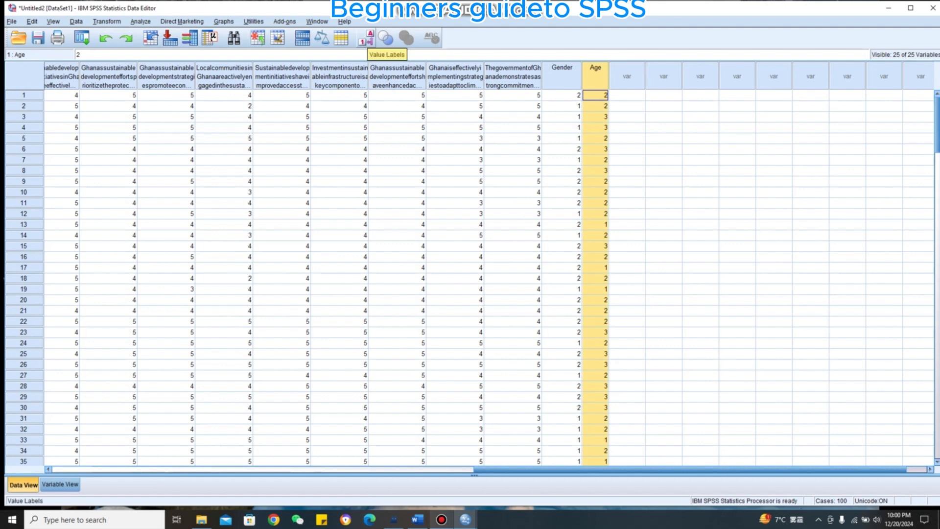
pyautogui.click(366, 38)
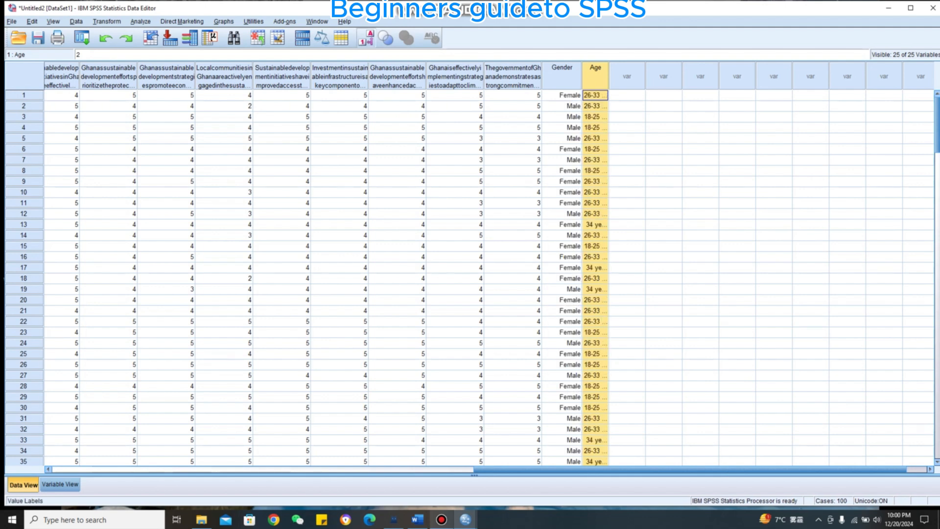
pyautogui.click(366, 38)
pyautogui.click(367, 38)
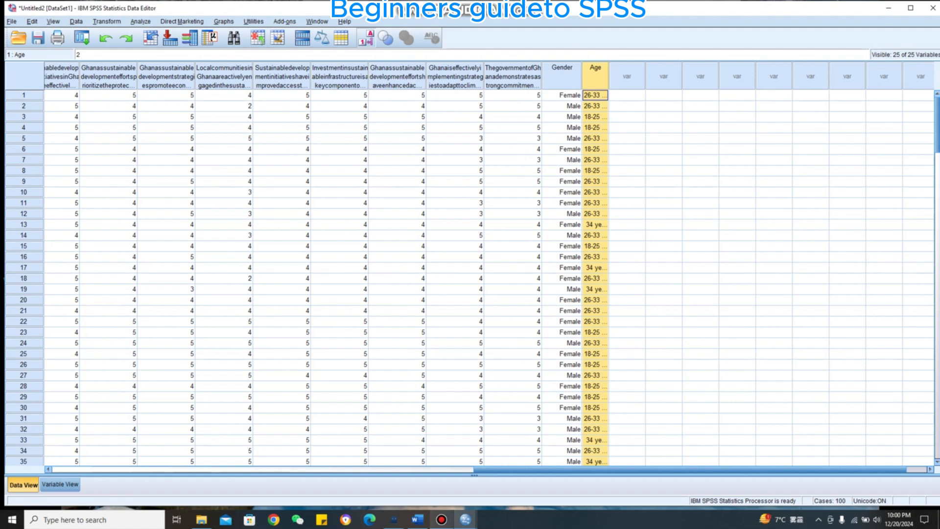
pyautogui.click(367, 38)
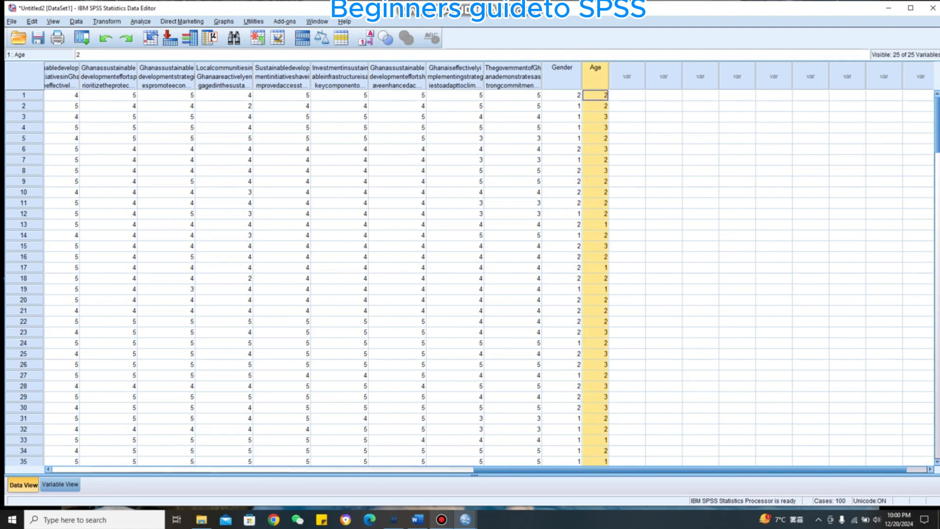
# Delete the original text age column at the start of the dataset
pyautogui.moveTo(690, 469); pyautogui.dragTo(268, 469)
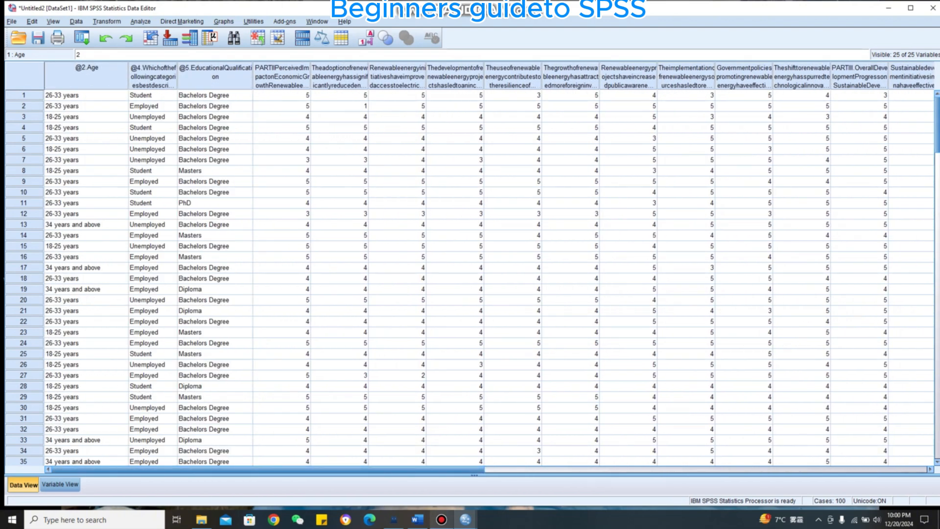
pyautogui.click(87, 68)
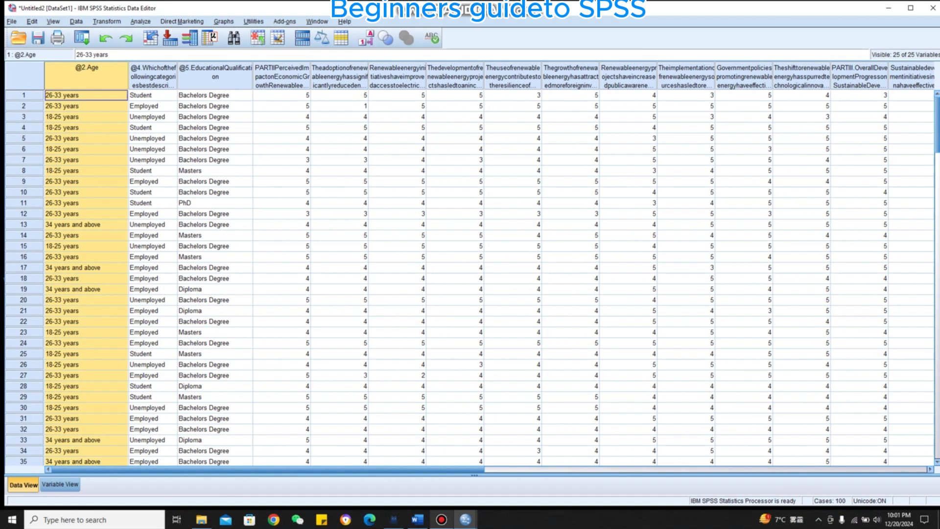
pyautogui.rightClick(71, 70)
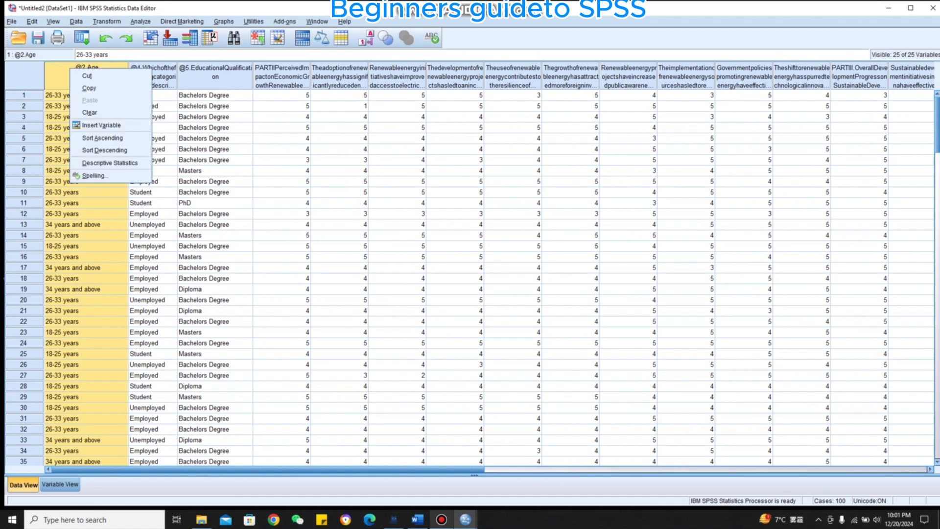
pyautogui.click(90, 112)
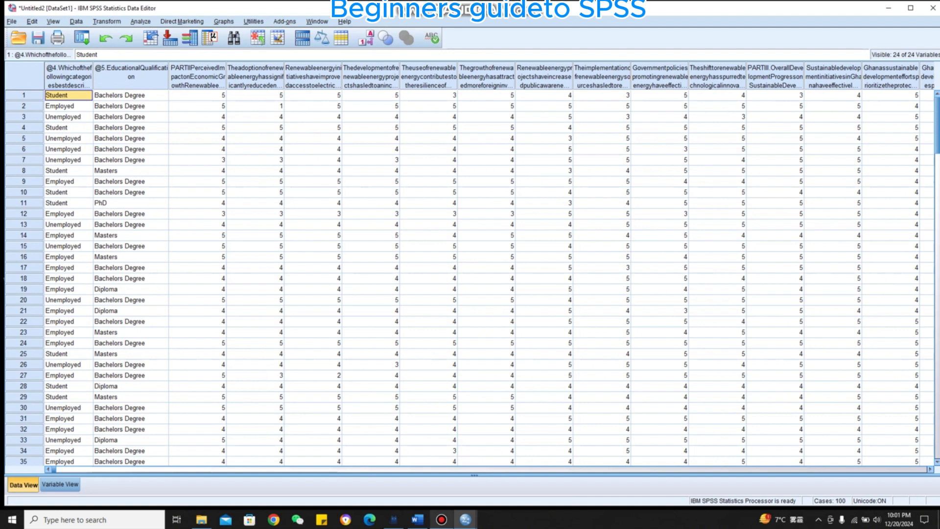
# Start an Automatic Recode and add the question 4 employment status variable to it
pyautogui.click(69, 76)
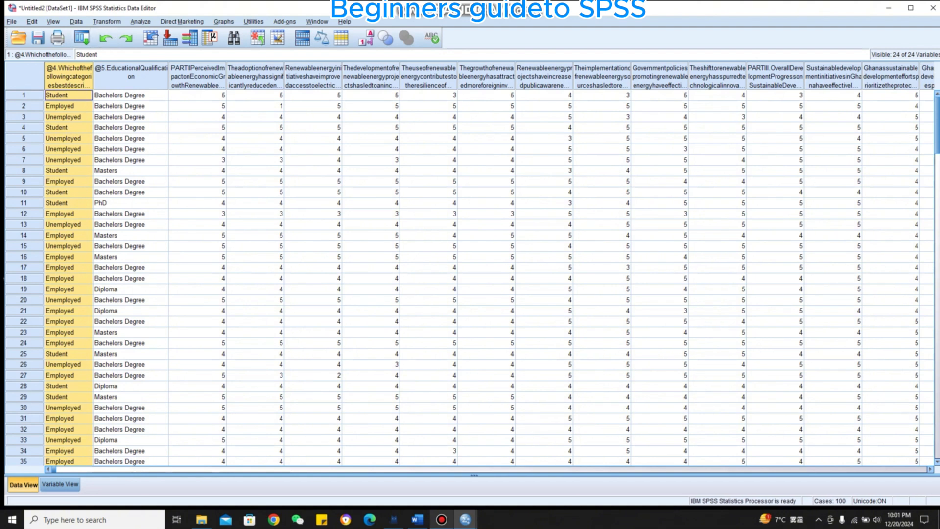
pyautogui.click(107, 21)
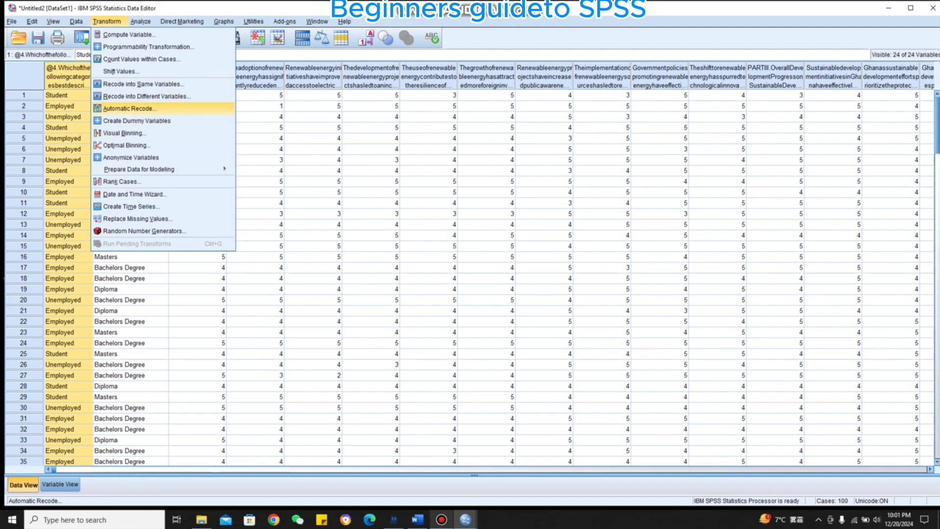
pyautogui.press('Return')
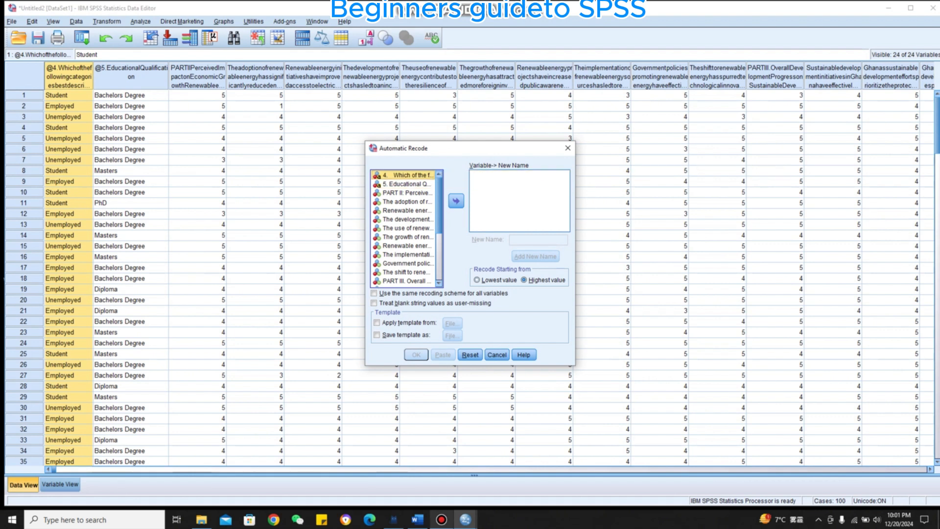
pyautogui.click(456, 201)
pyautogui.click(538, 240)
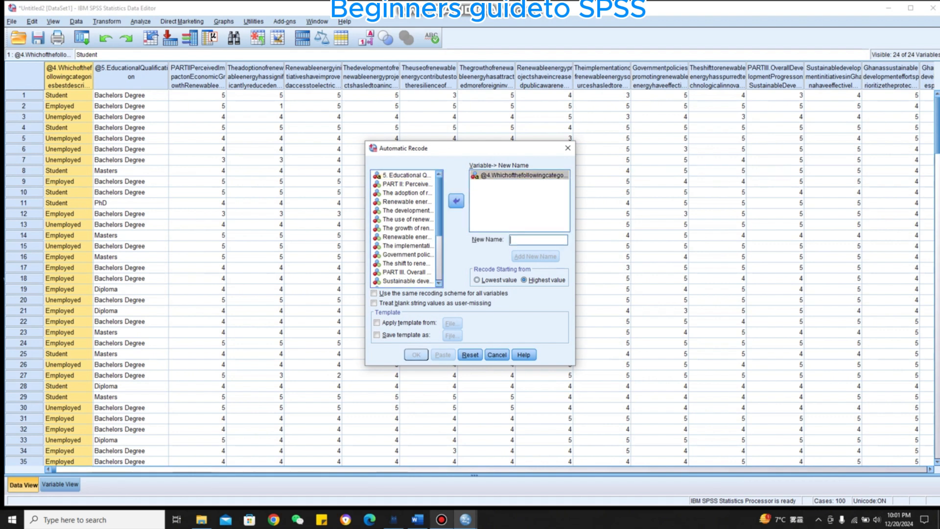
# Assign the new name Employ to the employment status variable in the recode
pyautogui.write('E')
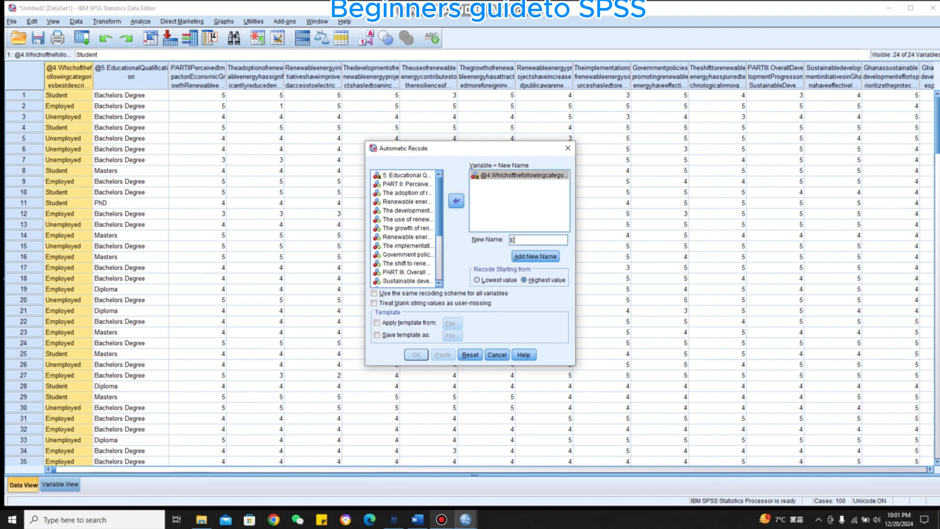
pyautogui.write('mpl')
pyautogui.write('y')
pyautogui.press('BackSpace')
pyautogui.write('oly')
pyautogui.press('BackSpace')
pyautogui.press('BackSpace')
pyautogui.write('lo')
pyautogui.click(535, 256)
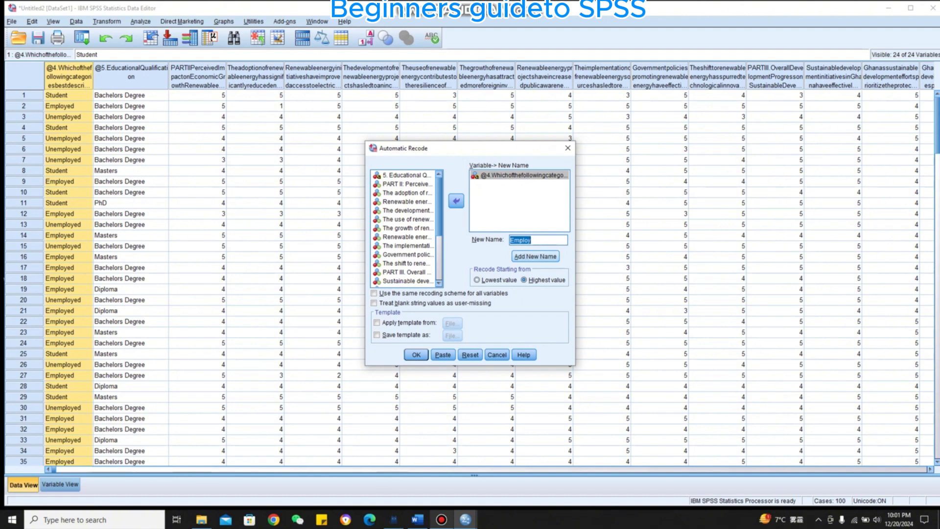
# Run the employment status recode starting from the highest value and minimize the output viewer
pyautogui.click(525, 280)
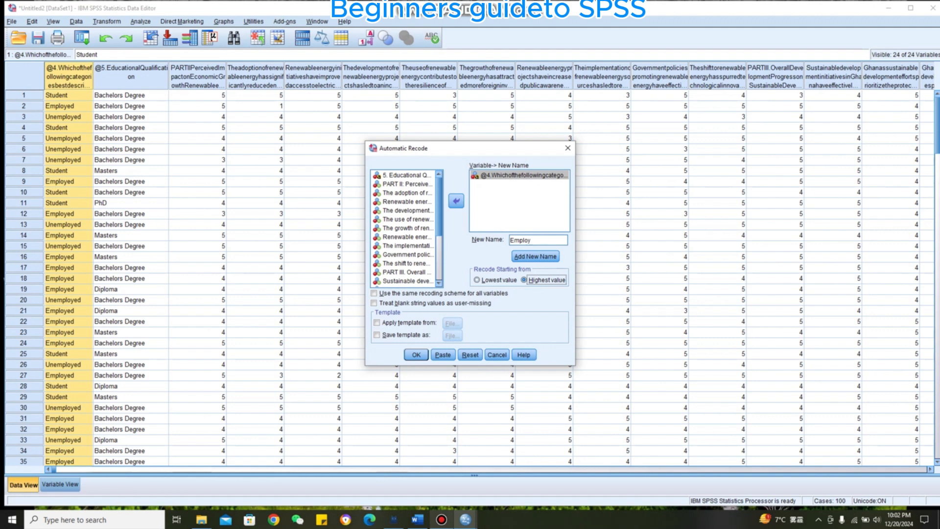
pyautogui.click(416, 354)
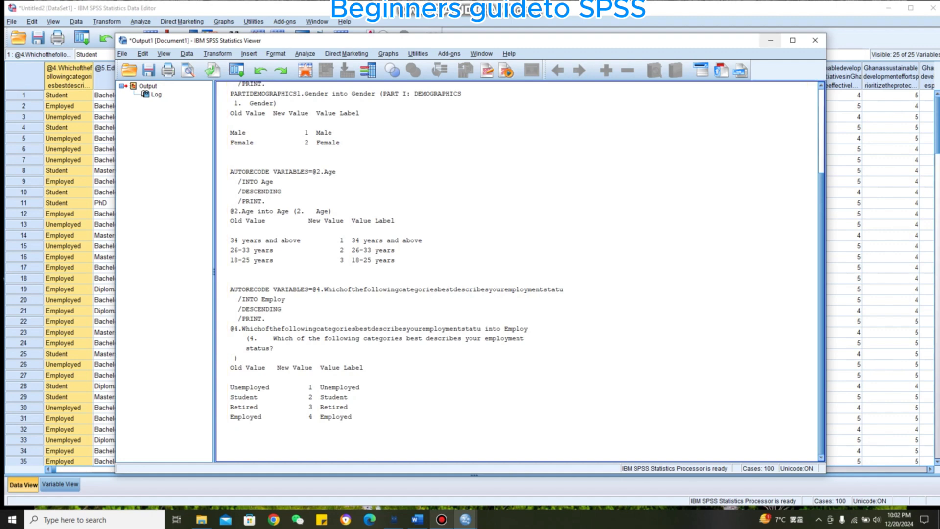
pyautogui.click(771, 41)
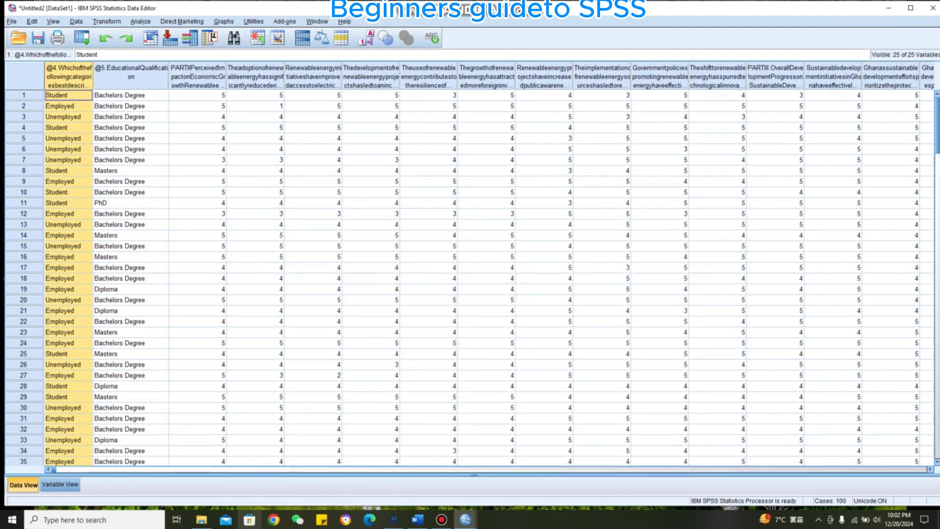
# Review the new Employ column at the end of the dataset and return to the first columns
pyautogui.moveTo(249, 470); pyautogui.dragTo(681, 470)
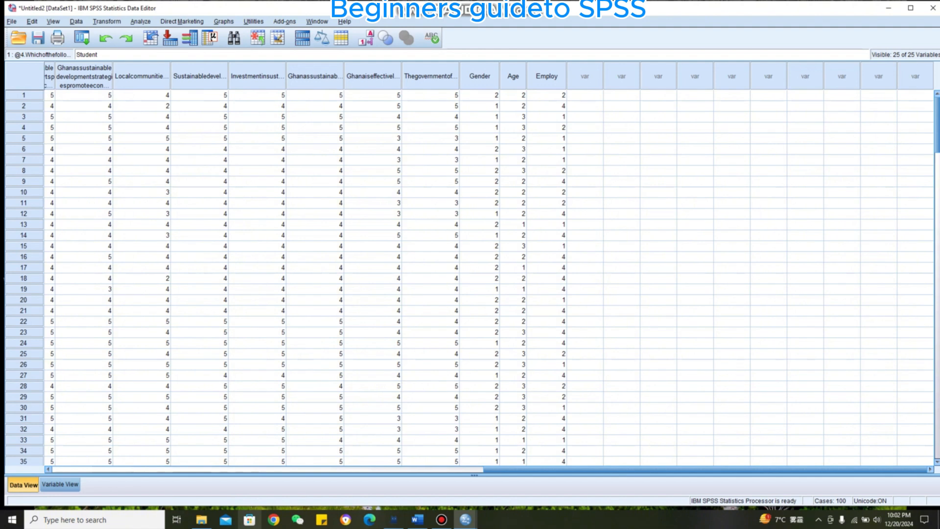
pyautogui.moveTo(706, 469); pyautogui.dragTo(693, 469)
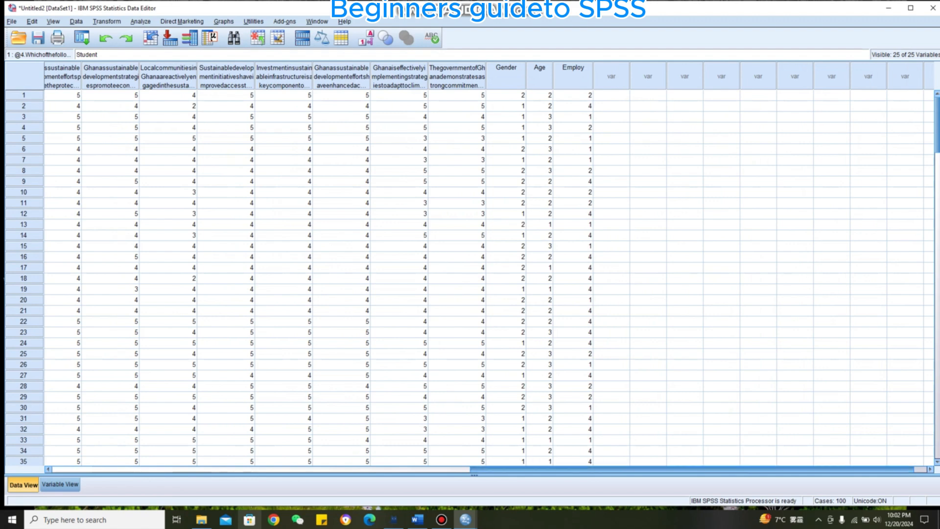
pyautogui.moveTo(692, 469); pyautogui.dragTo(273, 469)
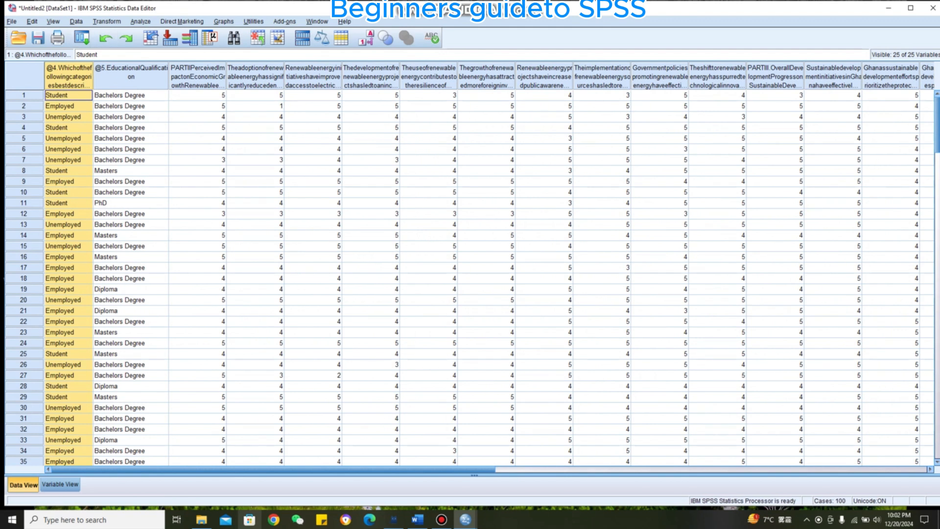
# Reset the Automatic Recode settings left from the employment status recode and close the dialog
pyautogui.click(107, 21)
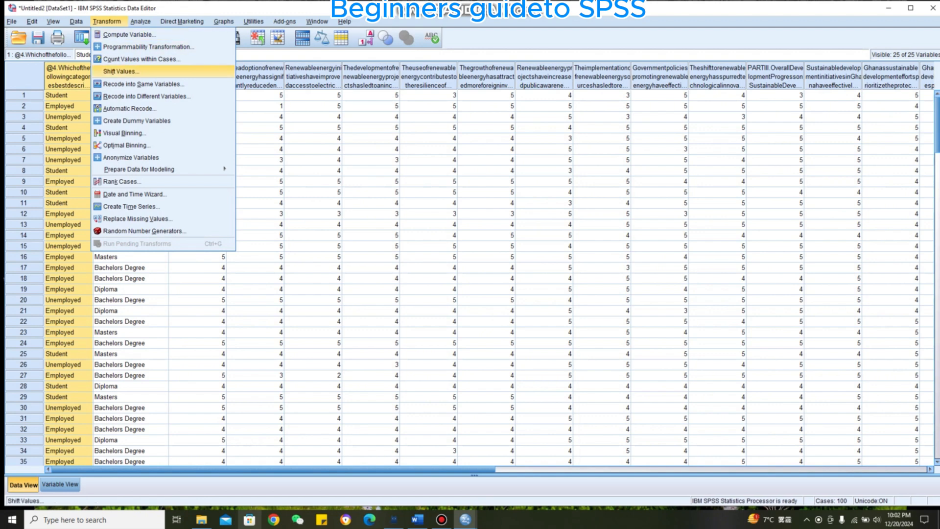
pyautogui.click(129, 109)
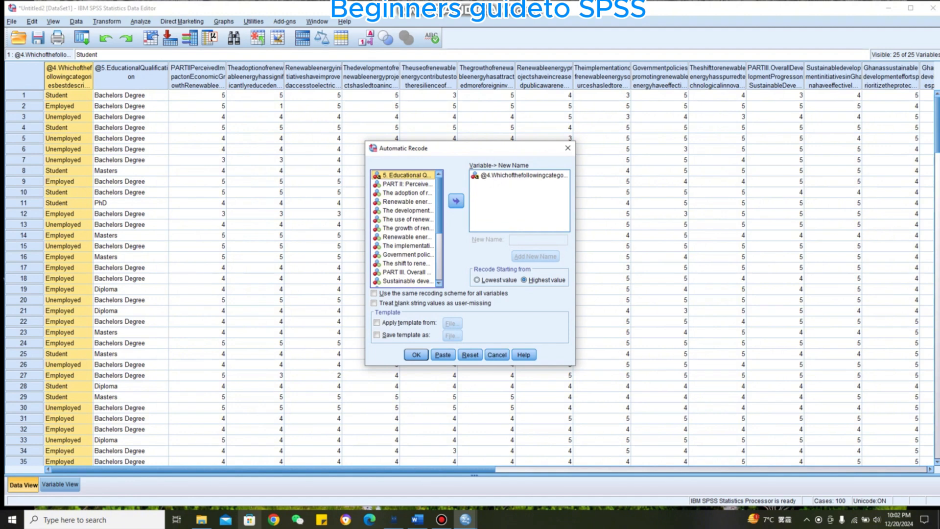
pyautogui.click(470, 355)
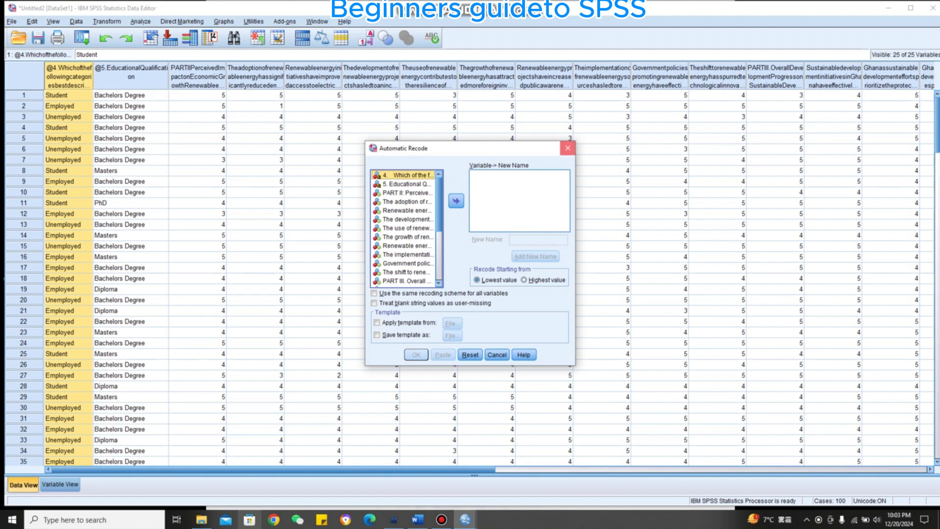
pyautogui.click(567, 148)
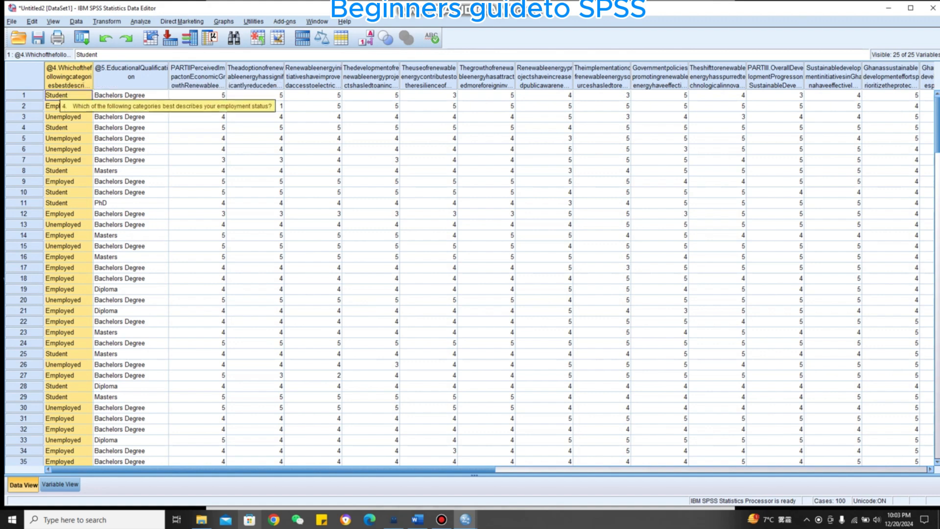
# Delete the original question 4 employment status variable from the dataset
pyautogui.rightClick(62, 77)
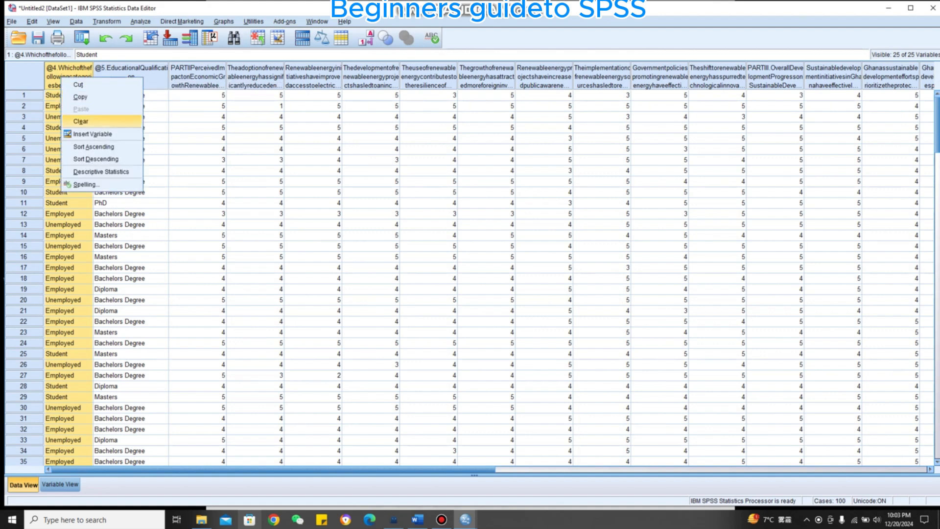
pyautogui.click(81, 121)
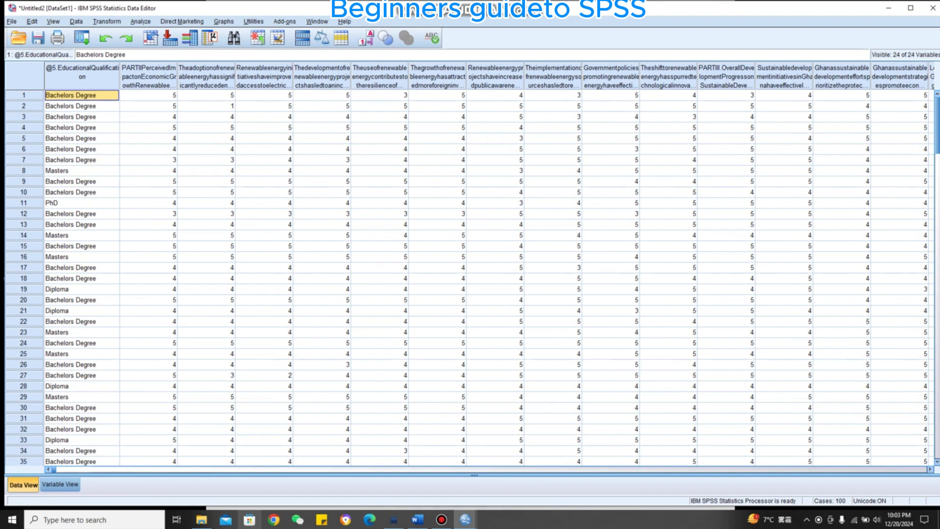
# Start an Automatic Recode and add the question 5 educational qualification variable to it
pyautogui.click(81, 77)
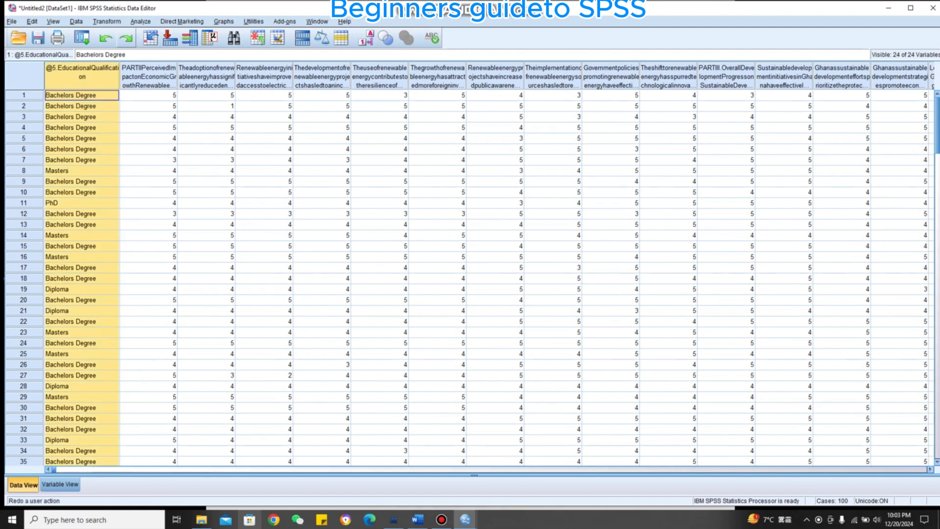
pyautogui.click(106, 21)
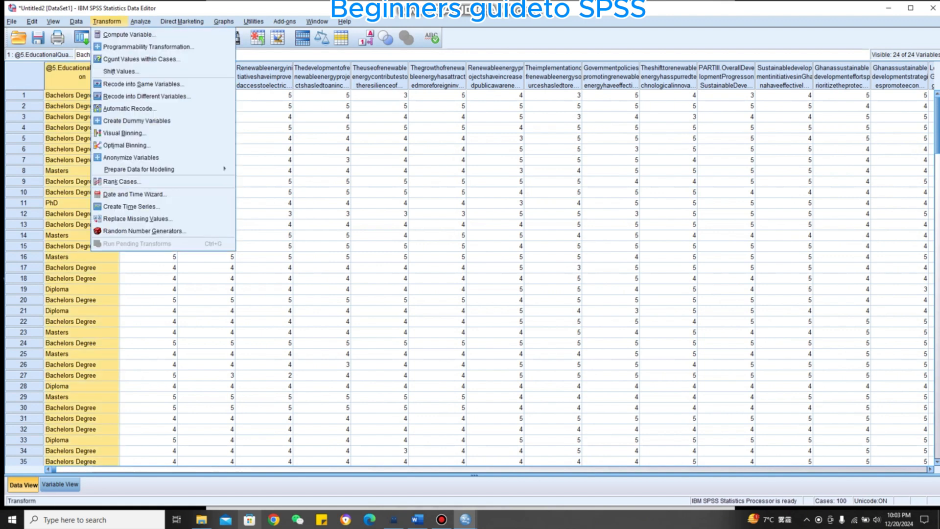
pyautogui.click(128, 108)
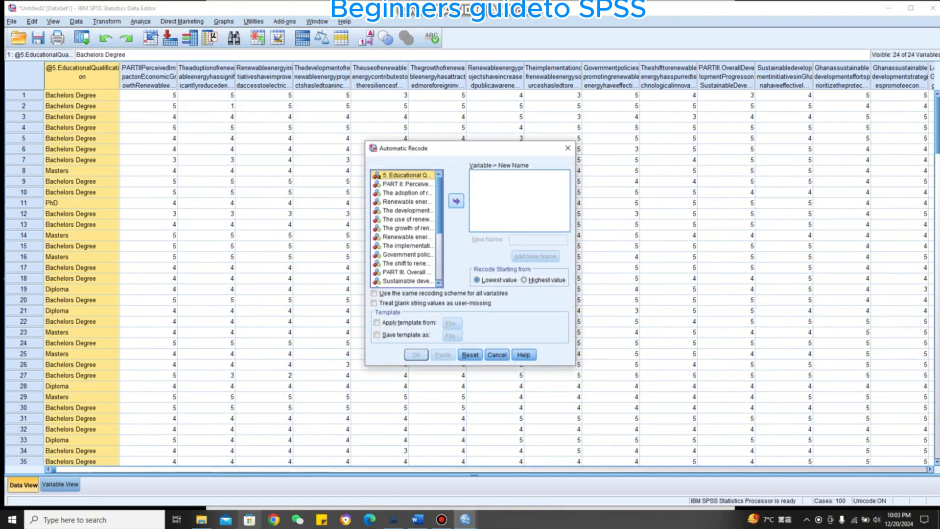
pyautogui.click(408, 184)
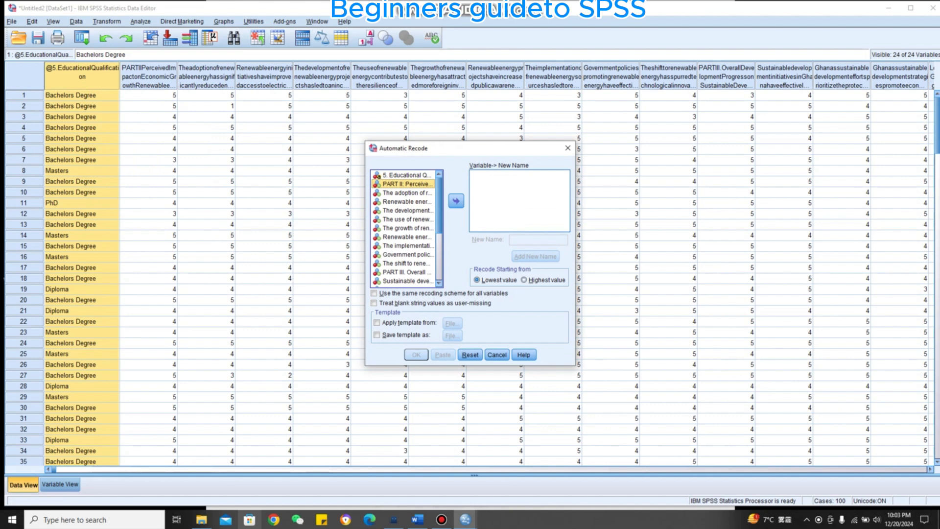
pyautogui.click(408, 176)
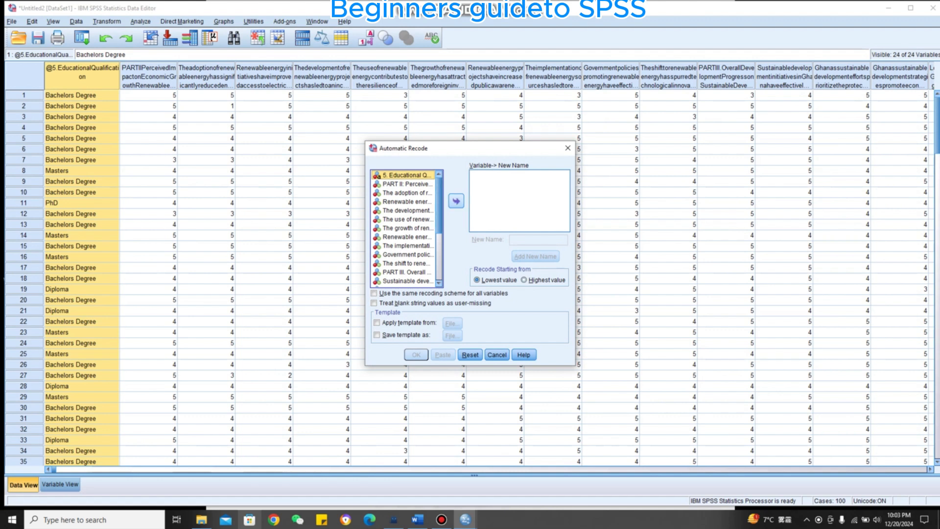
pyautogui.click(456, 201)
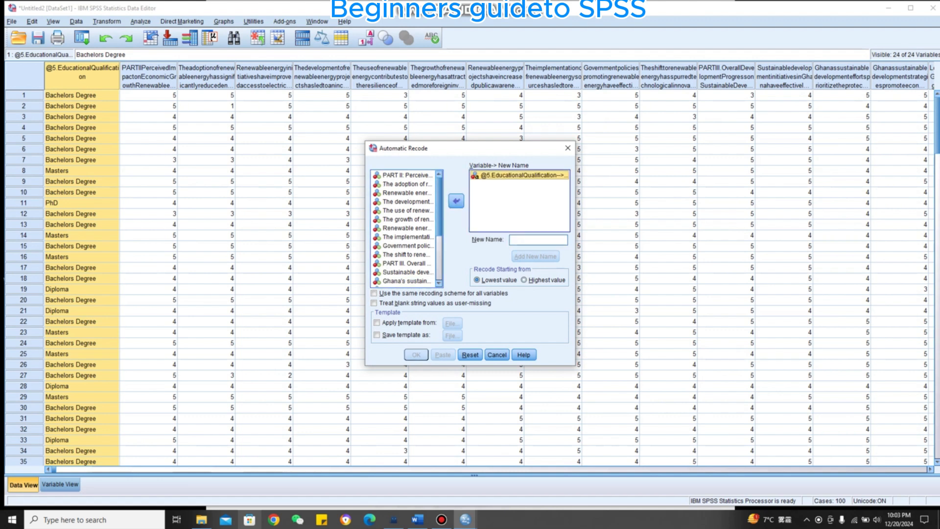
pyautogui.click(456, 201)
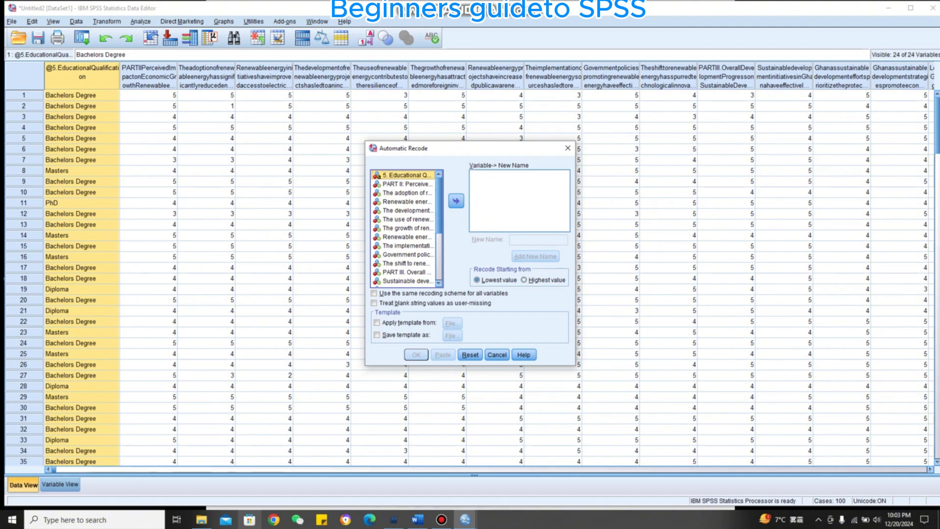
pyautogui.click(456, 201)
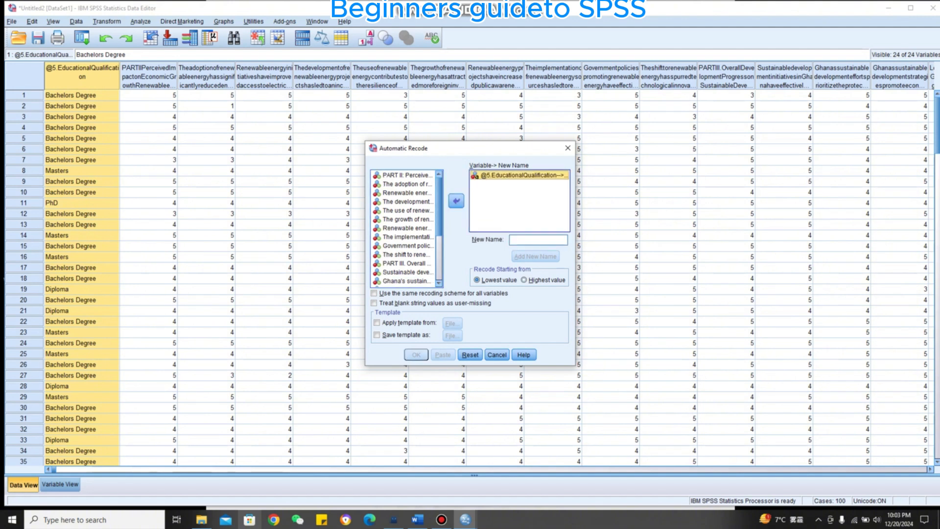
# Recode the educational qualification variable into the new name Education, starting from the highest value, and minimize the output viewer
pyautogui.click(538, 240)
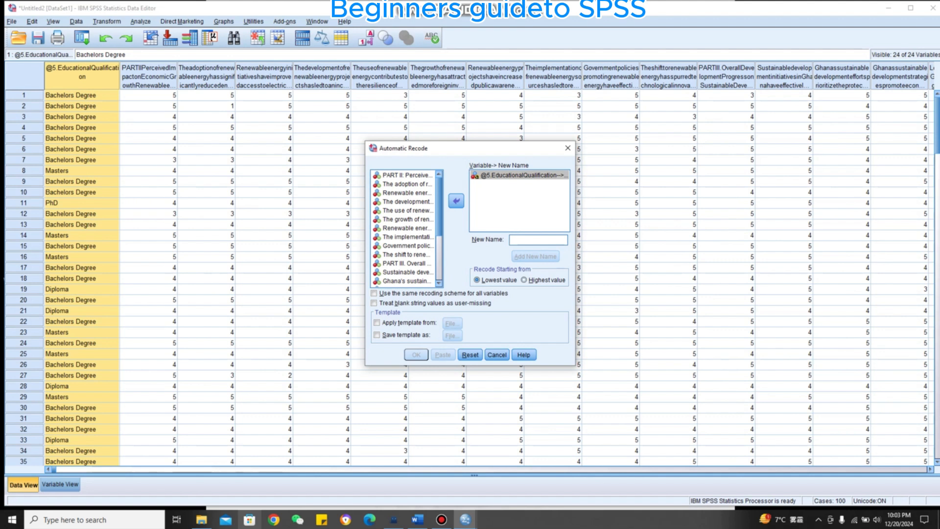
pyautogui.write('Ed')
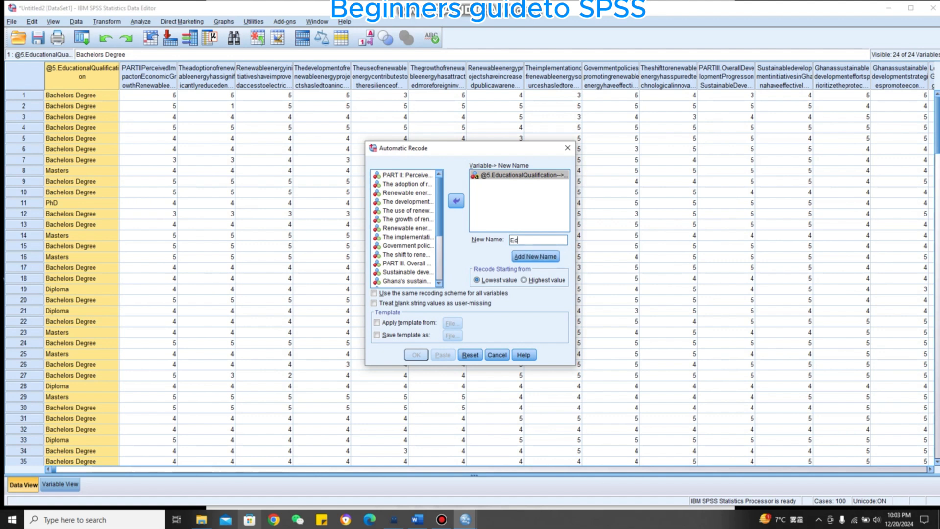
pyautogui.write('ucation')
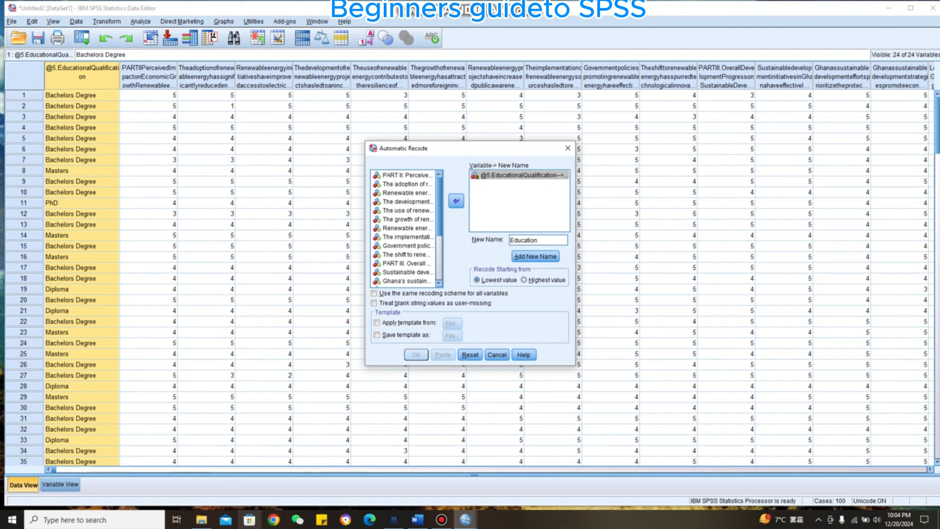
pyautogui.click(525, 280)
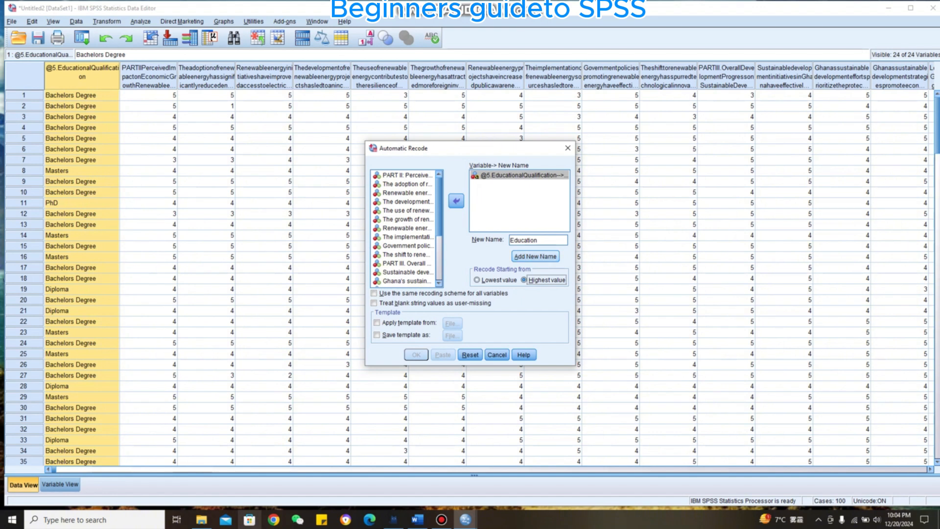
pyautogui.press('Return')
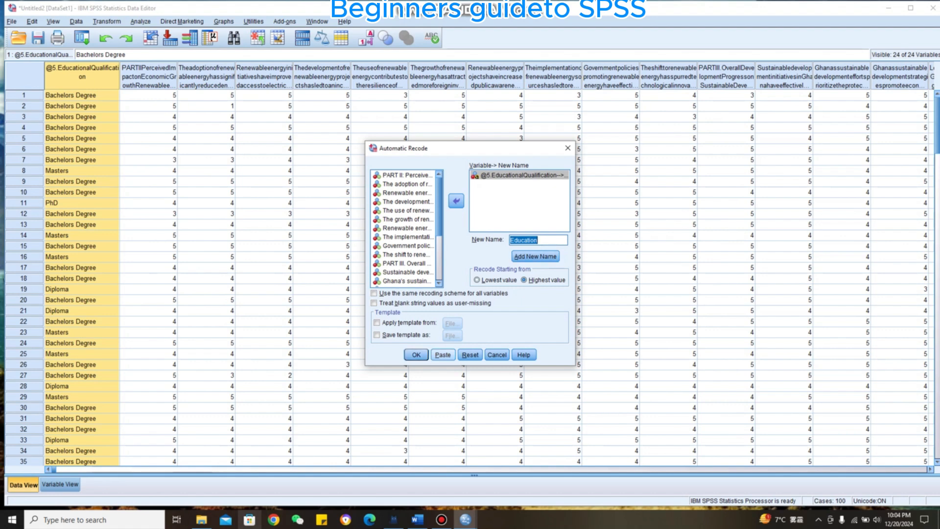
pyautogui.press('Return')
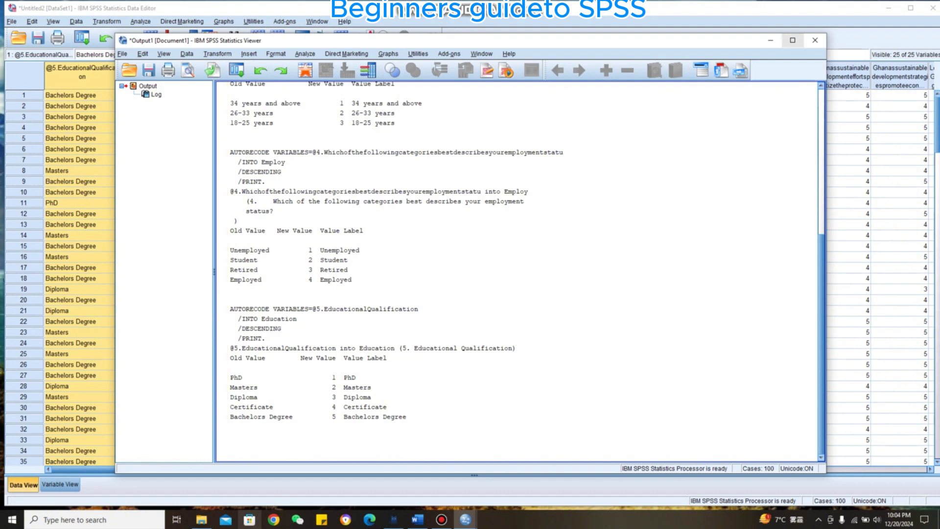
pyautogui.click(771, 41)
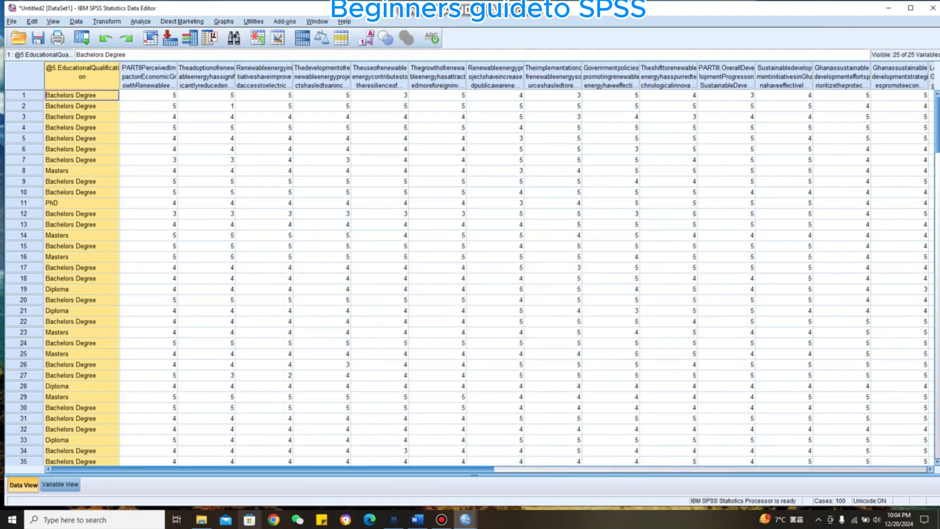
# Examine the recoded demographic columns at the end of the dataset with value labels displayed and with numeric codes
pyautogui.moveTo(392, 469); pyautogui.dragTo(809, 470)
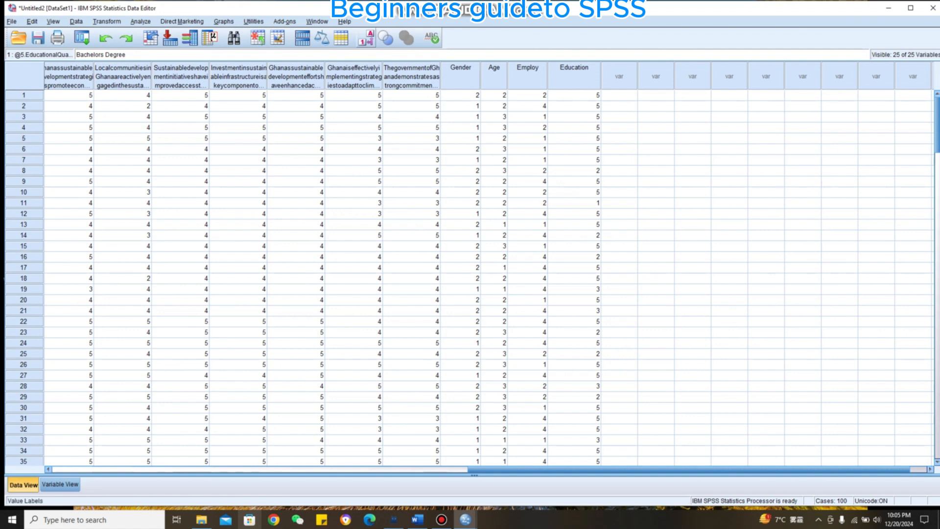
pyautogui.click(367, 38)
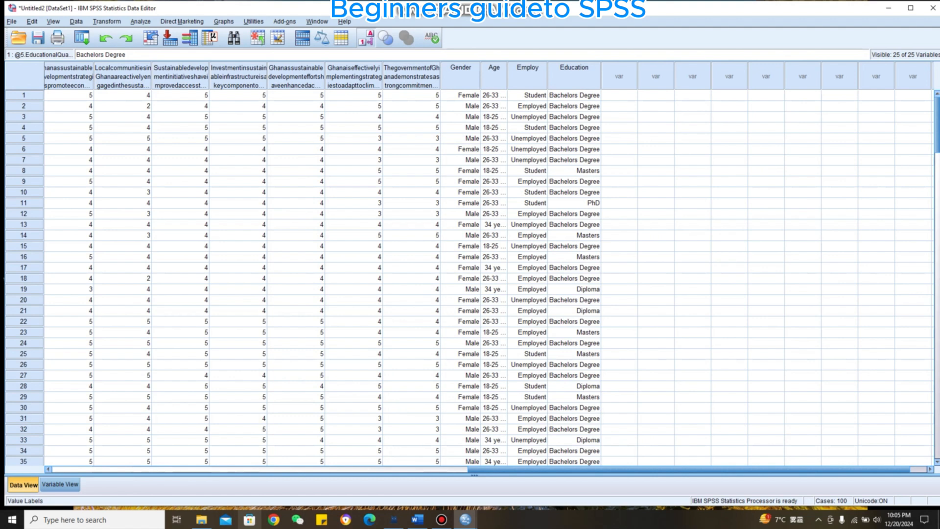
pyautogui.click(366, 38)
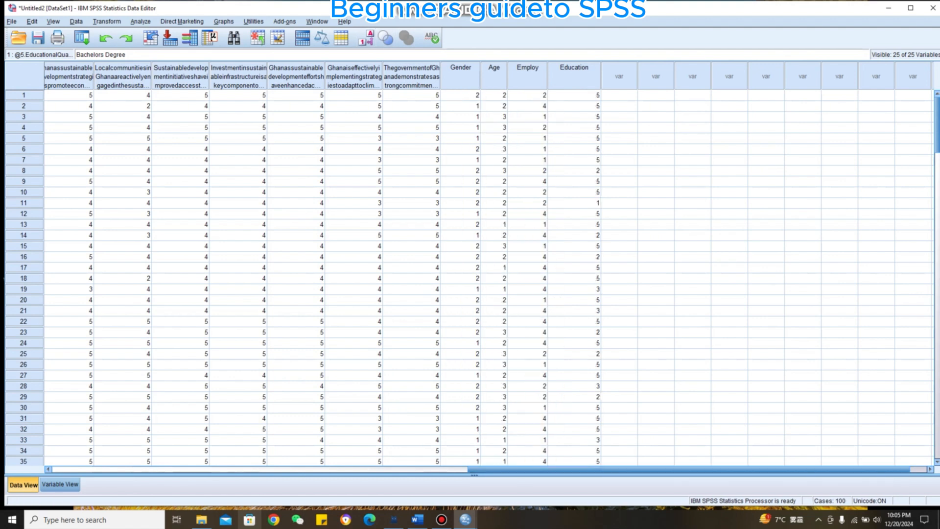
pyautogui.click(574, 461)
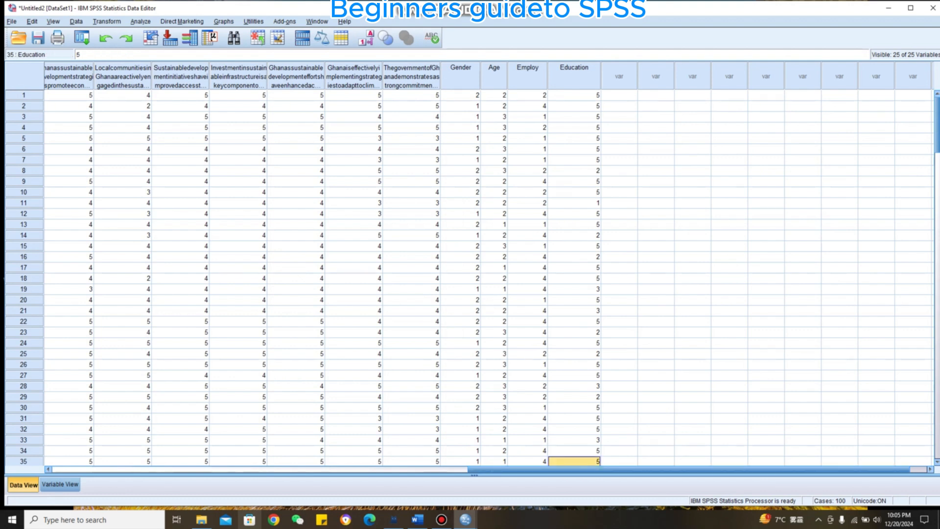
# Delete the original question 5 educational qualification variable at the start of the dataset
pyautogui.moveTo(587, 470); pyautogui.dragTo(472, 469)
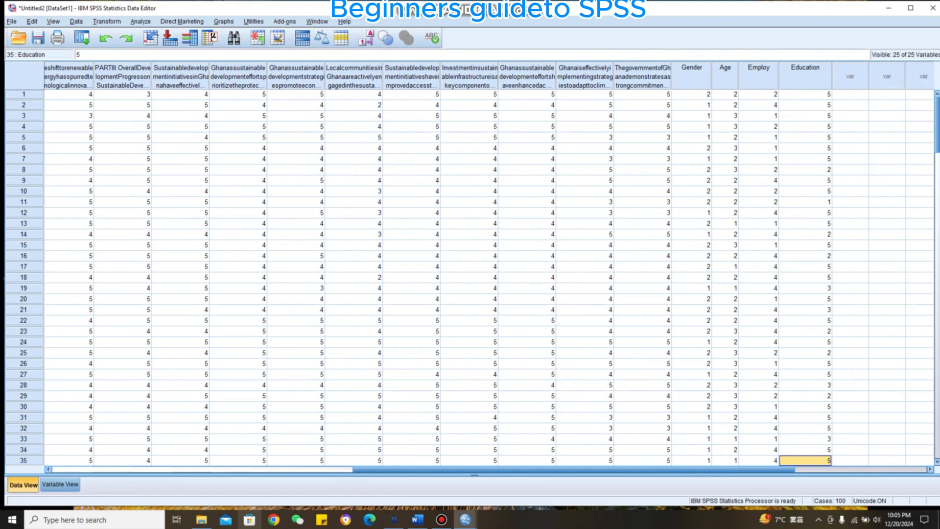
pyautogui.moveTo(573, 469); pyautogui.dragTo(272, 471)
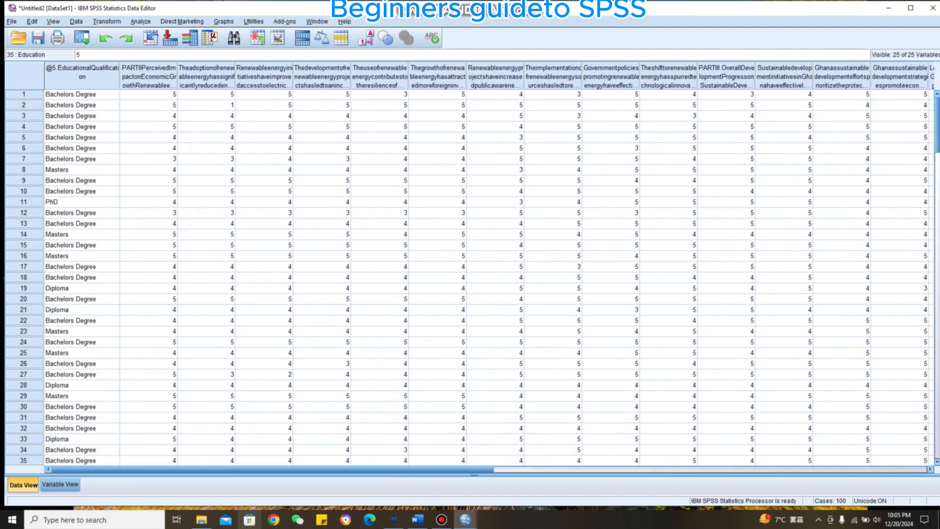
pyautogui.click(81, 73)
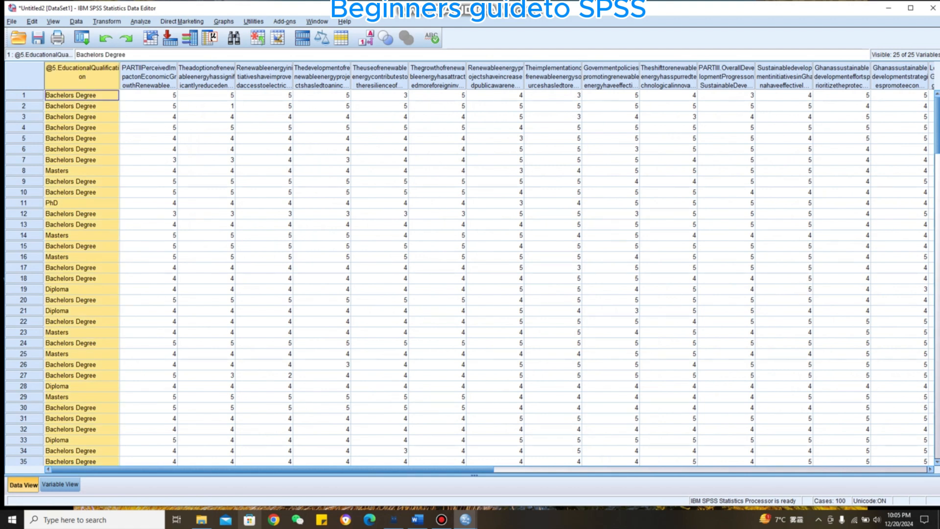
pyautogui.rightClick(93, 80)
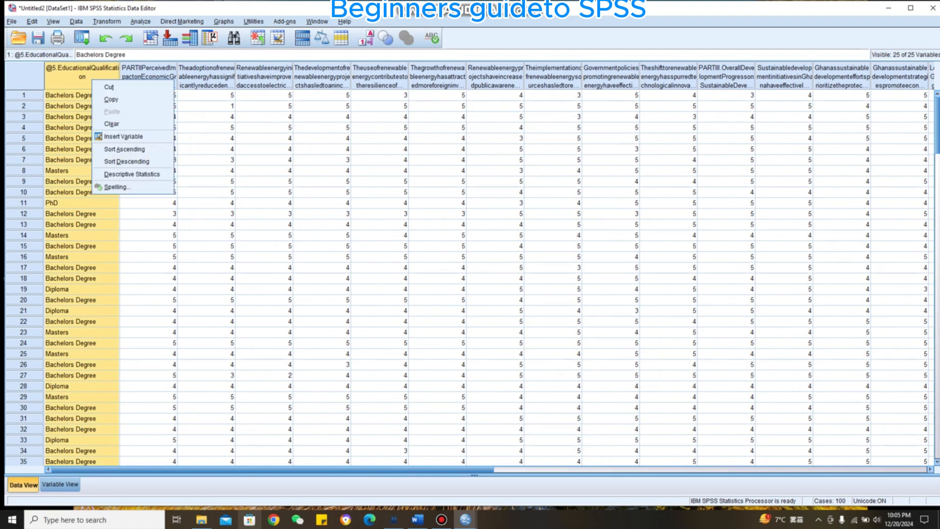
pyautogui.click(111, 123)
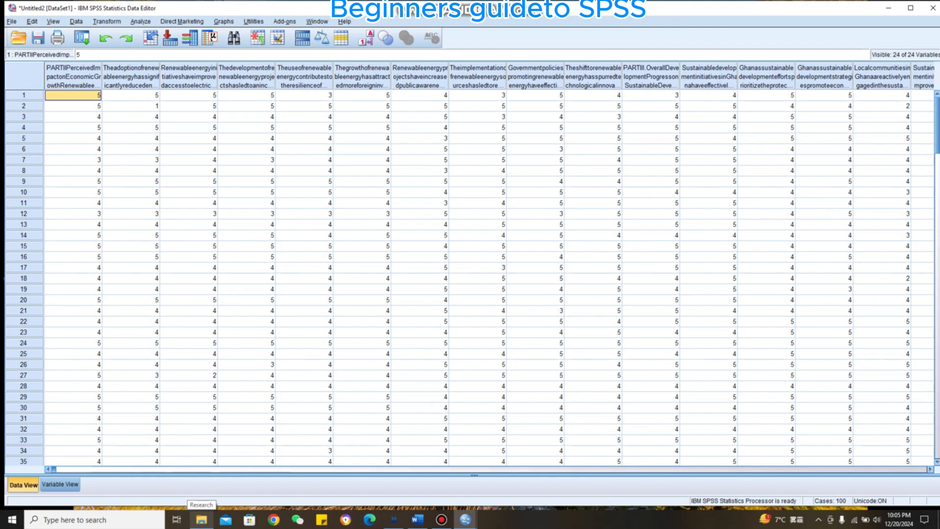
# Check the type and value labels in the variable definitions, and view the recoded demographic columns at the end of the data
pyautogui.moveTo(53, 469); pyautogui.dragTo(78, 469)
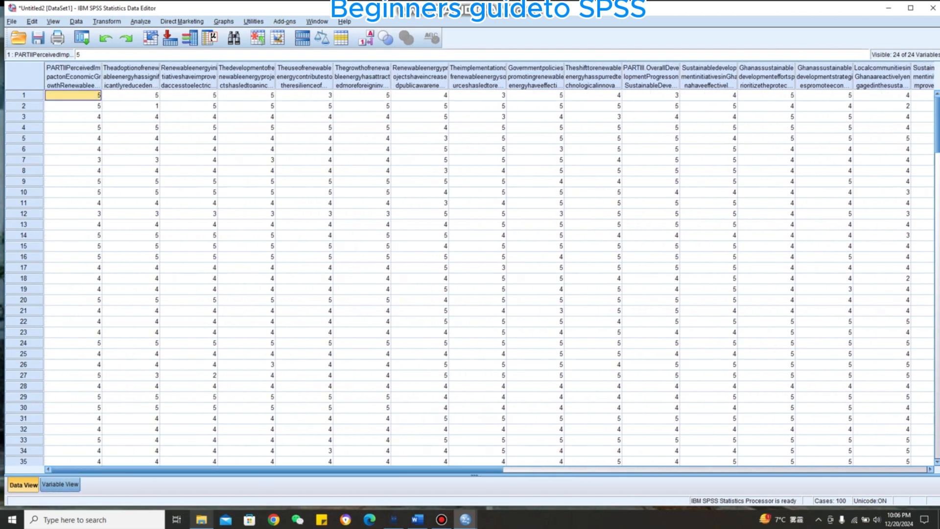
pyautogui.click(60, 485)
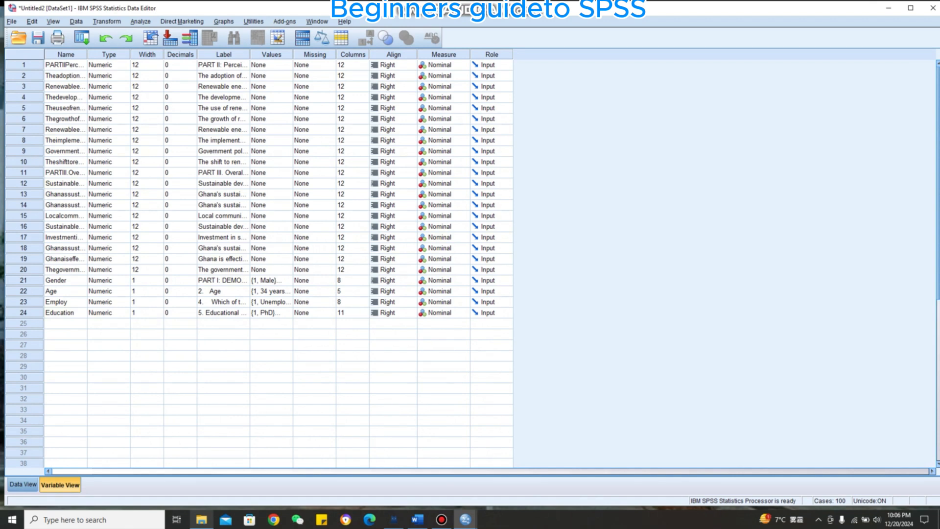
pyautogui.click(104, 65)
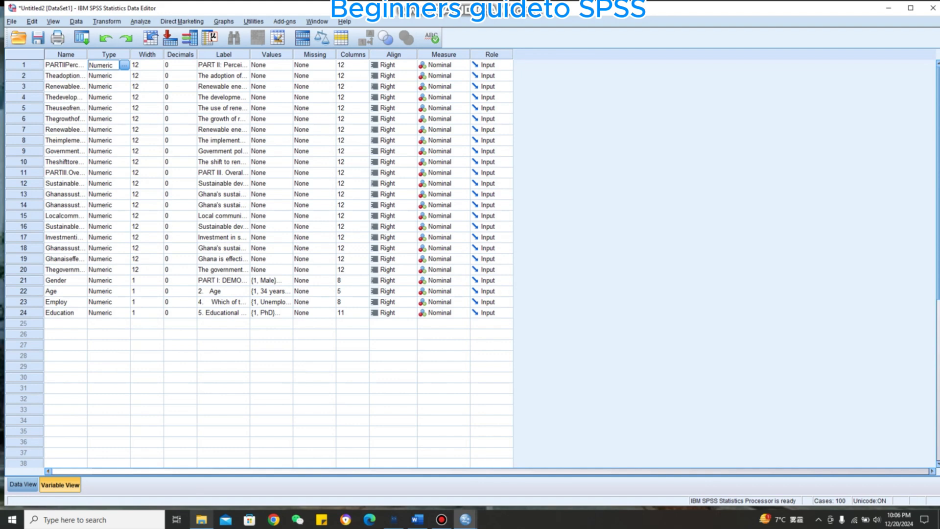
pyautogui.click(23, 484)
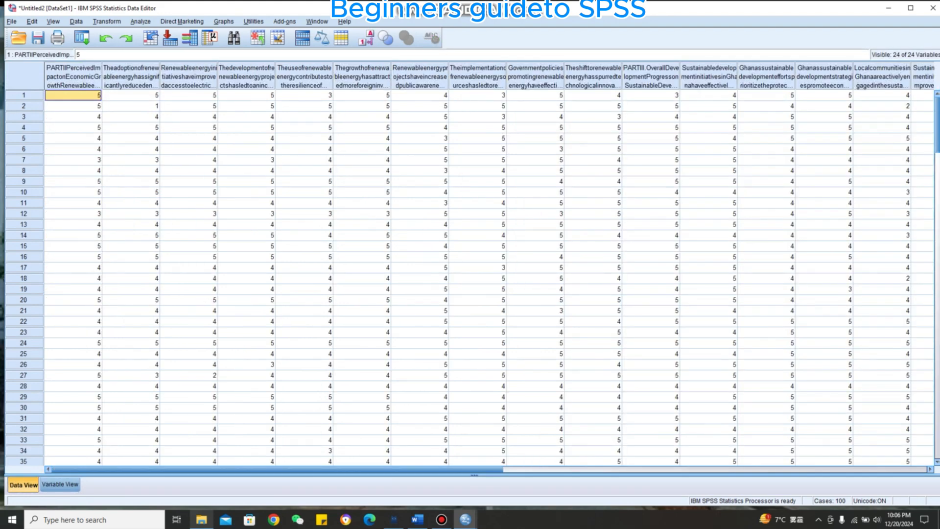
pyautogui.moveTo(274, 469); pyautogui.dragTo(631, 469)
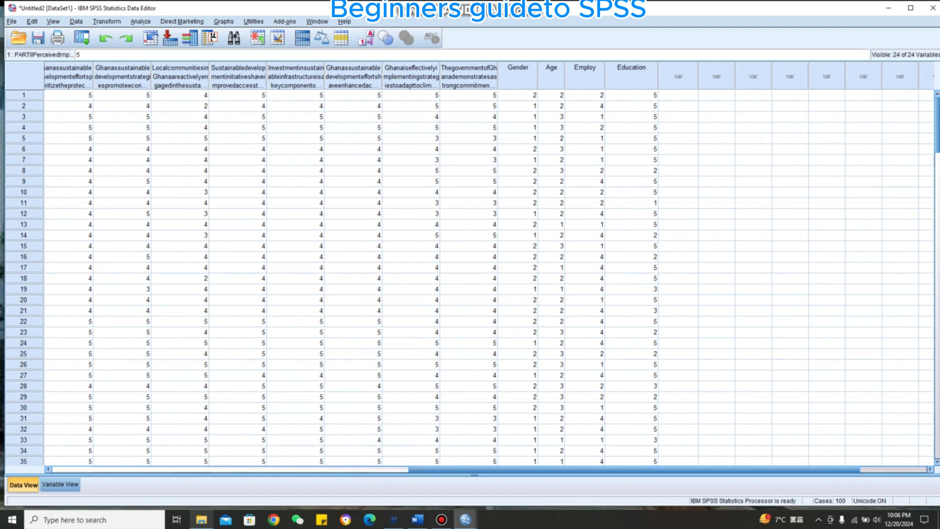
# Set the width of the Gender and Age variables to 12 in the variable definitions
pyautogui.click(469, 95)
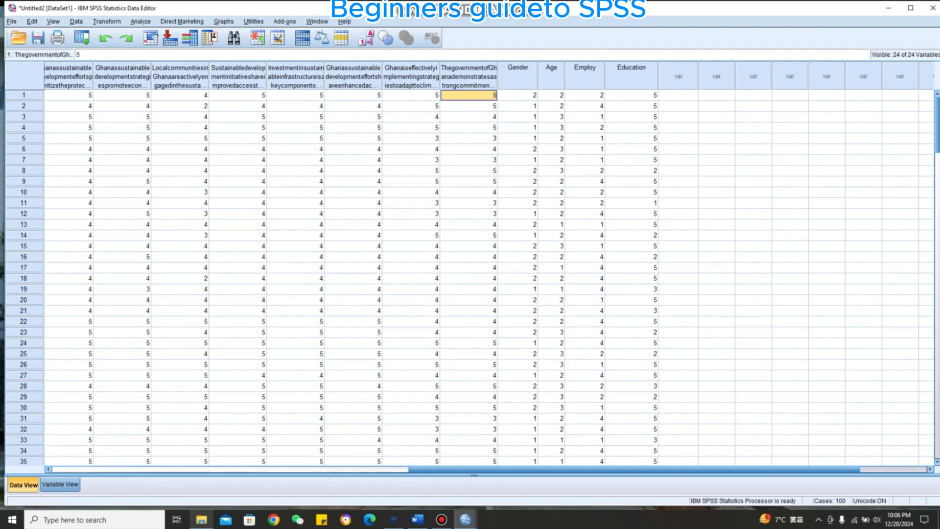
pyautogui.click(60, 484)
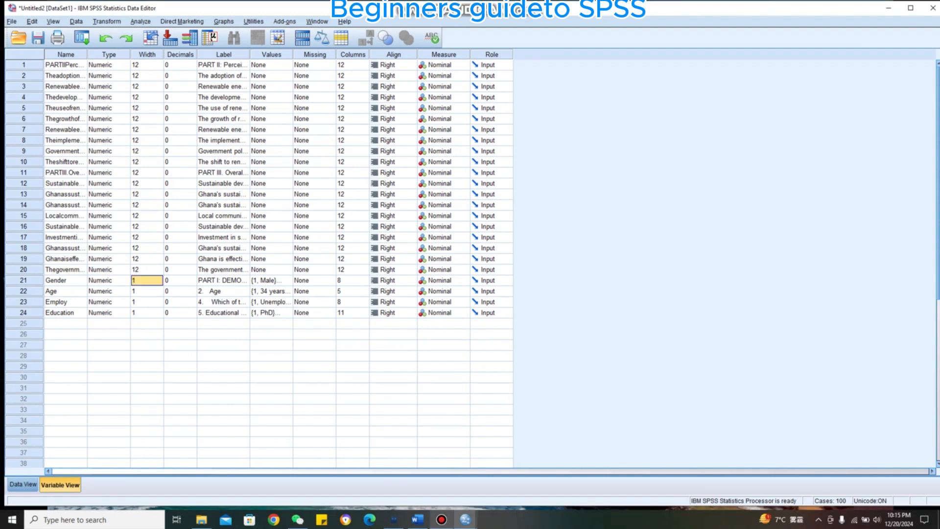
pyautogui.click(144, 292)
pyautogui.click(144, 281)
pyautogui.press('BackSpace')
pyautogui.write('12')
pyautogui.press('Return')
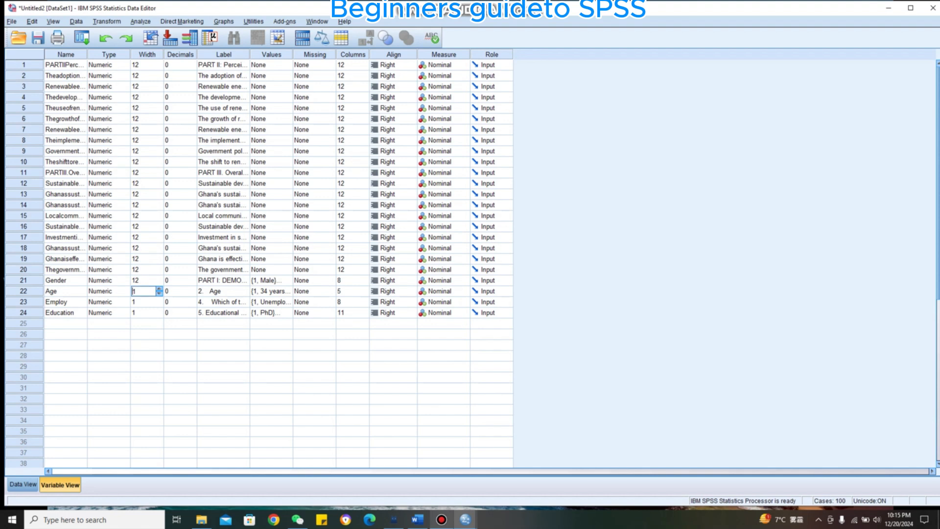
pyautogui.click(159, 288)
pyautogui.click(159, 288)
pyautogui.click(159, 289)
pyautogui.click(159, 289)
# Set the width of the Employ and Education variables to 12
pyautogui.click(147, 302)
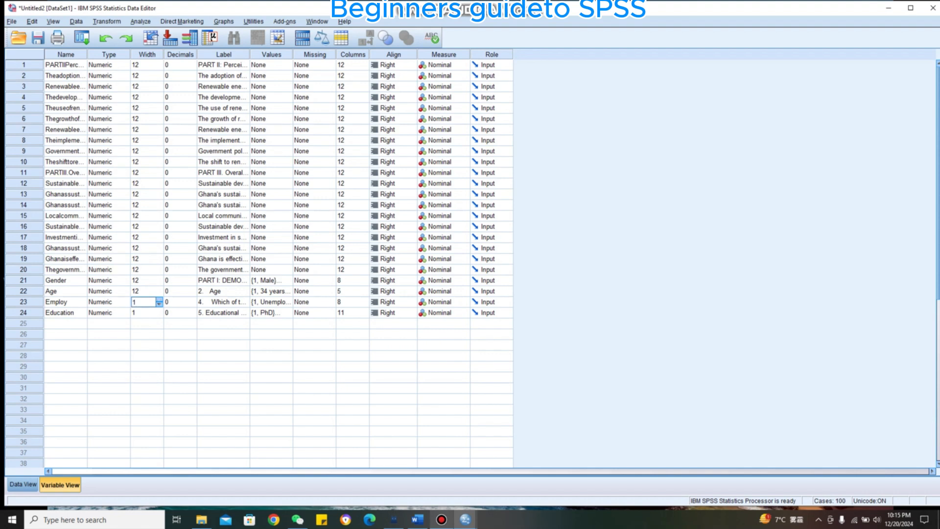
pyautogui.click(159, 299)
pyautogui.click(159, 299)
pyautogui.click(159, 300)
pyautogui.click(160, 299)
pyautogui.click(147, 312)
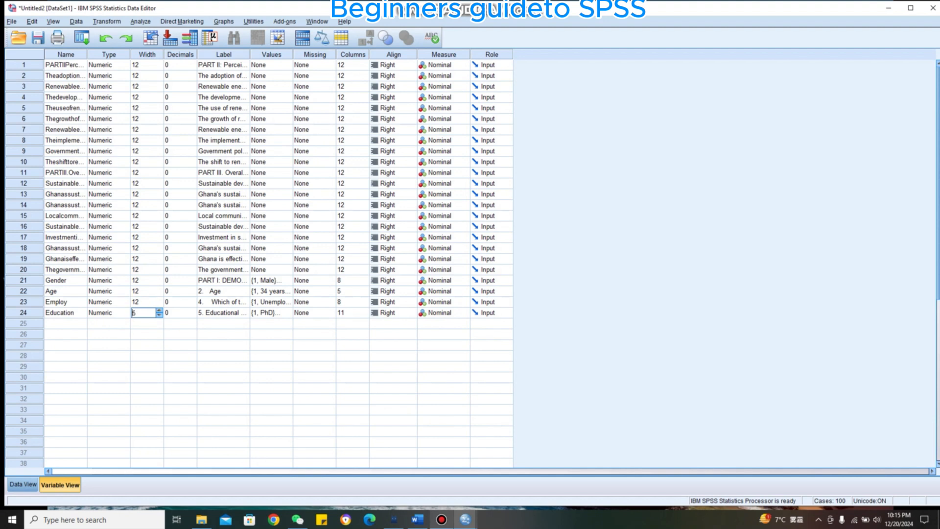
pyautogui.click(159, 310)
pyautogui.click(178, 291)
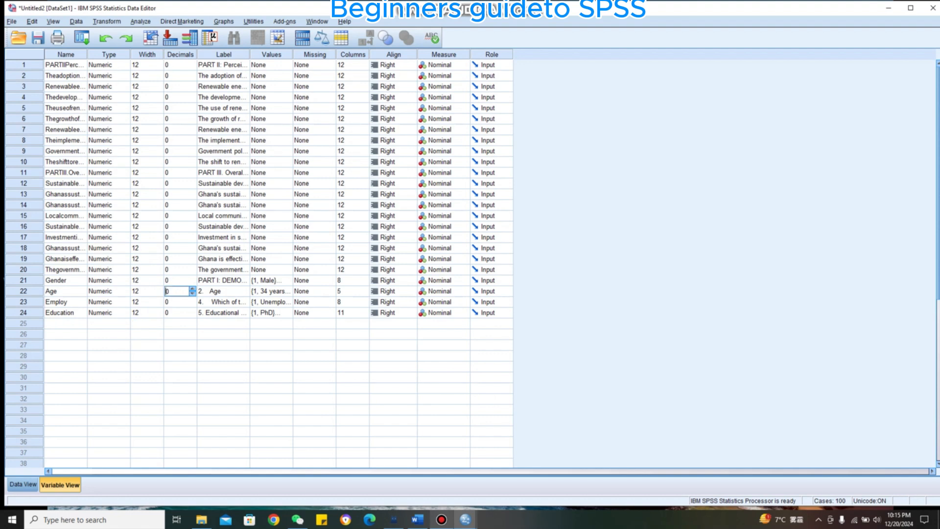
# Set the display column width of Gender, Age, Employ and Education to 12
pyautogui.click(349, 281)
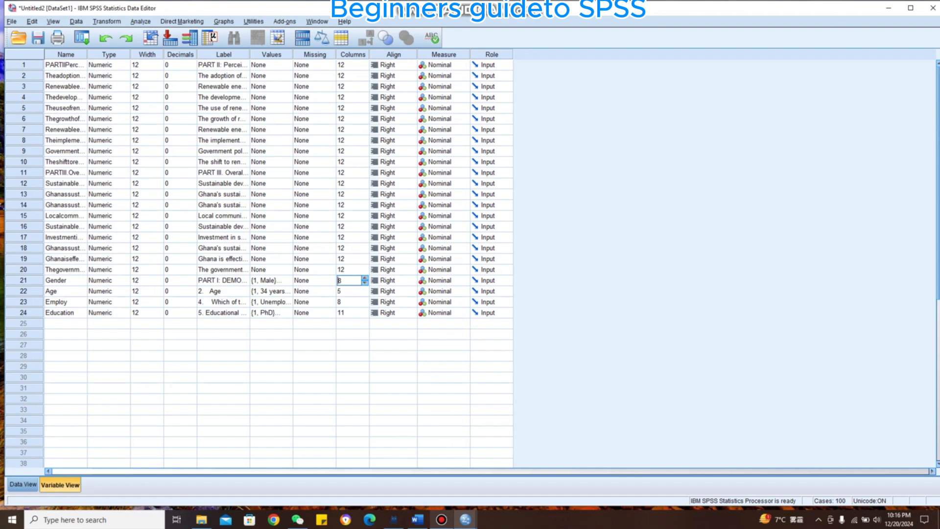
pyautogui.write('11')
pyautogui.click(349, 291)
pyautogui.doubleClick(364, 288)
pyautogui.click(364, 300)
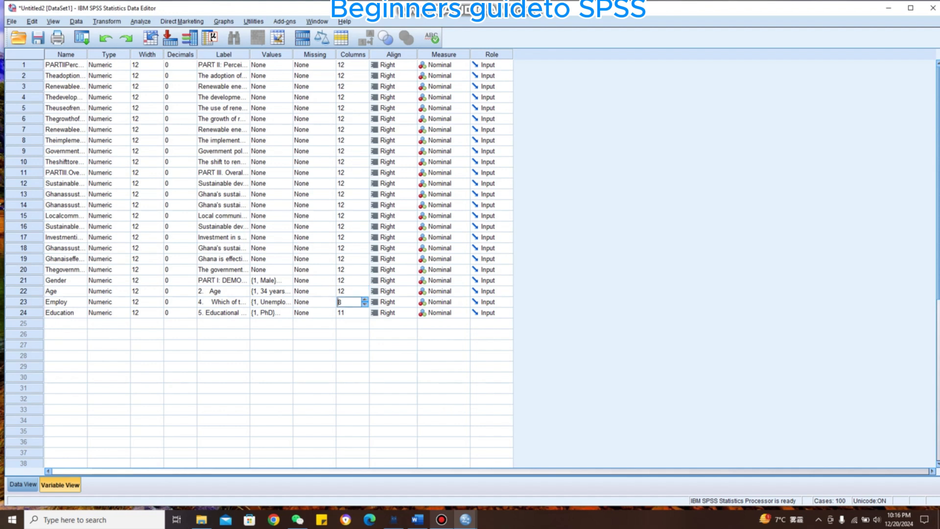
pyautogui.doubleClick(365, 299)
pyautogui.click(364, 311)
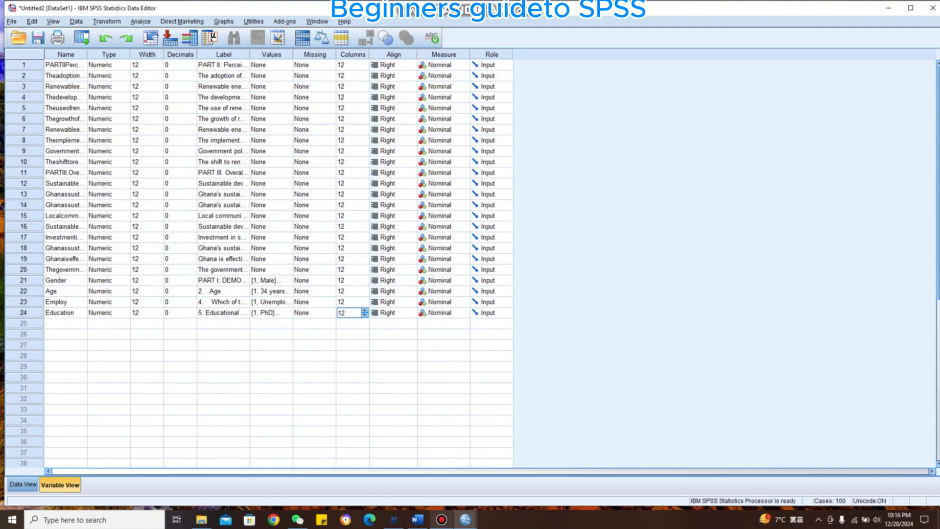
# Examine the data from the demographic columns back to the first item, and go down the first column's cases to row 47
pyautogui.click(23, 484)
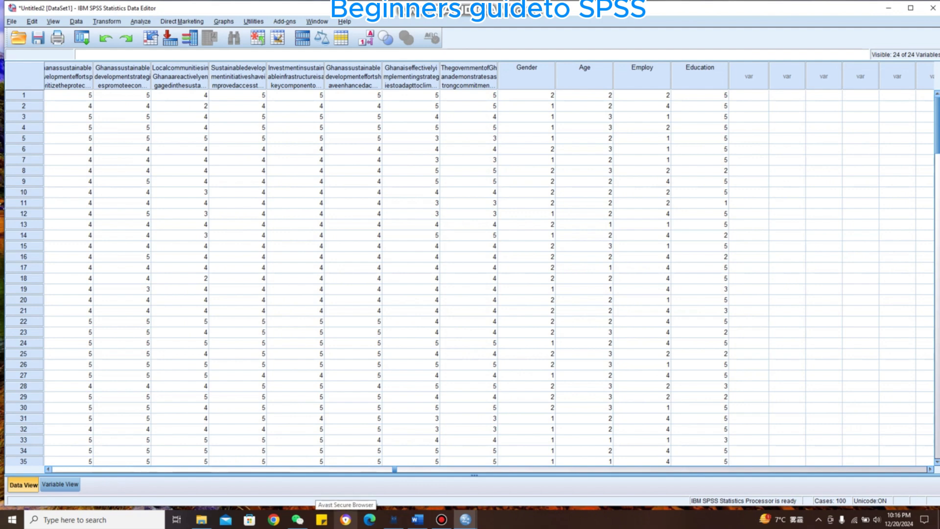
pyautogui.moveTo(395, 470); pyautogui.dragTo(54, 469)
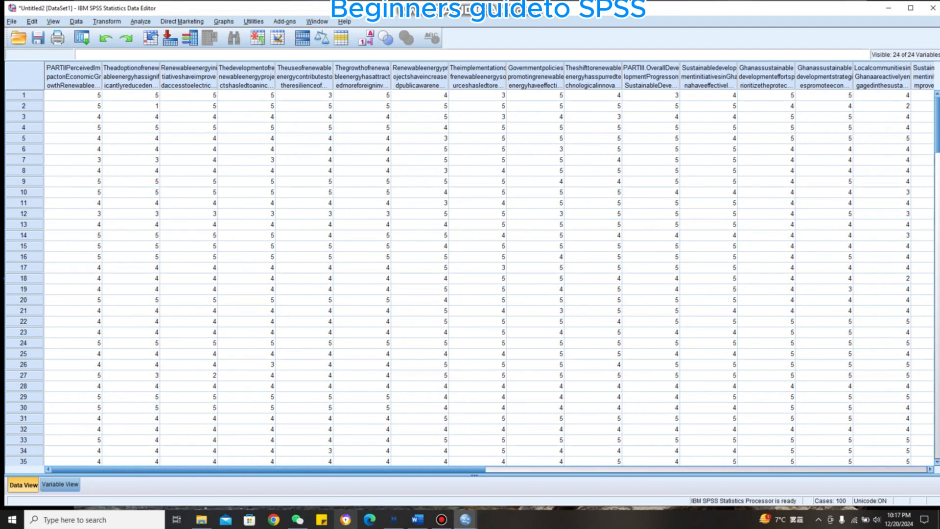
pyautogui.click(59, 485)
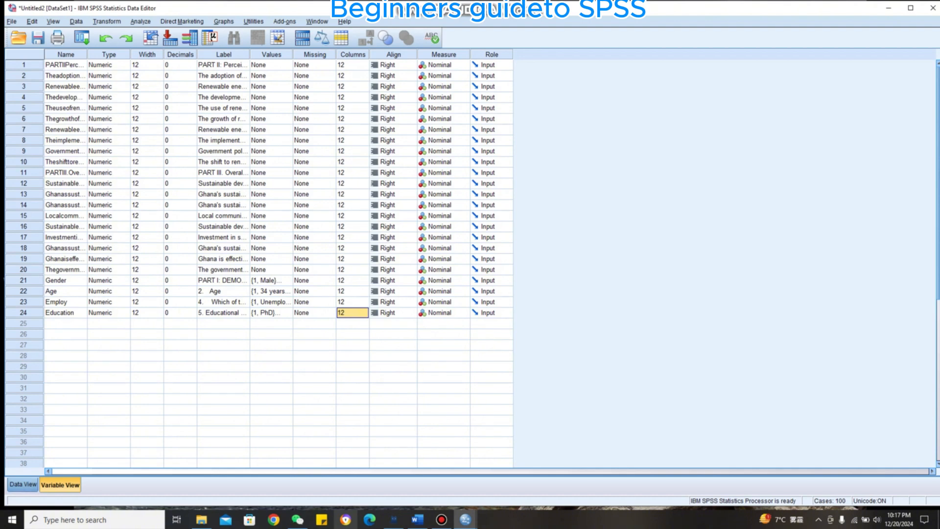
pyautogui.click(22, 484)
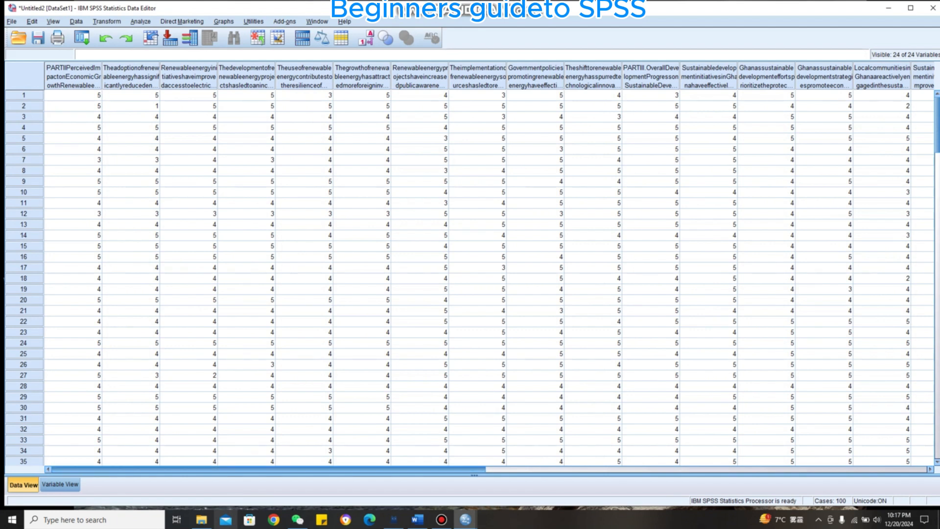
pyautogui.click(73, 95)
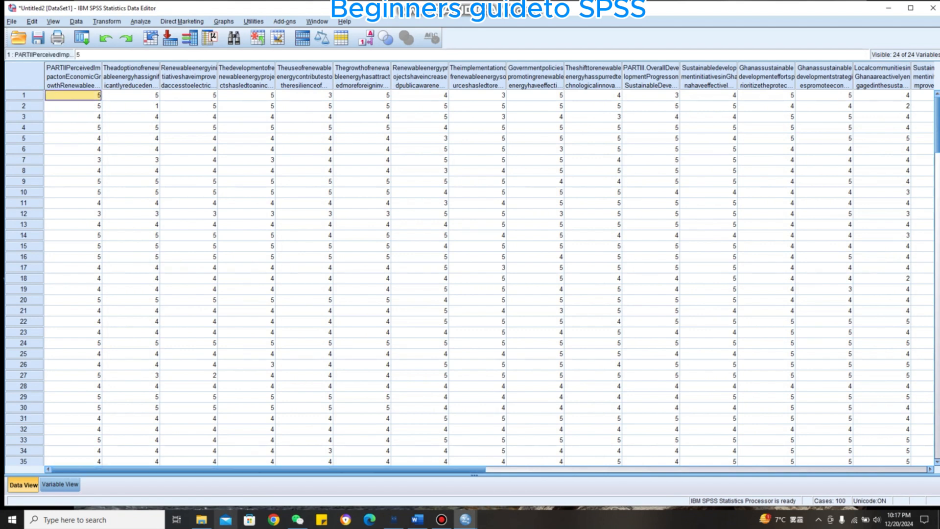
pyautogui.press('Down')
pyautogui.press('Down')
pyautogui.press('Down')
pyautogui.press('Down')
pyautogui.press('Down')
pyautogui.press('Down')
pyautogui.press('Down')
pyautogui.press('Down')
pyautogui.press('Down')
pyautogui.press('Down')
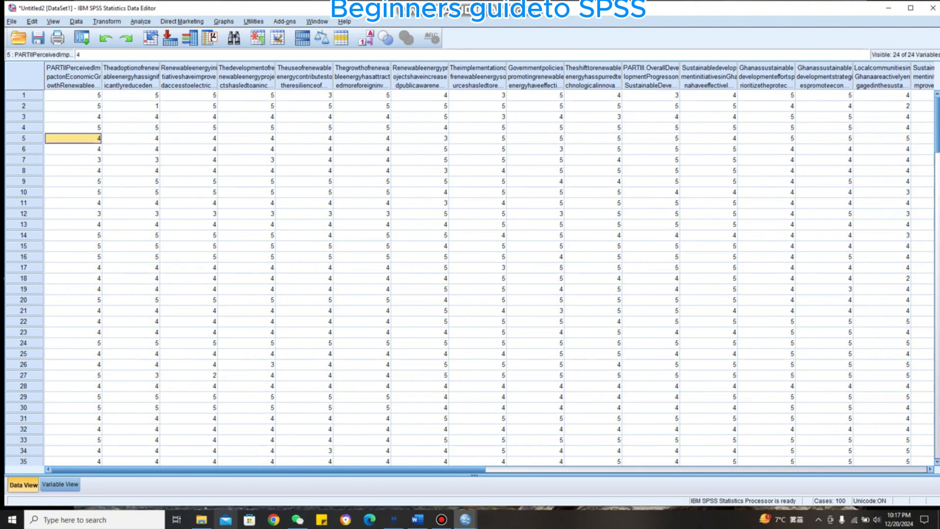
pyautogui.press('Down')
pyautogui.press('Down')
pyautogui.press('Down')
pyautogui.press('Down')
pyautogui.press('Down')
pyautogui.press('Down')
pyautogui.press('Down')
pyautogui.press('Down')
pyautogui.press('Down')
pyautogui.press('Down')
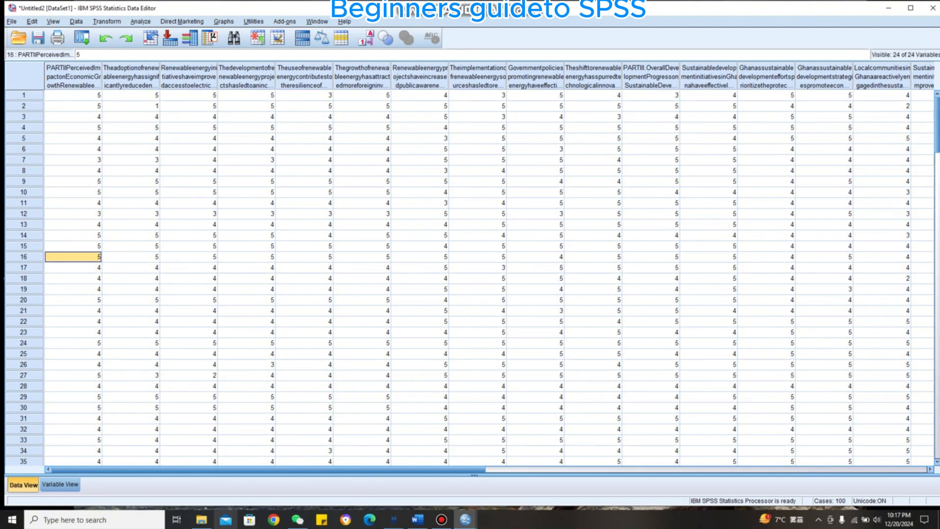
pyautogui.press('Down')
pyautogui.press('Down')
pyautogui.press('Down')
pyautogui.press('Down')
pyautogui.press('Down')
pyautogui.press('Down')
pyautogui.press('Down')
pyautogui.press('Down')
pyautogui.press('Down')
pyautogui.press('Down')
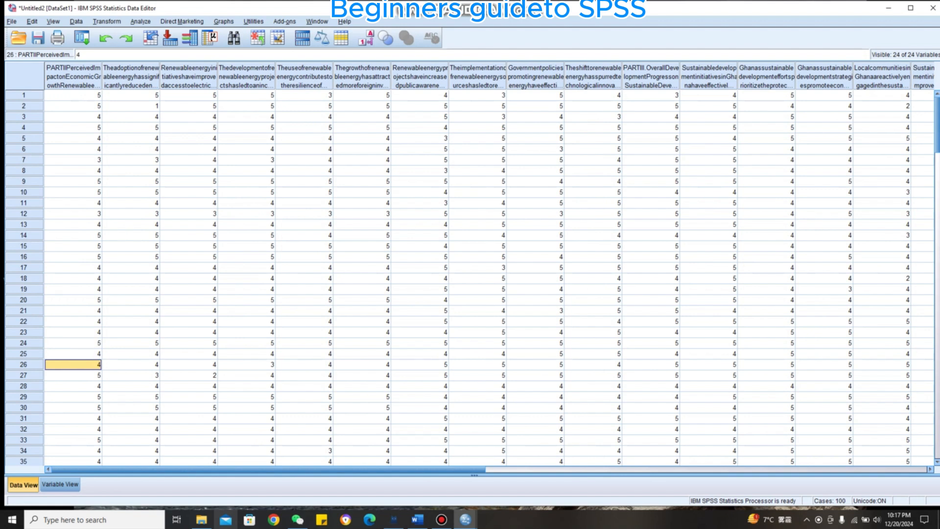
pyautogui.press('Down')
pyautogui.press('Down')
pyautogui.press('Down')
pyautogui.press('Down')
pyautogui.press('Down')
pyautogui.press('Down')
pyautogui.press('Down')
pyautogui.press('Down')
pyautogui.press('Down')
pyautogui.press('Down')
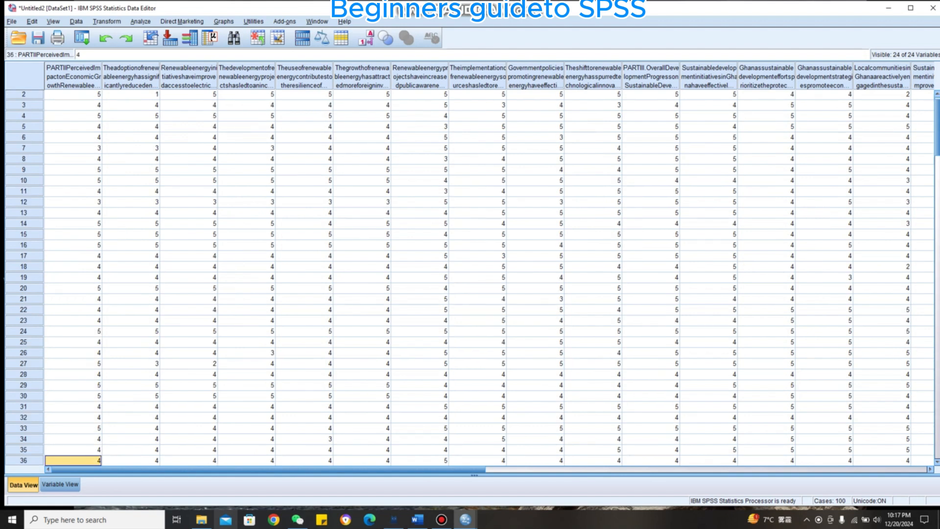
pyautogui.press('Down')
pyautogui.press('Down')
pyautogui.press('Down')
pyautogui.press('Down')
pyautogui.press('Down')
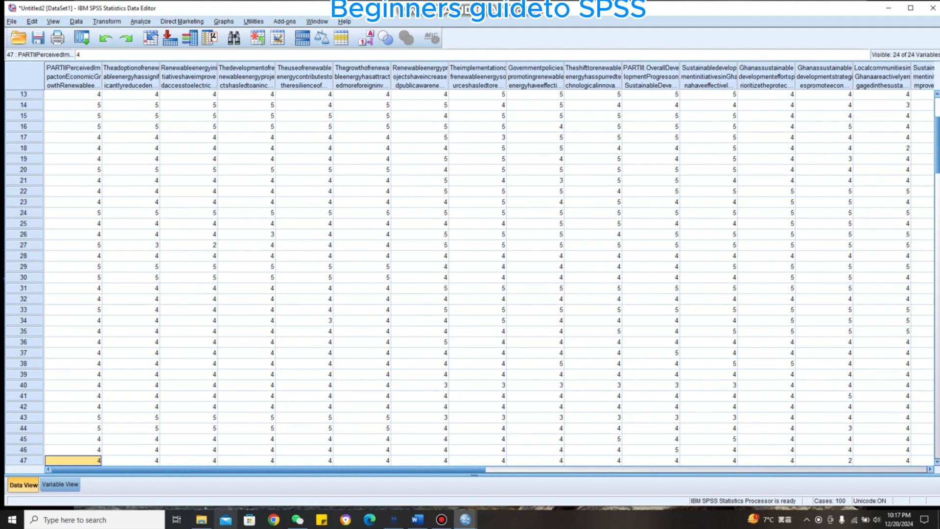
# Set up a Frequencies analysis that includes all variables in the dataset
pyautogui.click(141, 22)
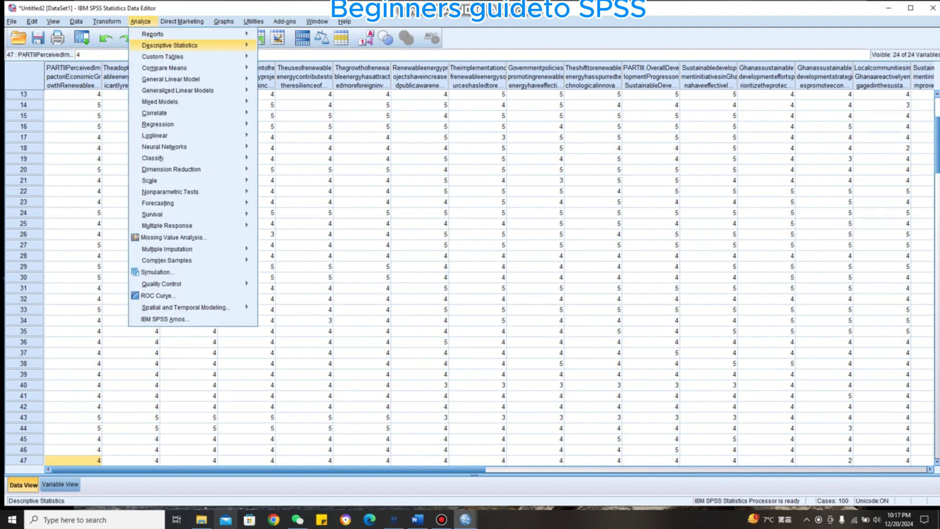
pyautogui.moveTo(170, 45)
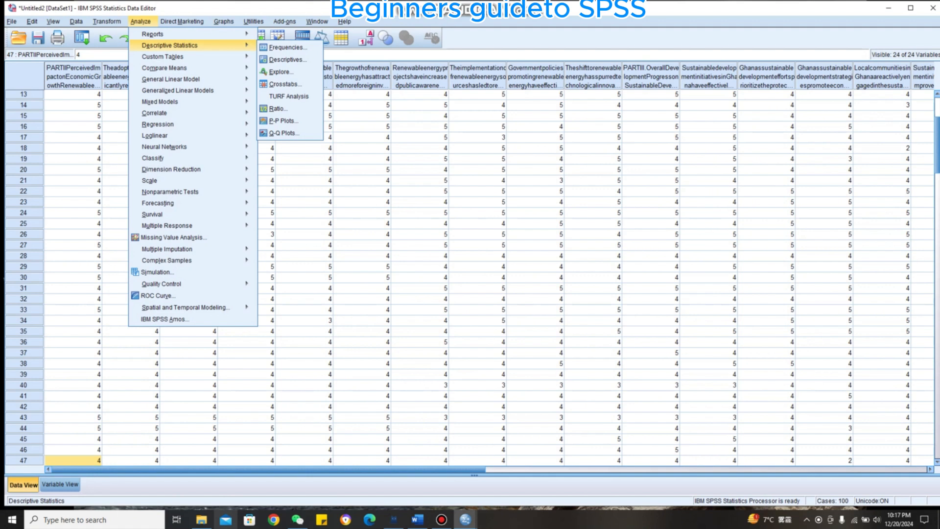
pyautogui.click(288, 47)
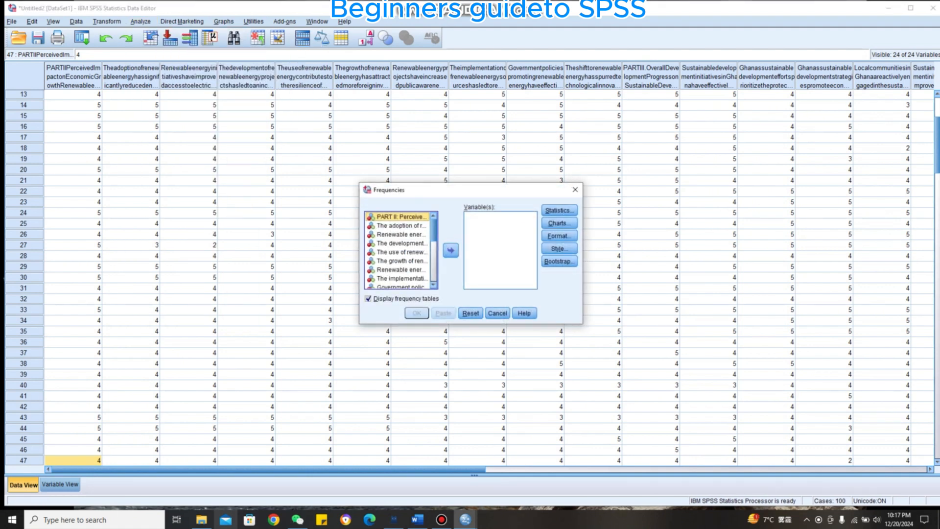
pyautogui.scroll(-3, 399, 249)
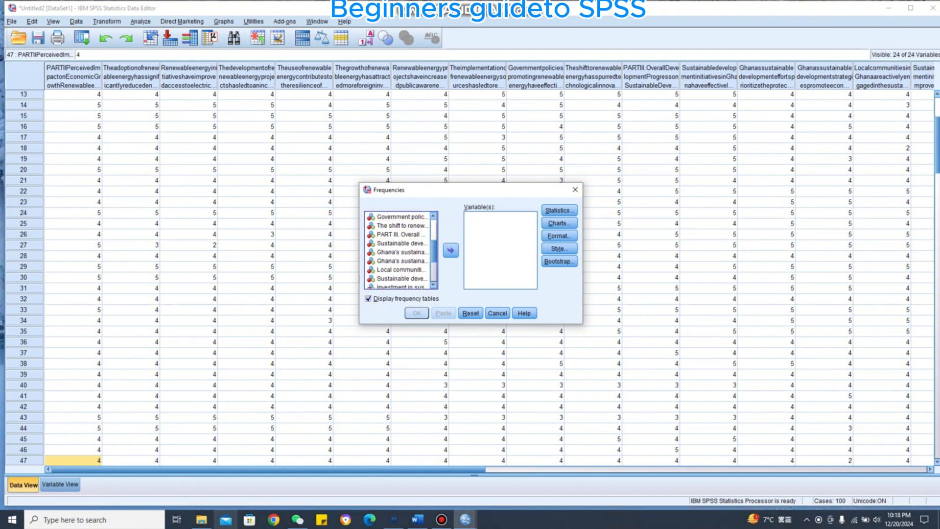
pyautogui.click(402, 217)
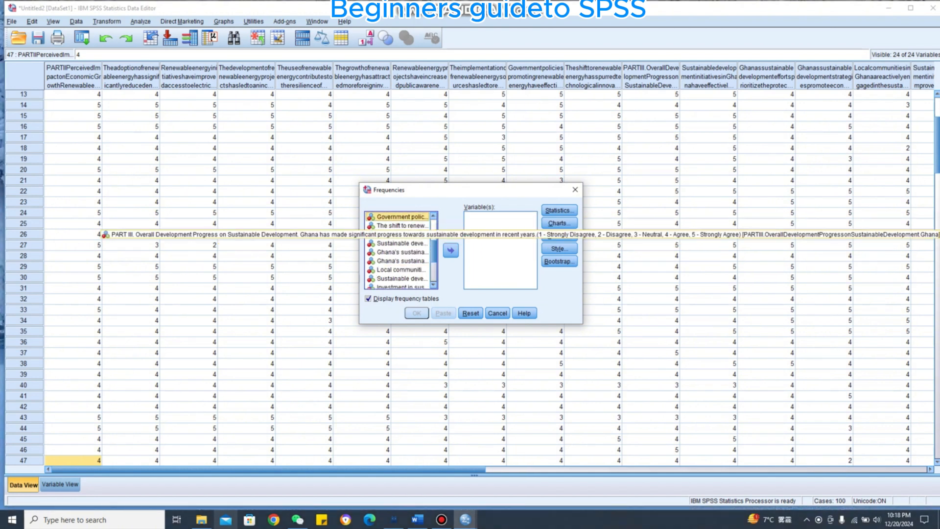
pyautogui.hotkey('ctrl', 'a')
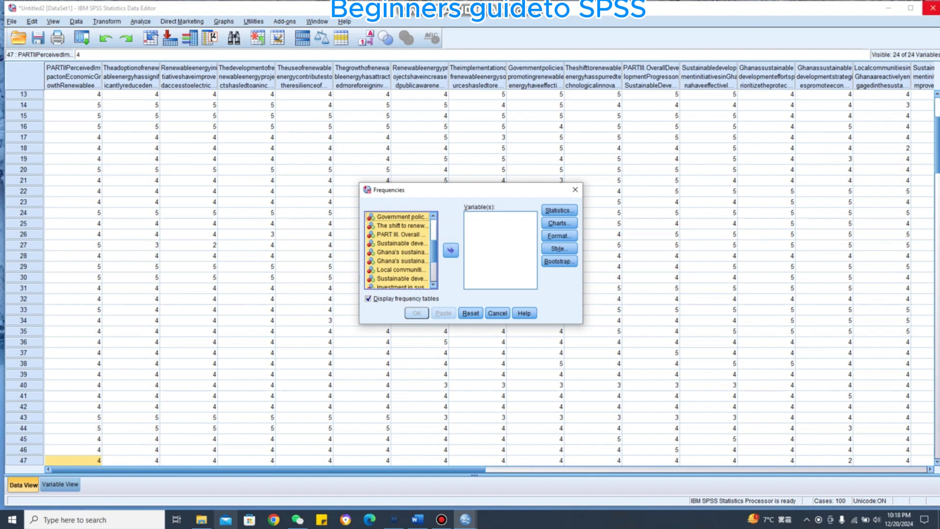
pyautogui.click(451, 251)
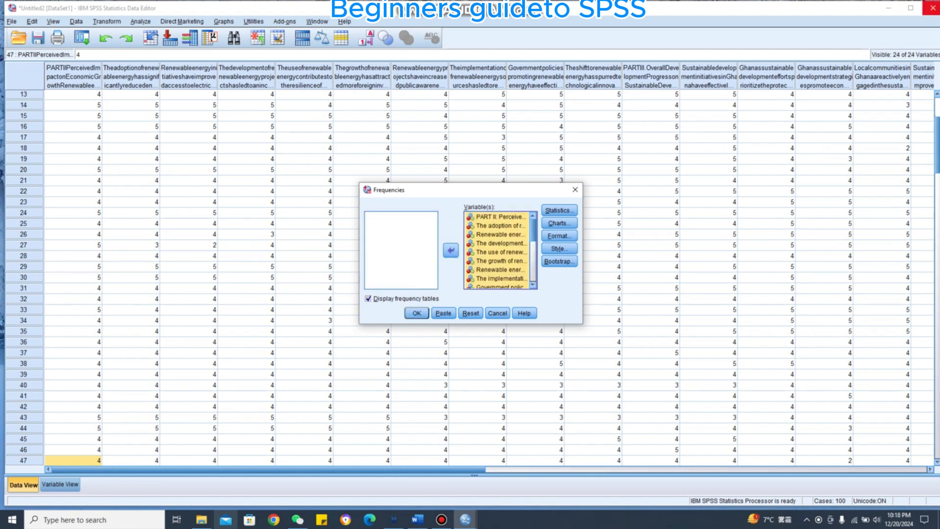
# Add the mean to the Frequencies statistics and run the analysis
pyautogui.click(559, 210)
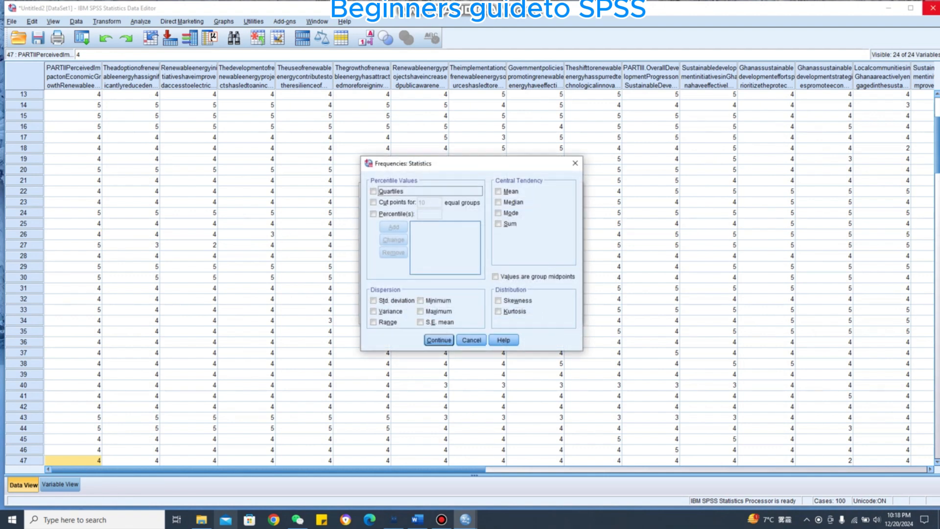
pyautogui.click(498, 191)
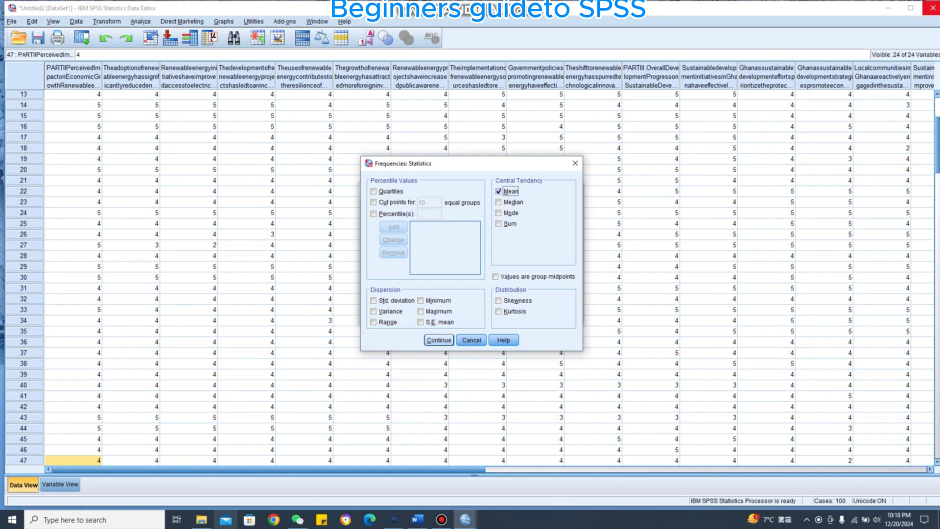
pyautogui.click(439, 340)
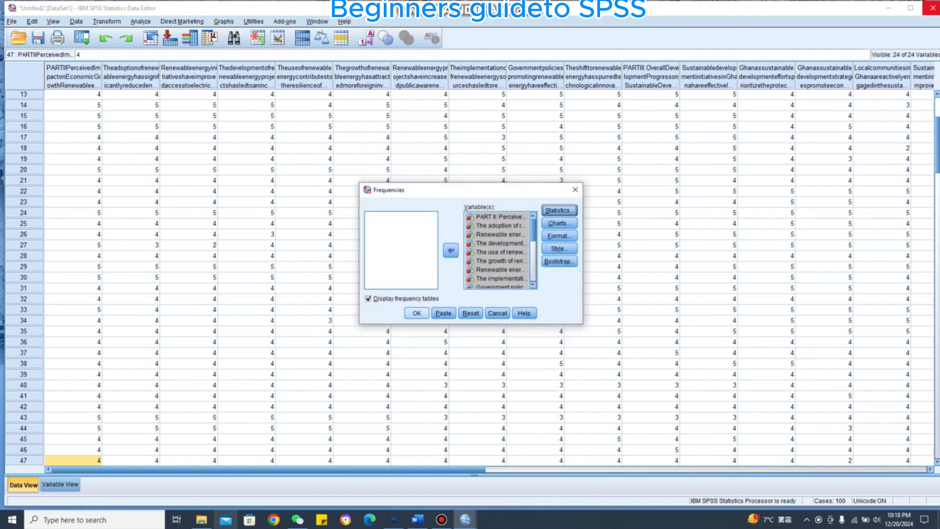
pyautogui.click(417, 313)
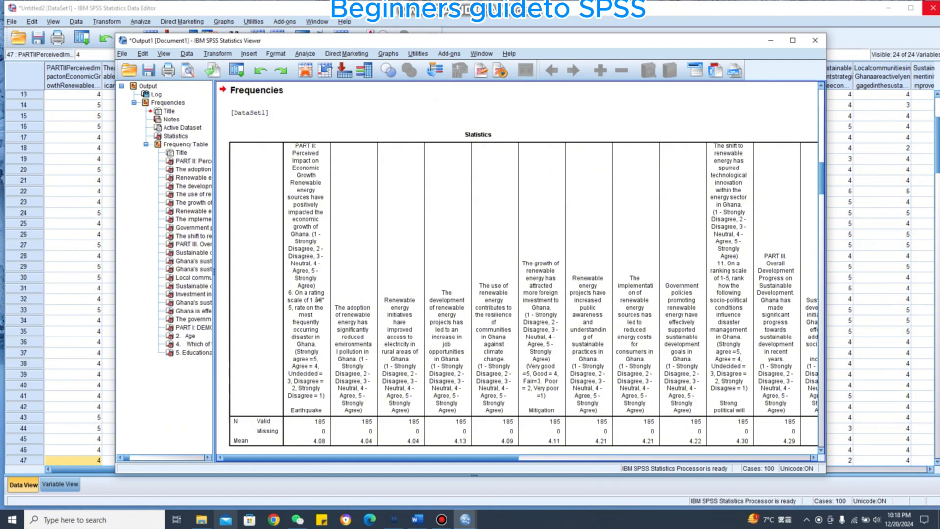
# Examine the statistics table across all variables and the first frequency tables in the output
pyautogui.scroll(-8, 518, 268)
pyautogui.scroll(3, 518, 269)
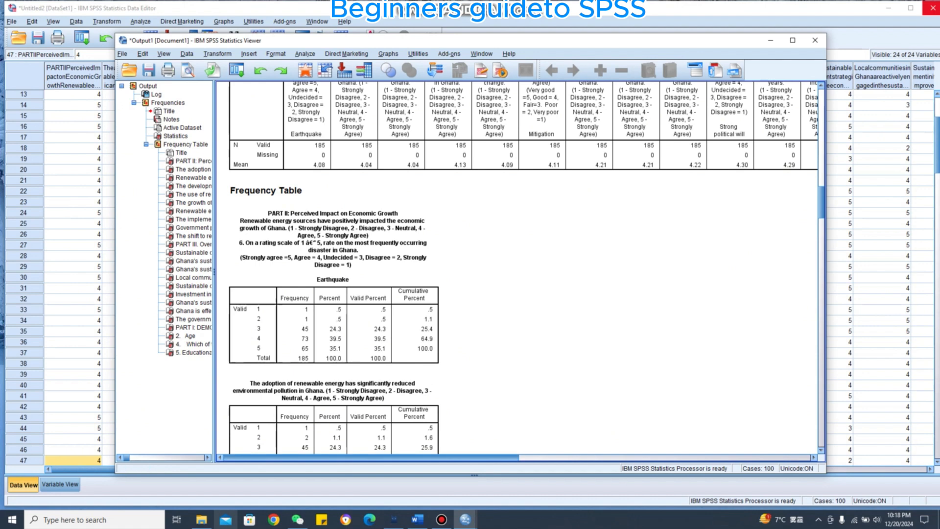
pyautogui.hscroll(5, 517, 269)
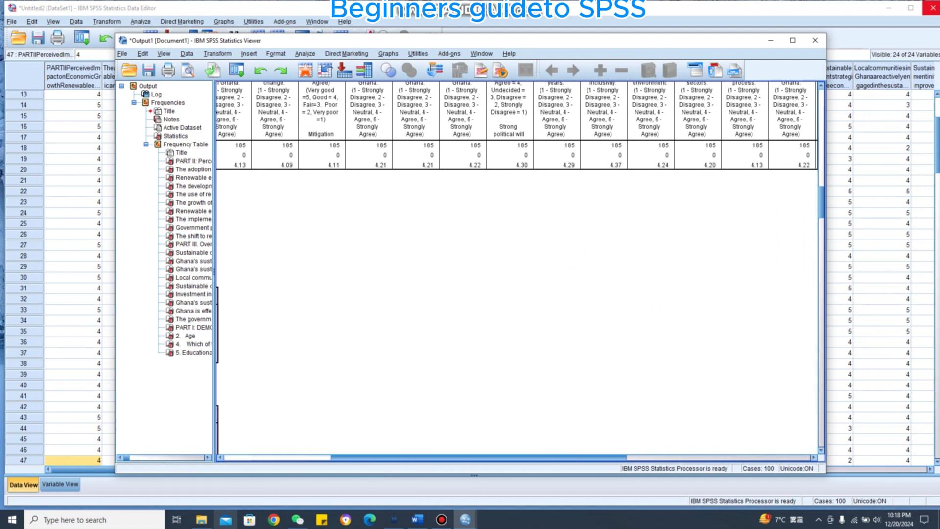
pyautogui.hscroll(6, 517, 269)
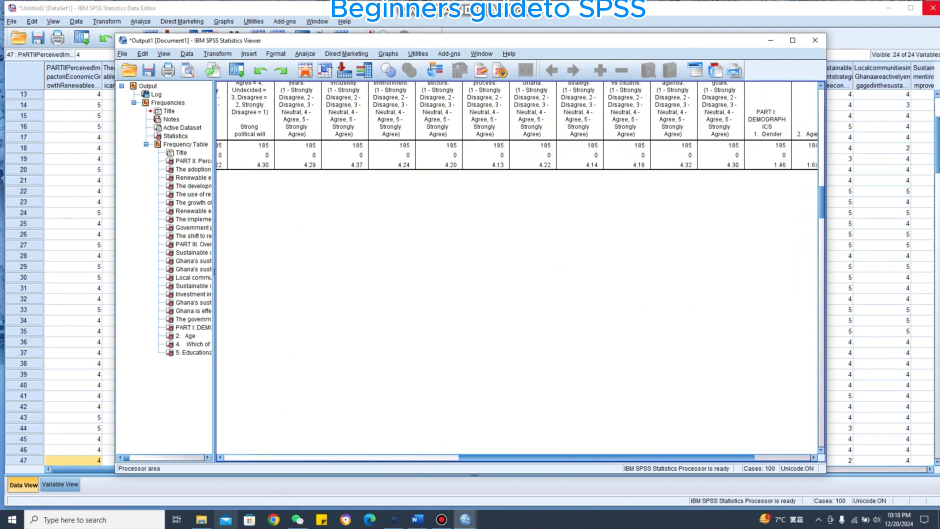
pyautogui.hscroll(3, 517, 269)
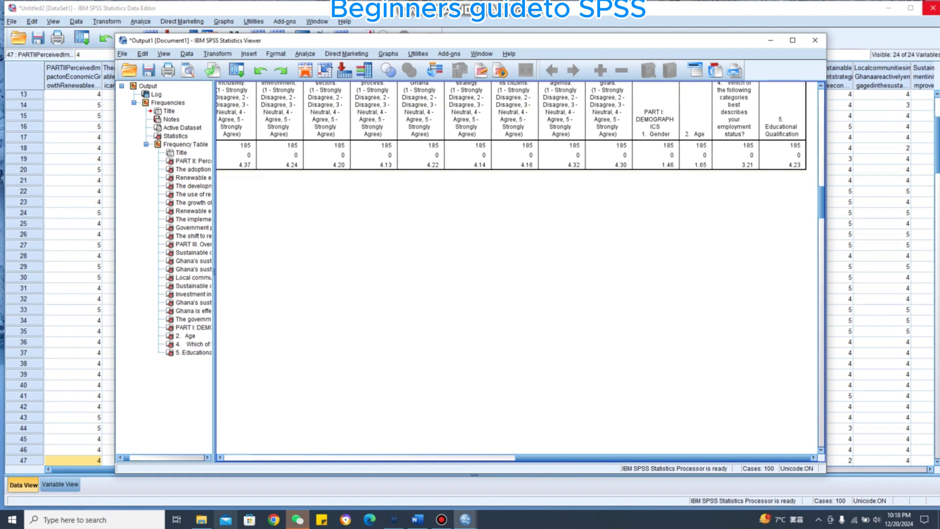
pyautogui.moveTo(656, 457); pyautogui.dragTo(364, 459)
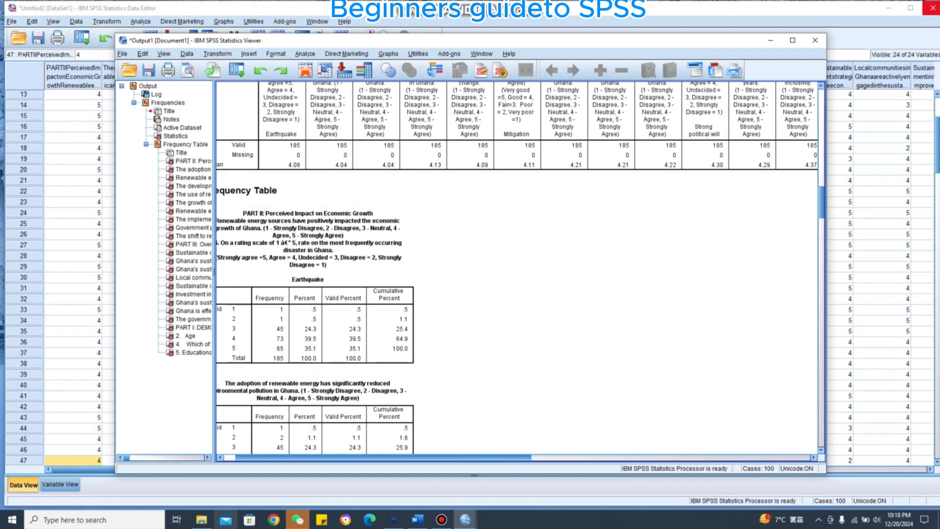
# Check the means of the remaining variables, close the frequencies output, and return to the first cases of the dataset
pyautogui.moveTo(372, 458); pyautogui.dragTo(652, 458)
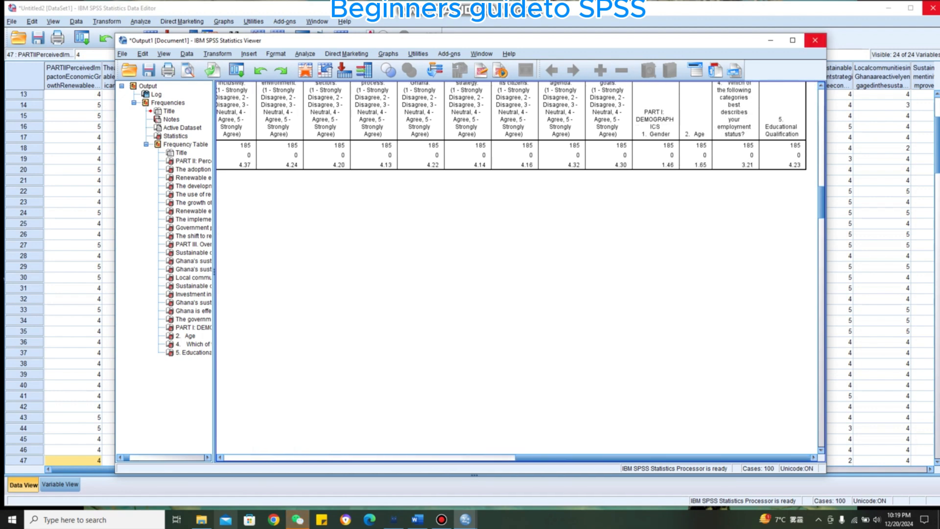
pyautogui.click(815, 41)
pyautogui.click(470, 272)
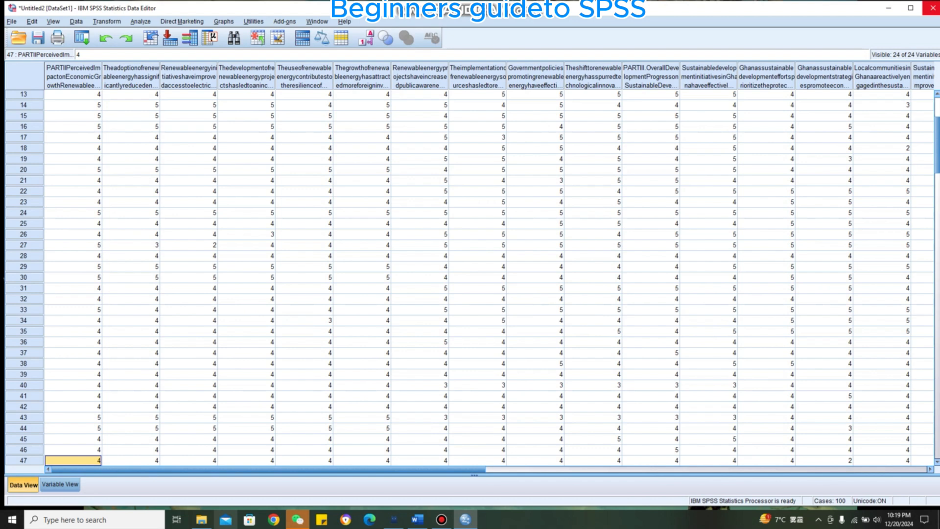
pyautogui.scroll(4, 470, 277)
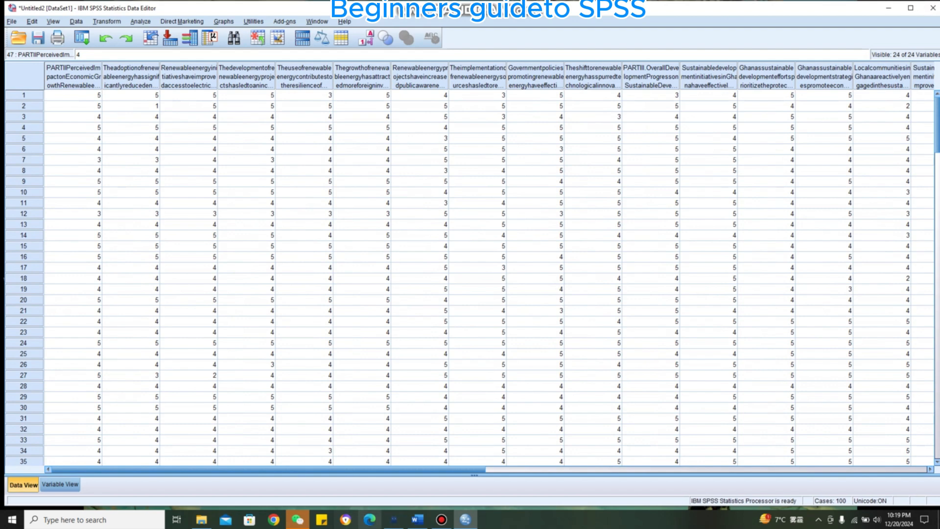
# Switch to the research topic document in Word and insert six blank lines below the title
pyautogui.click(417, 519)
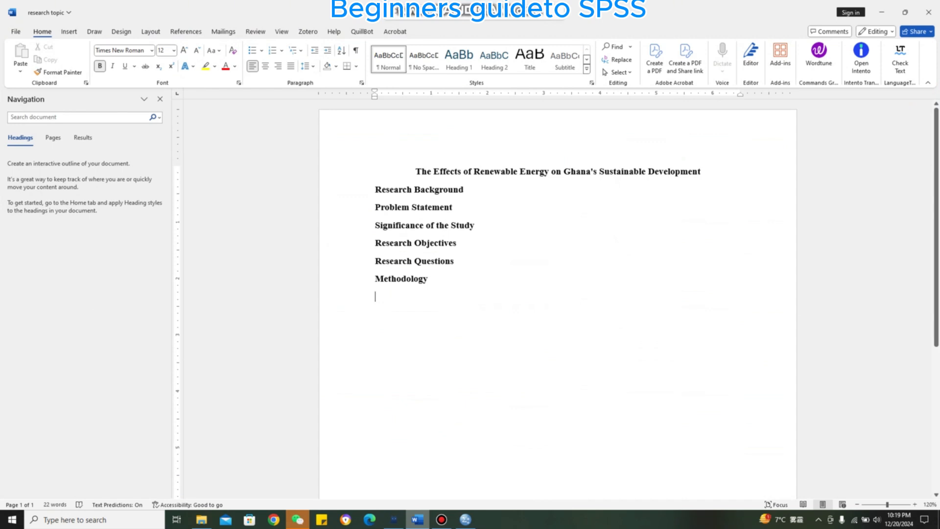
pyautogui.click(701, 171)
pyautogui.press('Return')
pyautogui.press('Return')
pyautogui.press('Return')
pyautogui.press('Return')
pyautogui.press('Return')
pyautogui.press('Return')
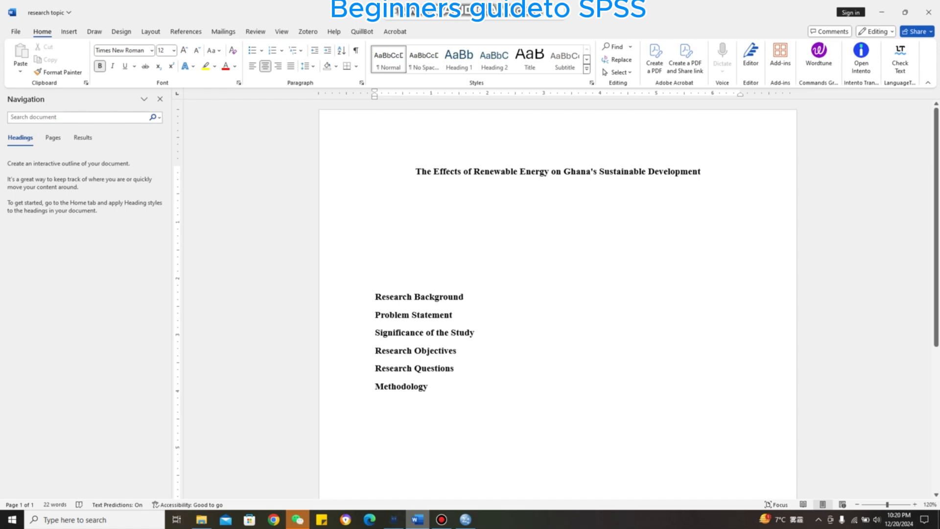
# Copy "Renewable Energy" from the title and delete the section headings from Research Background through Methodology
pyautogui.moveTo(550, 172); pyautogui.dragTo(474, 172)
pyautogui.rightClick(513, 176)
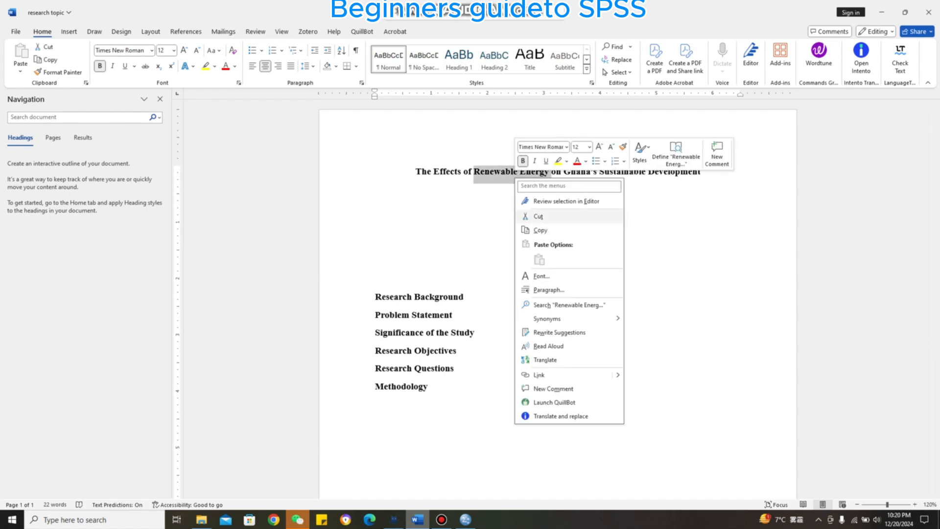
pyautogui.click(538, 231)
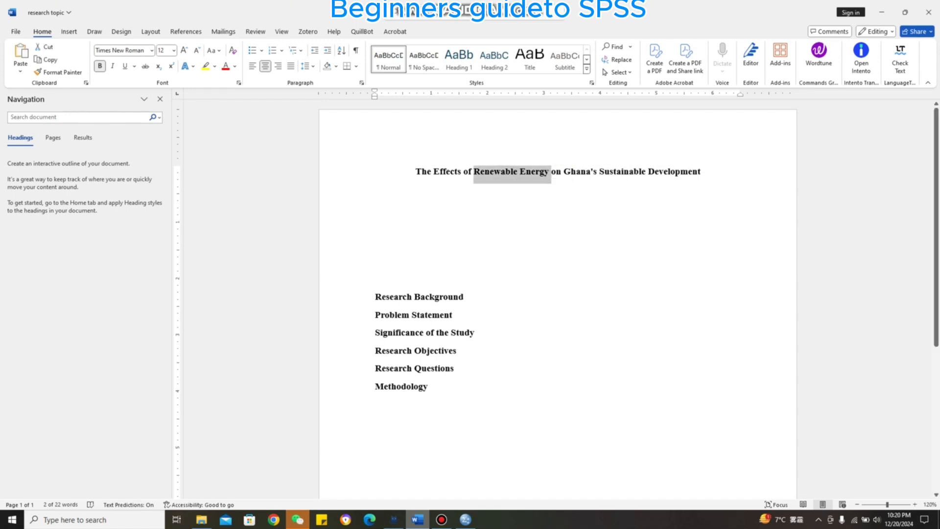
pyautogui.moveTo(375, 297); pyautogui.dragTo(429, 387)
pyautogui.press('Delete')
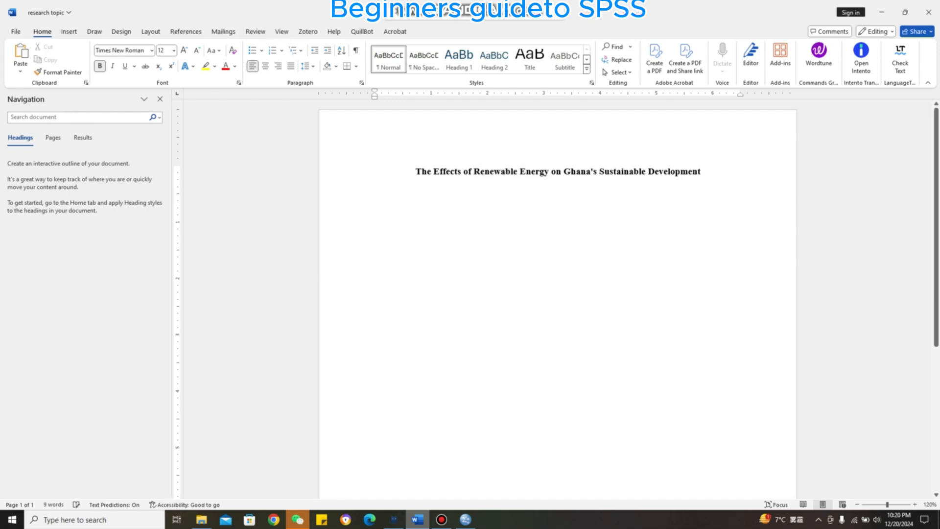
# Add a centred heading "Independent variable" below the title and paste "Renewable Energy" on the line beneath it
pyautogui.hotkey('ctrl', 'e')
pyautogui.write('I')
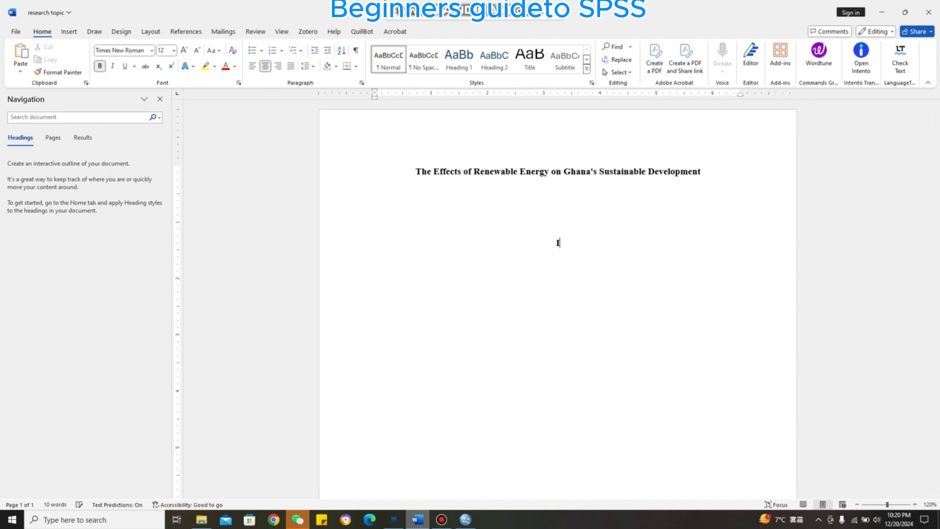
pyautogui.write('ndependent variable')
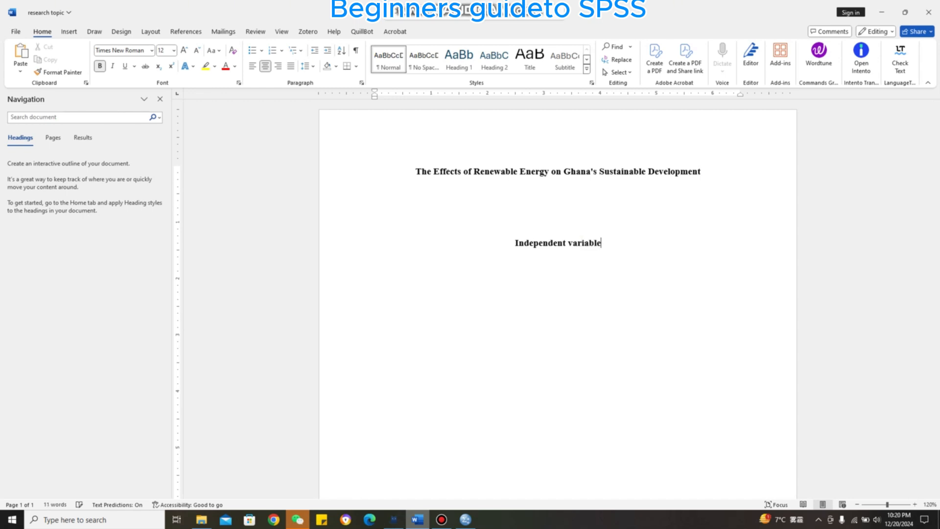
pyautogui.press('Return')
pyautogui.hotkey('ctrl', 'v')
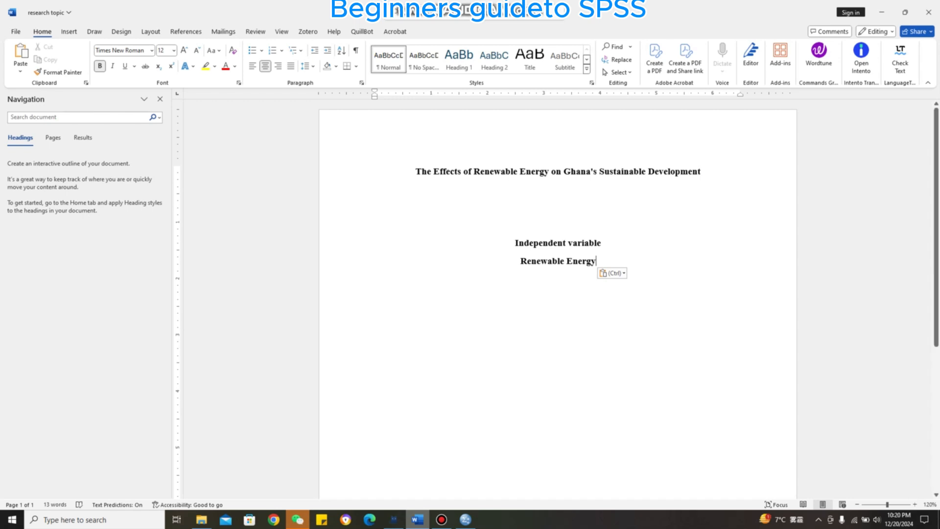
# Remove the bold from "Renewable Energy" and left-align both that line and the "Independent variable" heading
pyautogui.hotkey('shift', 'Home')
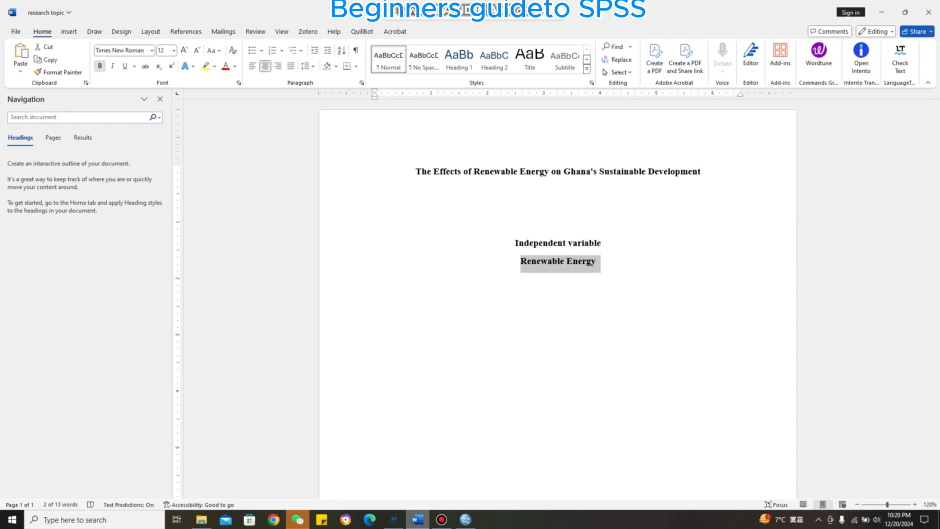
pyautogui.hotkey('ctrl', 'b')
pyautogui.click(558, 296)
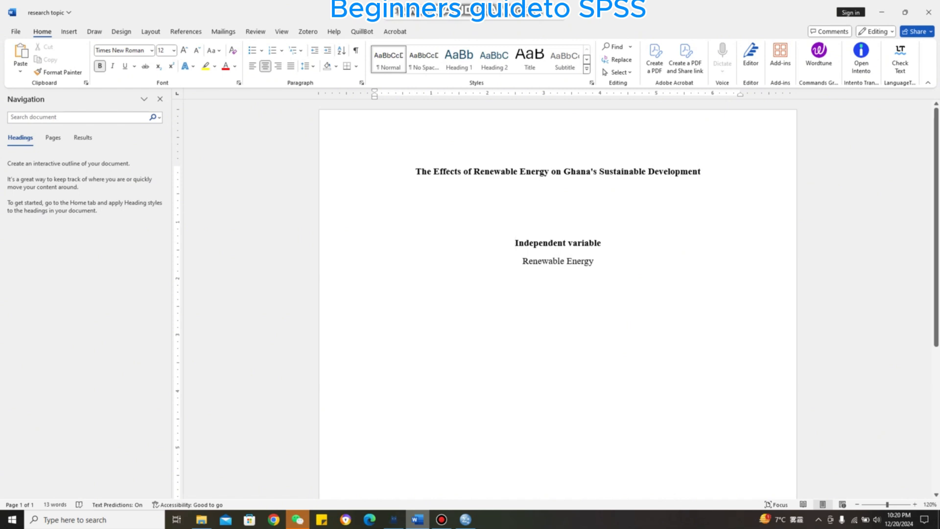
pyautogui.hotkey('ctrl', 'l')
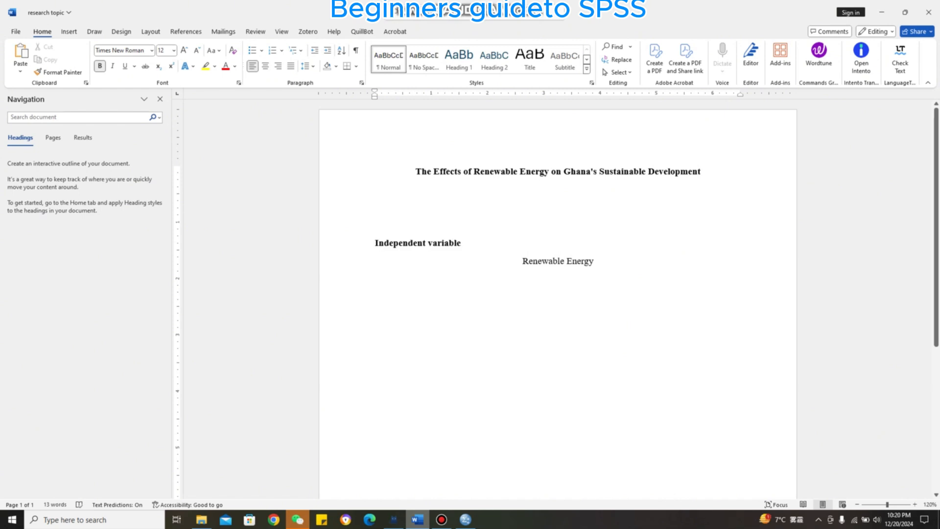
pyautogui.click(529, 261)
pyautogui.press('Left')
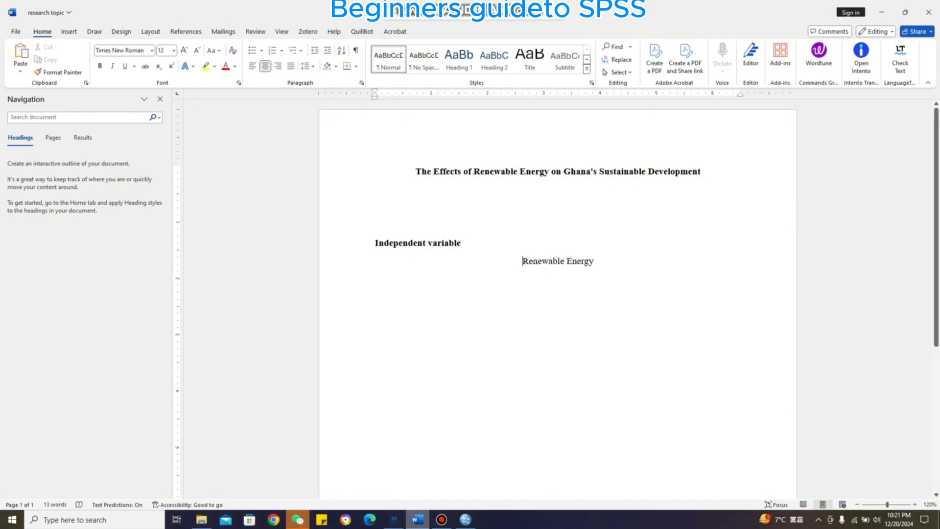
pyautogui.hotkey('ctrl', 'l')
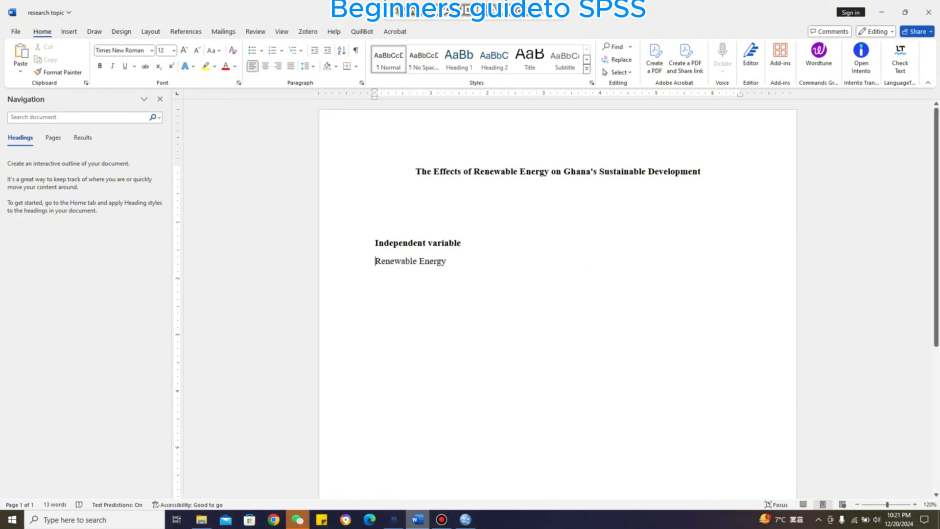
# Add a bold heading "Dependent variable" a few lines below "Renewable Energy", followed by a new line
pyautogui.hotkey('ctrl', 'b')
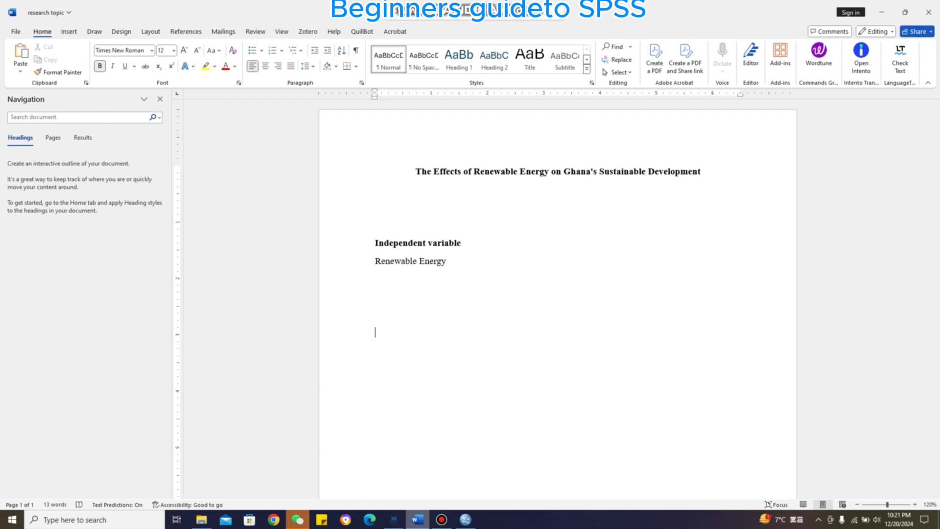
pyautogui.write('Dependent')
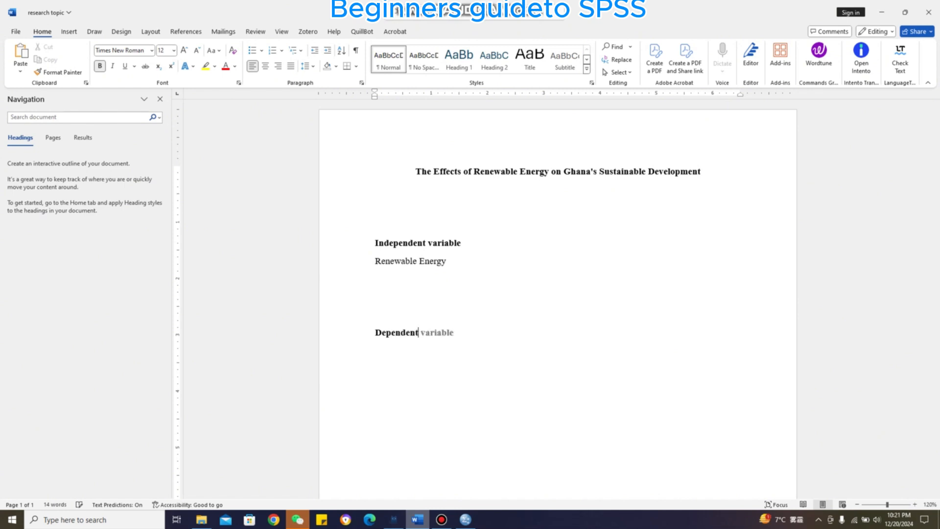
pyautogui.press('Tab')
pyautogui.press('Return')
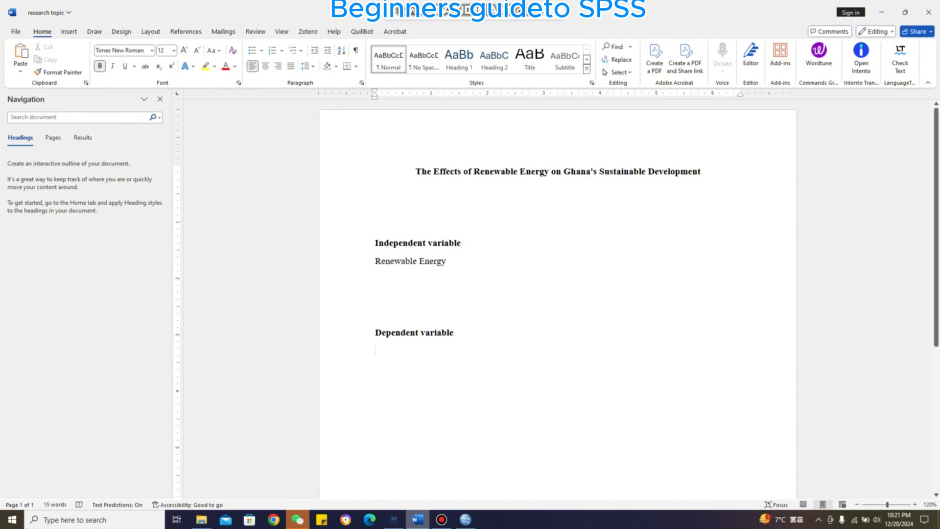
# Copy "Ghana's Sustainable Development" from the title and paste it under the "Dependent variable" heading
pyautogui.moveTo(564, 173); pyautogui.dragTo(705, 173)
pyautogui.rightClick(661, 175)
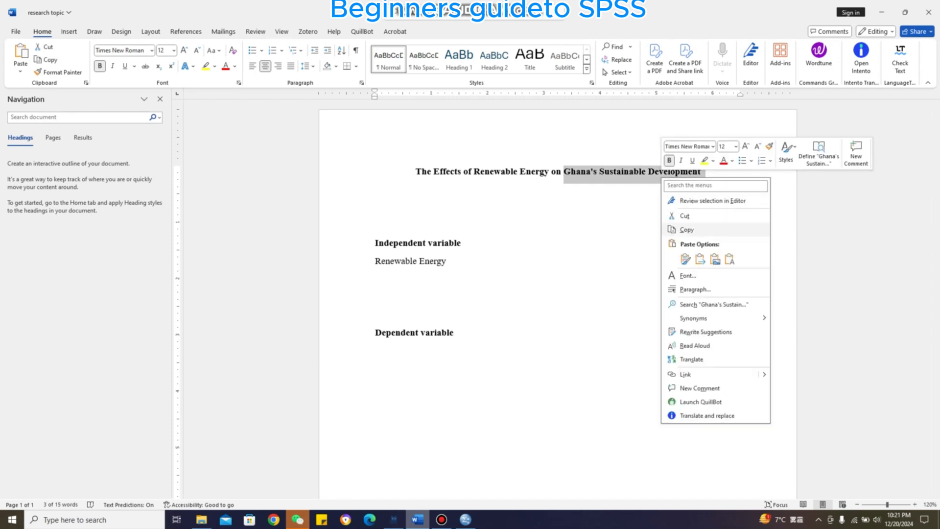
pyautogui.click(686, 230)
pyautogui.click(376, 351)
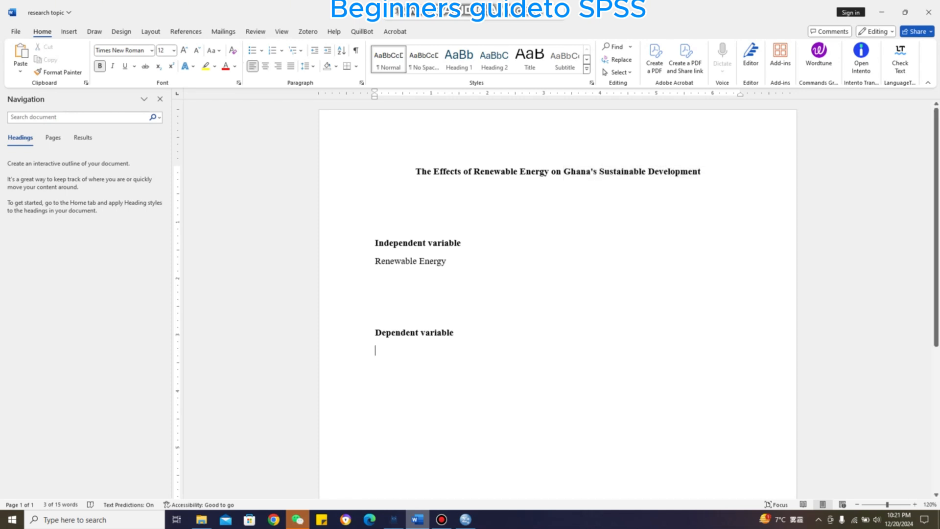
pyautogui.hotkey('ctrl', 'v')
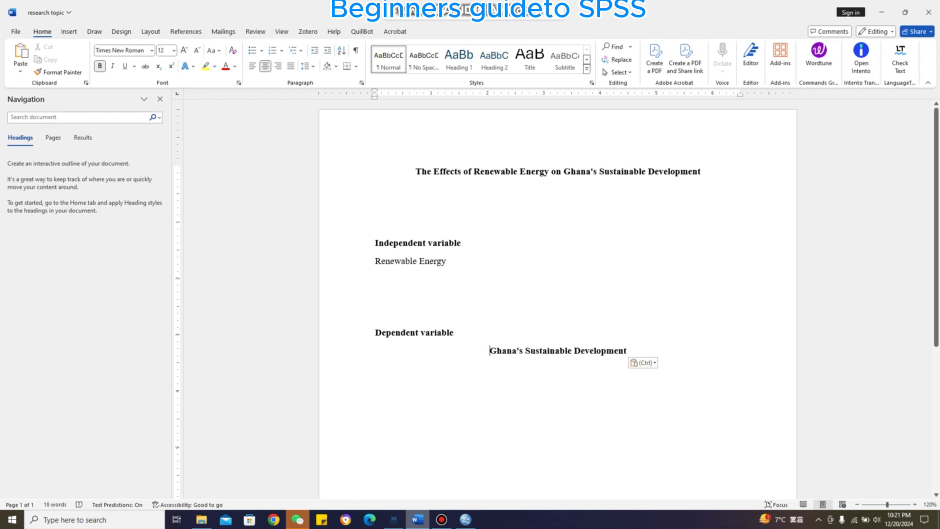
# Left-align the "Ghana's Sustainable Development" line under the "Dependent variable" heading and remove its bold
pyautogui.hotkey('ctrl', 'l')
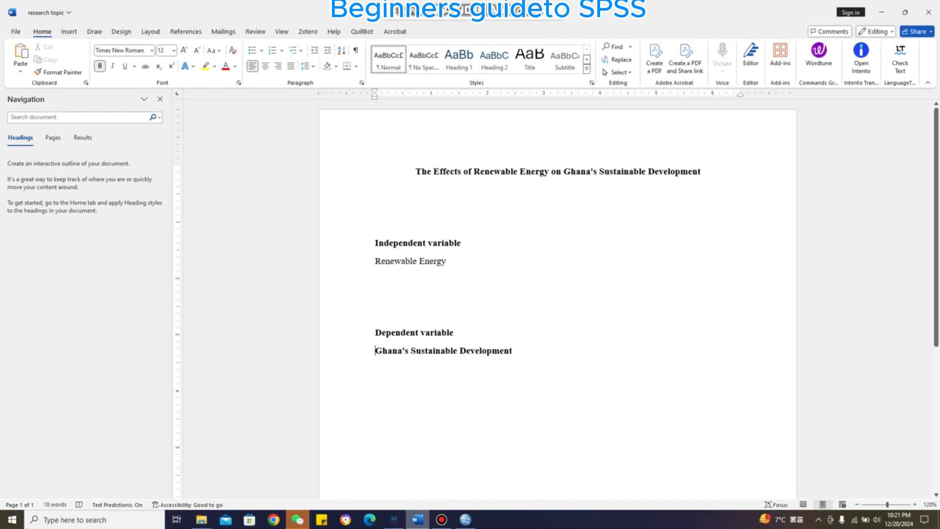
pyautogui.hotkey('shift', 'Home')
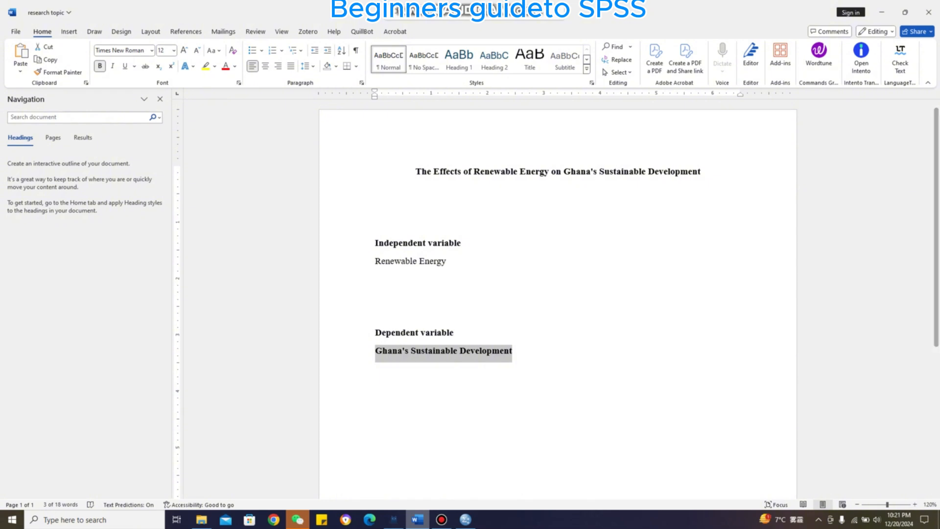
pyautogui.hotkey('ctrl', 'b')
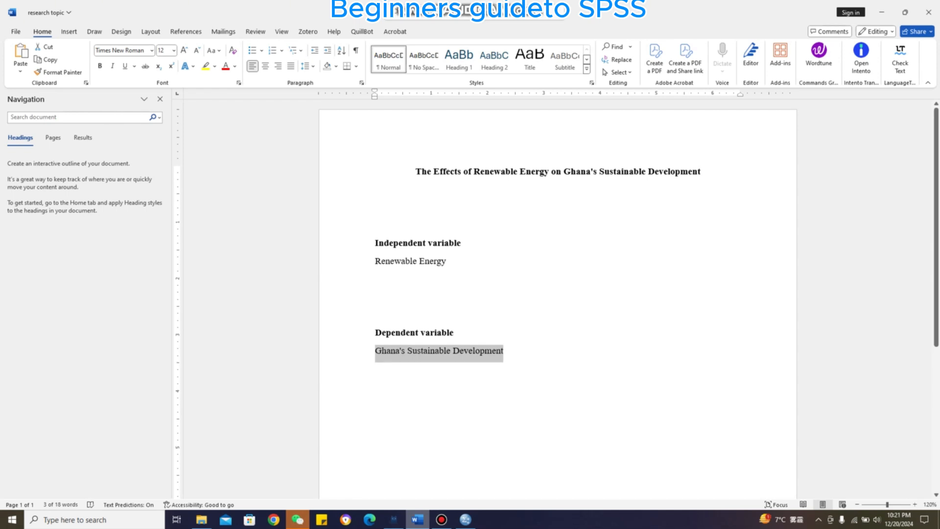
pyautogui.click(504, 352)
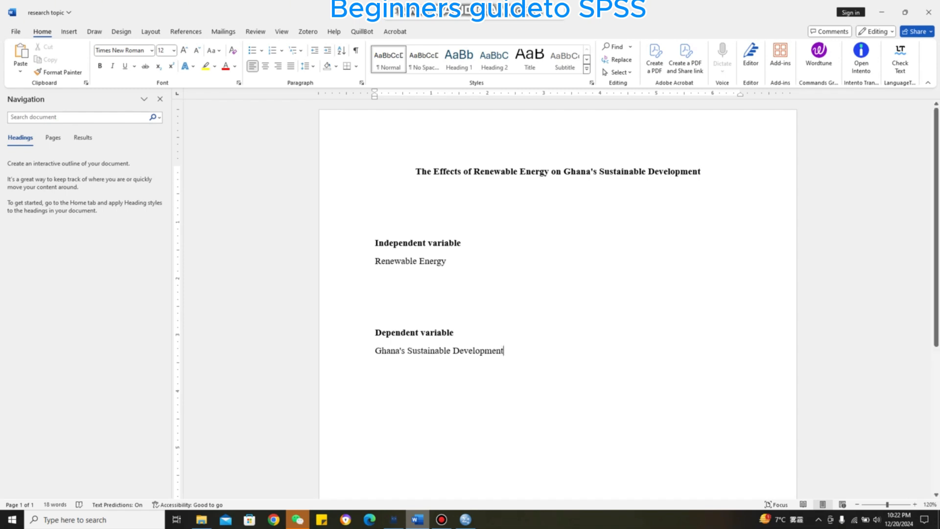
# Append the abbreviation "(RE)" to the independent variable's name and "(GSD)" to the dependent variable's name
pyautogui.click(447, 261)
pyautogui.write('(')
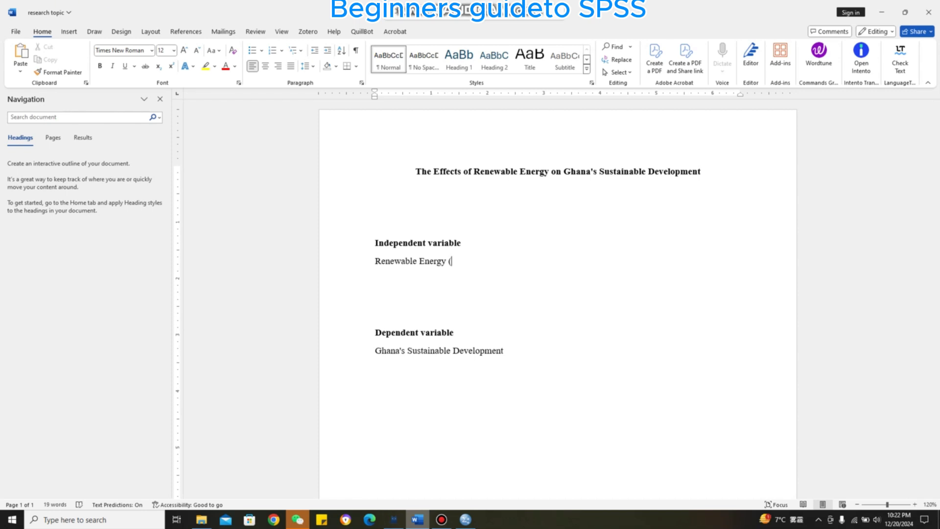
pyautogui.write('RE)')
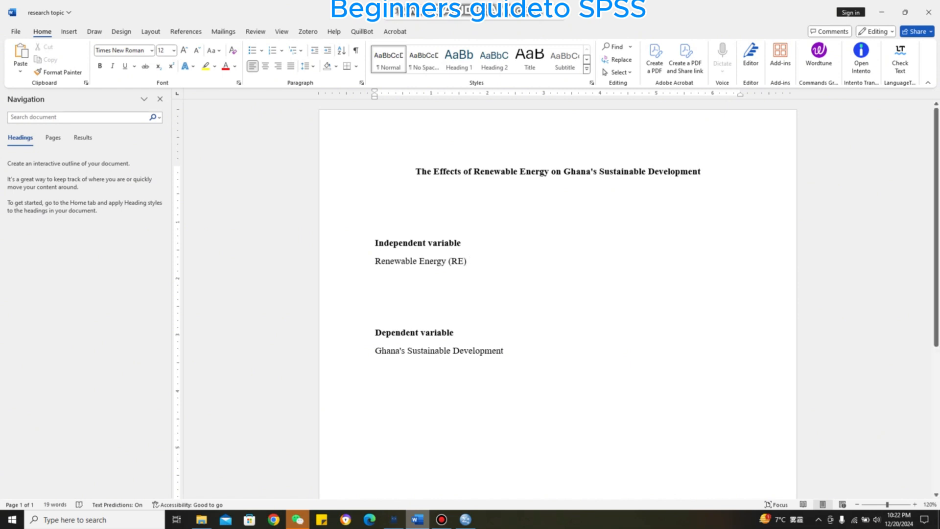
pyautogui.click(504, 350)
pyautogui.write('(')
pyautogui.press('Left')
pyautogui.write('(')
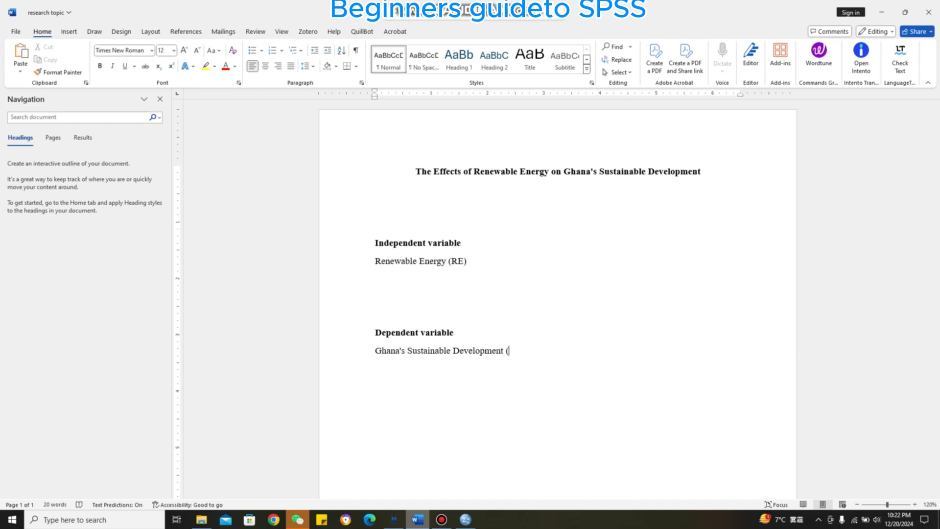
pyautogui.write('GSD)')
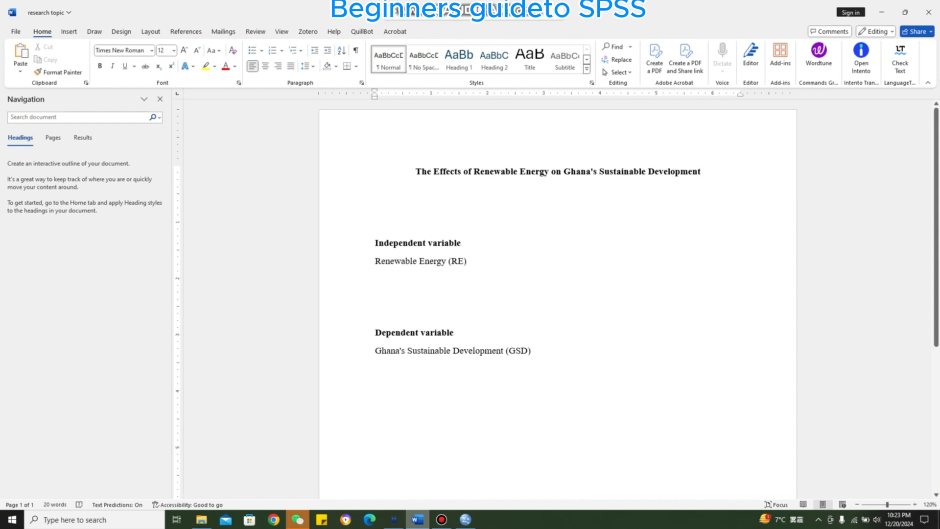
pyautogui.click(468, 261)
pyautogui.moveTo(375, 261); pyautogui.dragTo(468, 262)
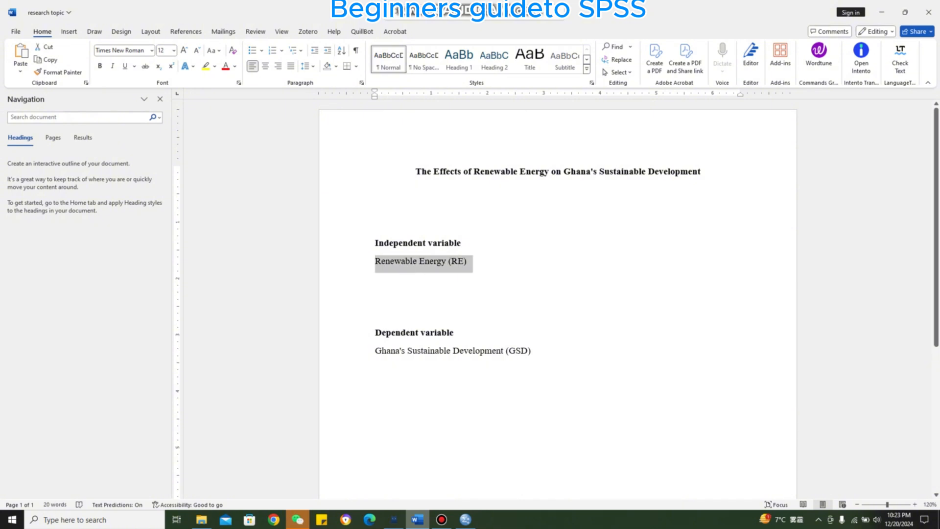
pyautogui.click(559, 296)
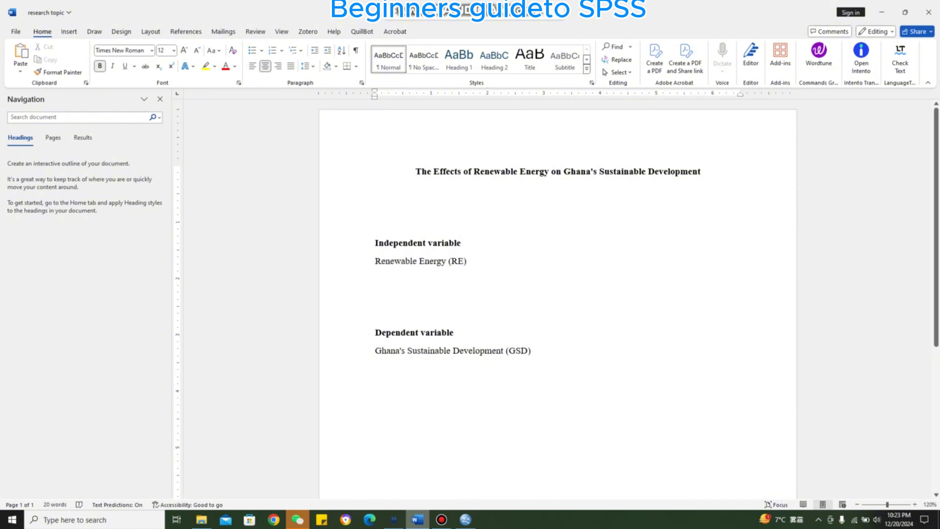
pyautogui.moveTo(530, 351); pyautogui.dragTo(376, 351)
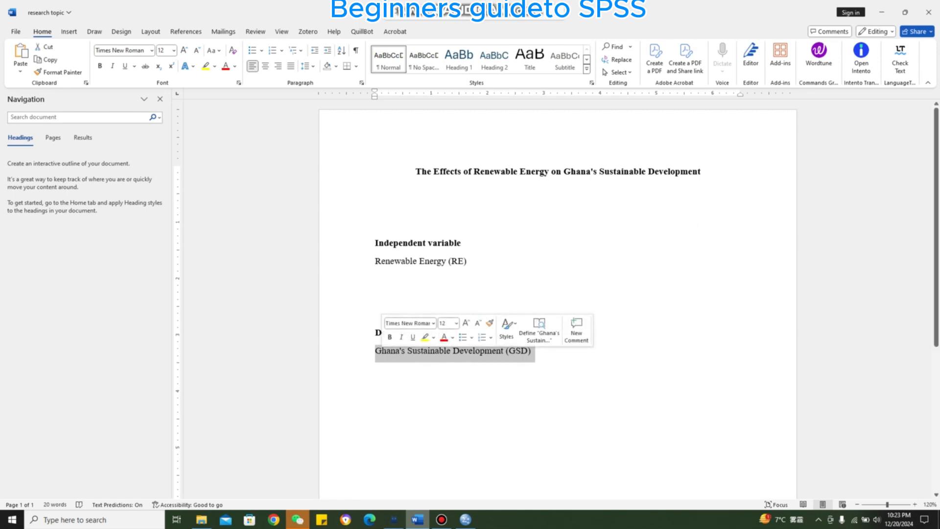
pyautogui.click(558, 297)
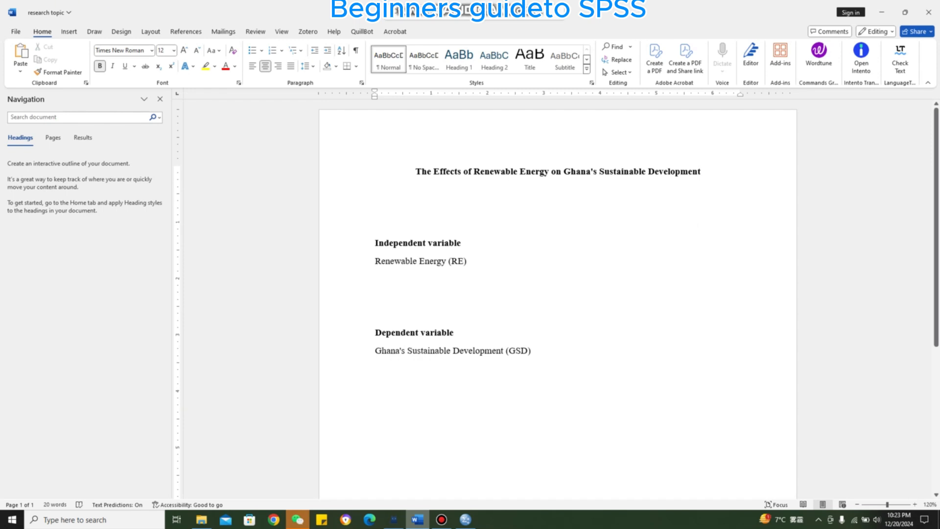
pyautogui.click(468, 261)
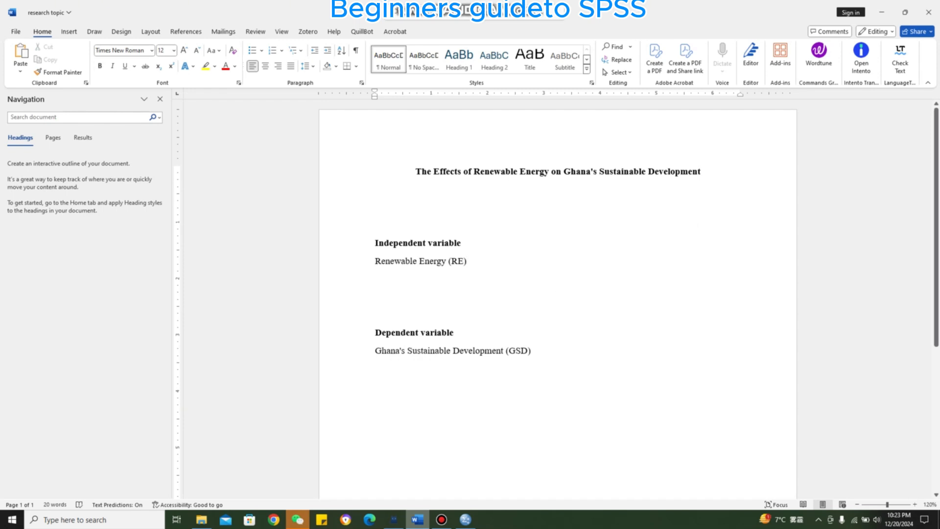
# Add a blank line below "Renewable Energy (RE)" and switch to the variable definitions of the survey dataset in SPSS
pyautogui.press('Return')
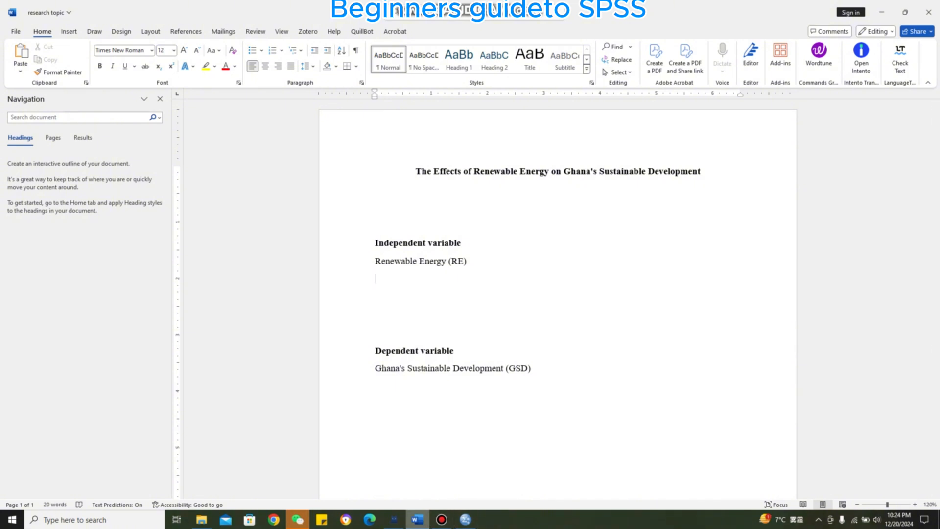
pyautogui.click(465, 520)
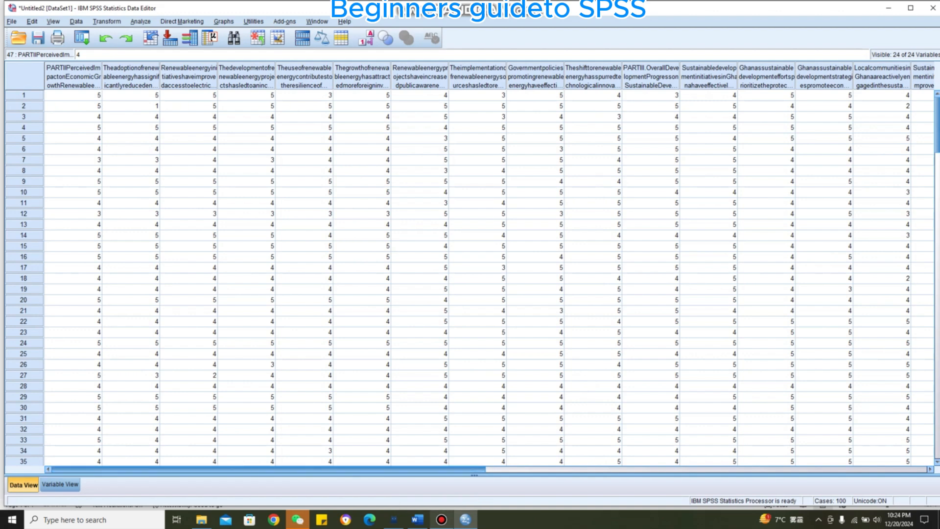
pyautogui.moveTo(343, 470)
pyautogui.mouseDown()
pyautogui.moveTo(734, 470)
pyautogui.moveTo(343, 469)
pyautogui.mouseUp()
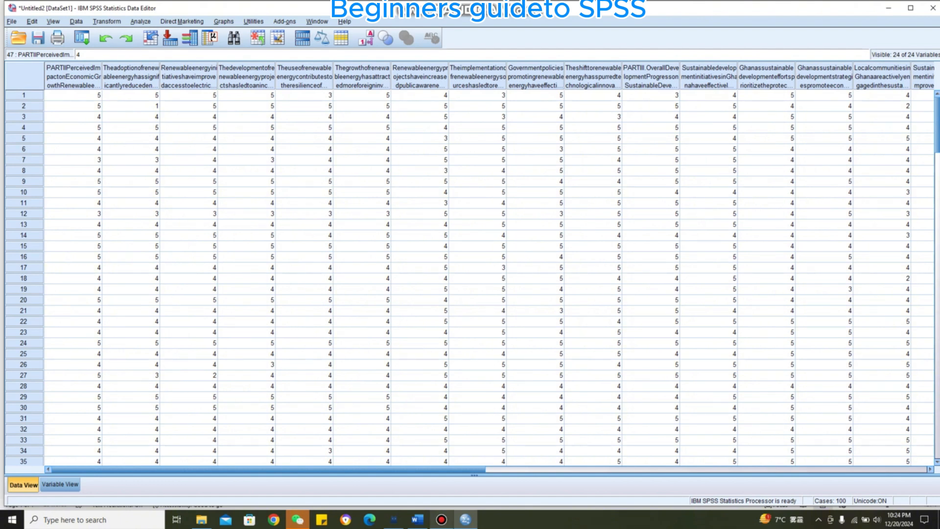
pyautogui.click(59, 484)
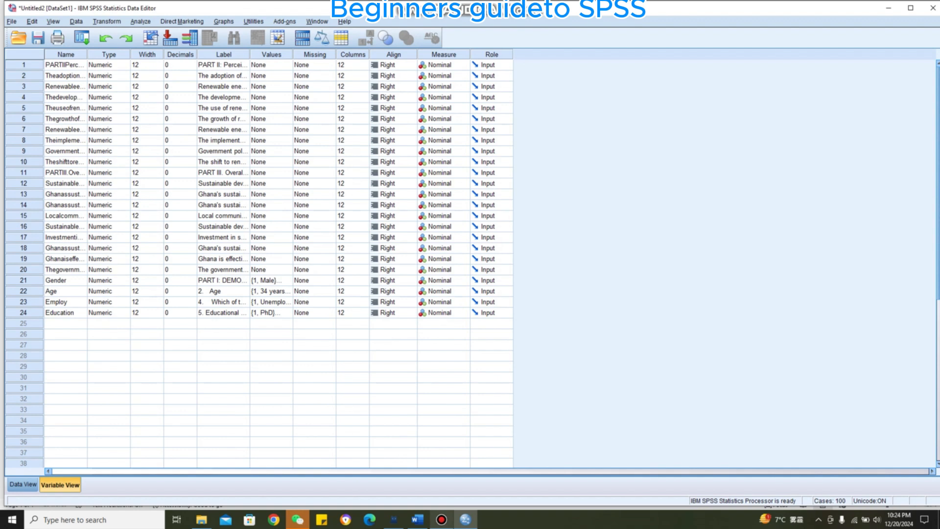
# Check the first variable's name in SPSS against the variable definitions in the Word document, and return to SPSS
pyautogui.click(66, 65)
pyautogui.doubleClick(65, 65)
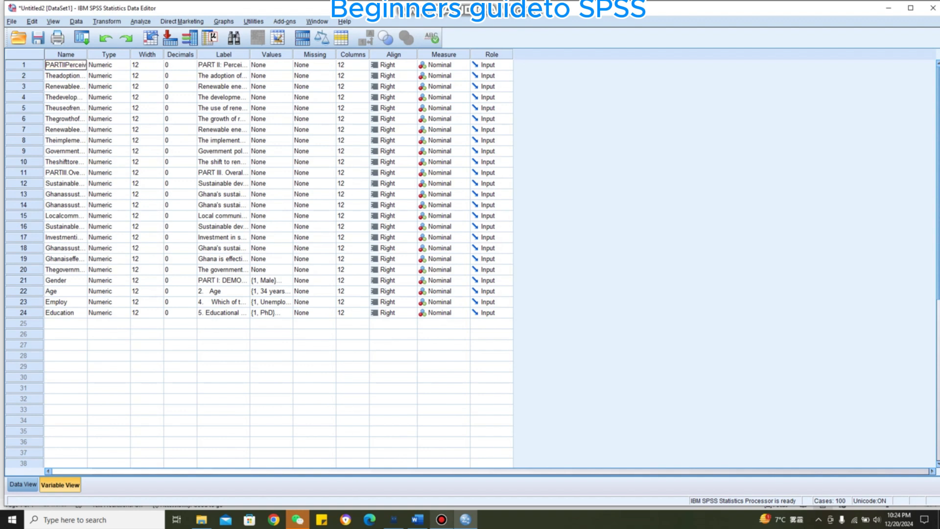
pyautogui.press('Return')
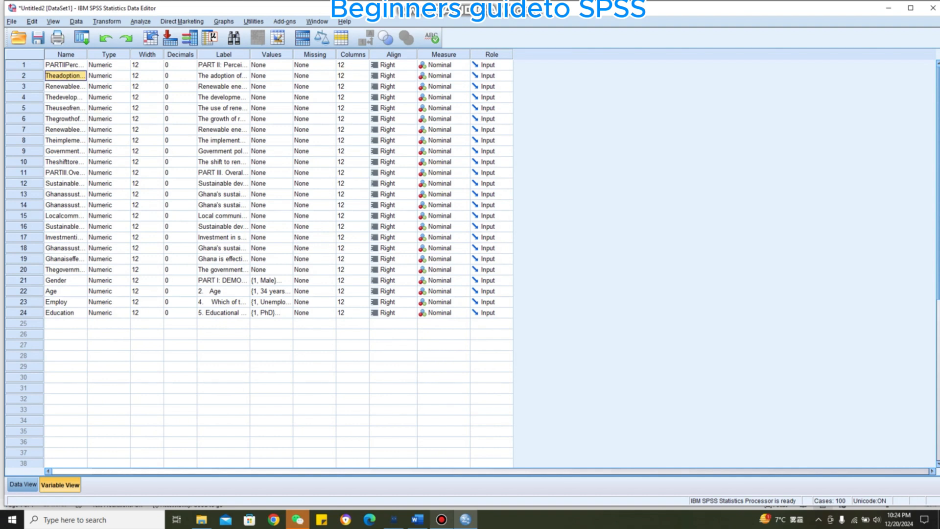
pyautogui.click(65, 64)
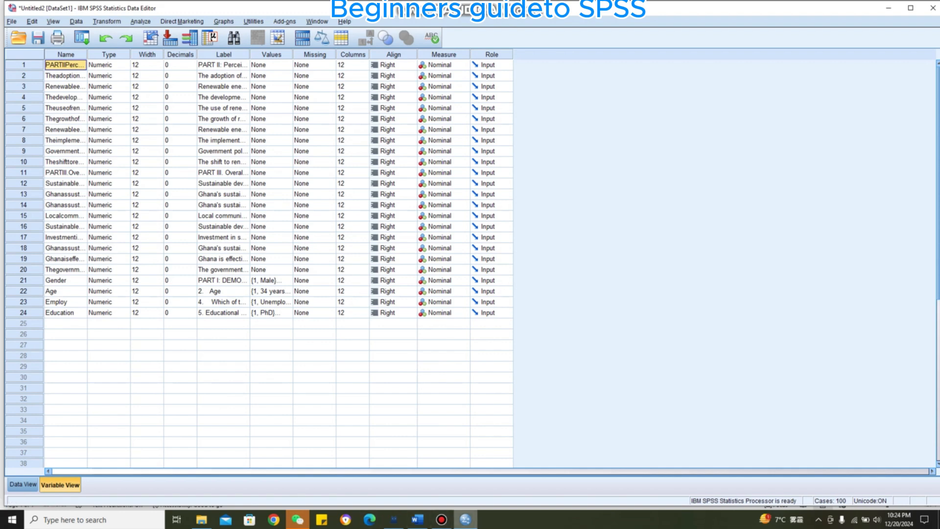
pyautogui.click(417, 519)
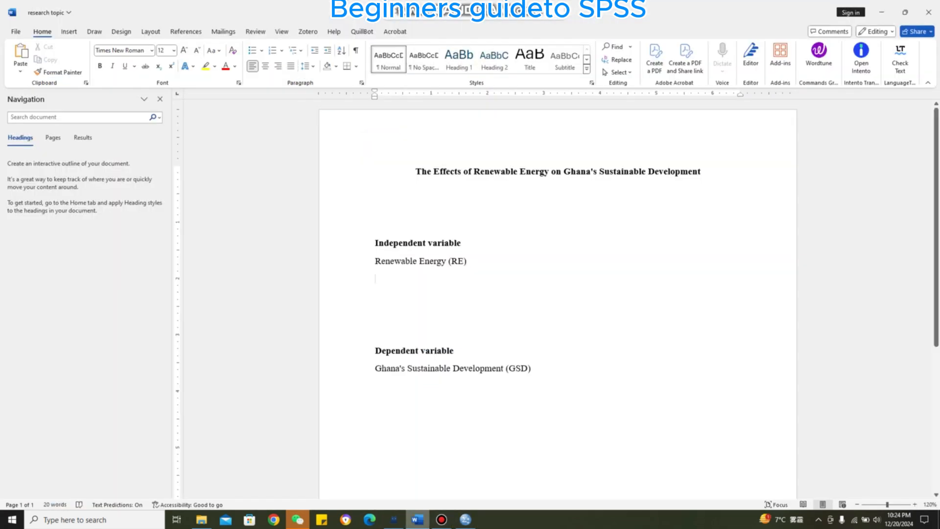
pyautogui.click(465, 519)
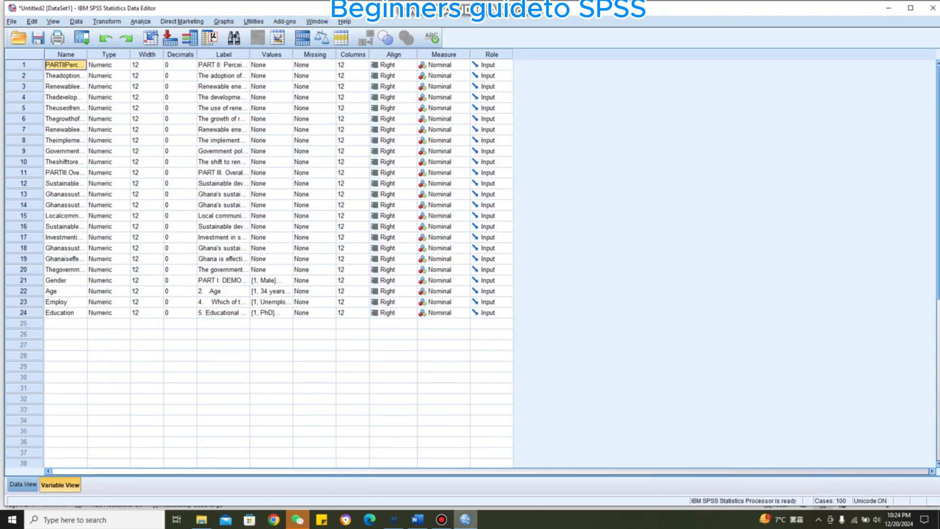
# Go through the variable names from the first renewable energy item in row 1 to the Part III item in row 11
pyautogui.press('Down')
pyautogui.press('Down')
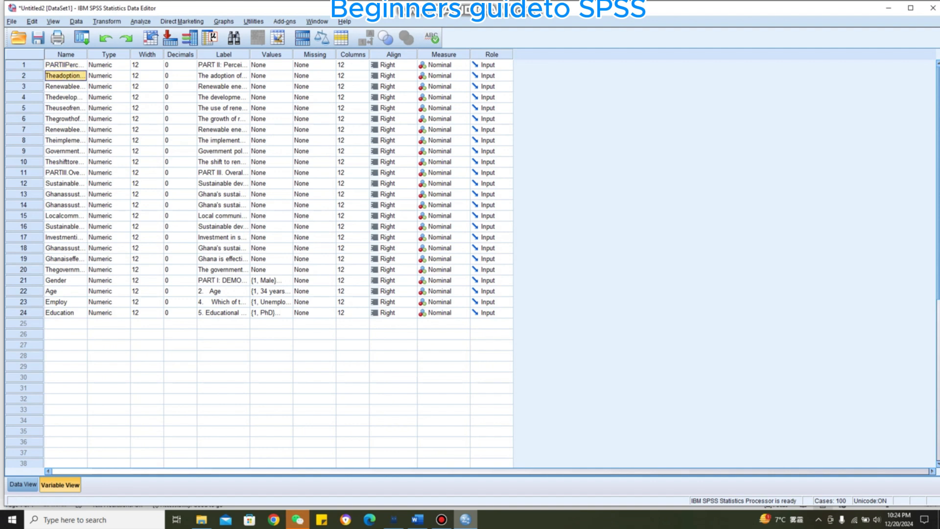
pyautogui.press('Down')
pyautogui.press('Down')
pyautogui.press('Down')
pyautogui.press('Down')
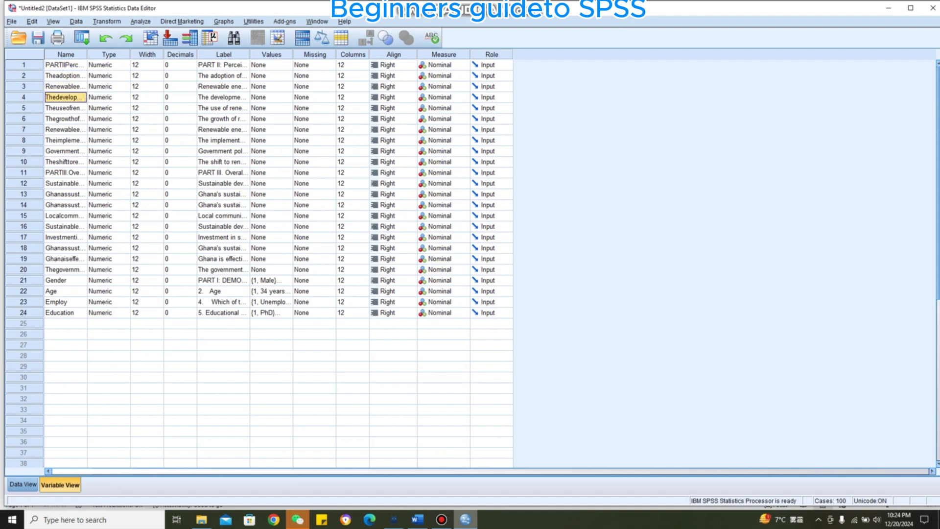
pyautogui.press('Down')
pyautogui.press('Down')
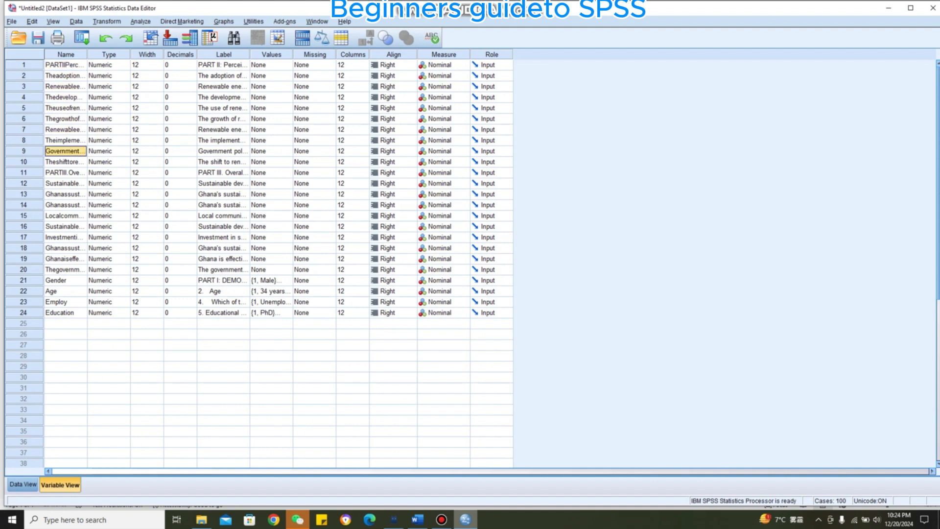
pyautogui.press('Down')
pyautogui.press('Down')
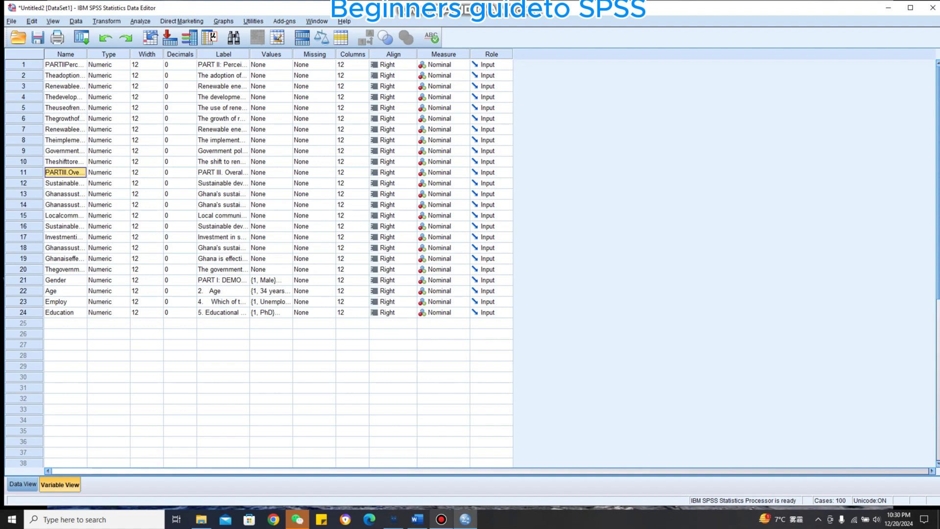
# Go through the sustainable development variable names one by one from row 12 to row 20
pyautogui.click(65, 183)
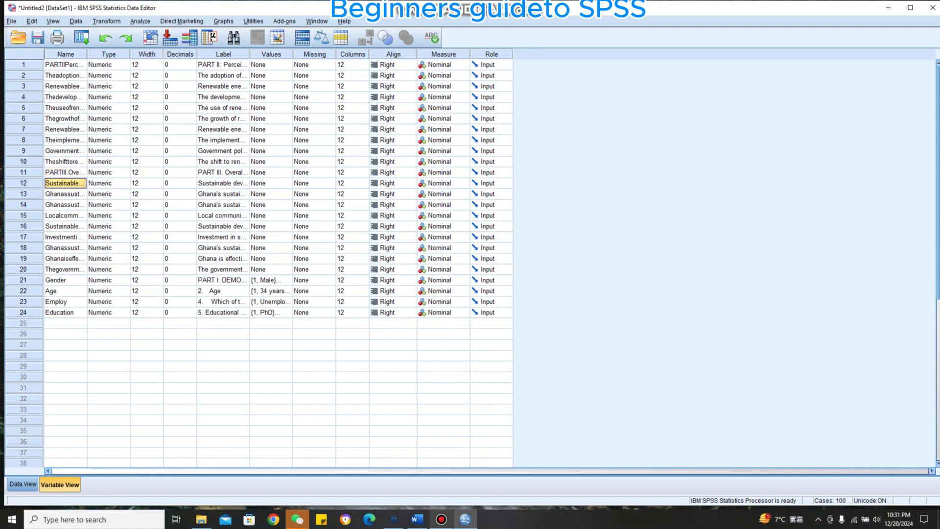
pyautogui.click(66, 194)
pyautogui.click(65, 205)
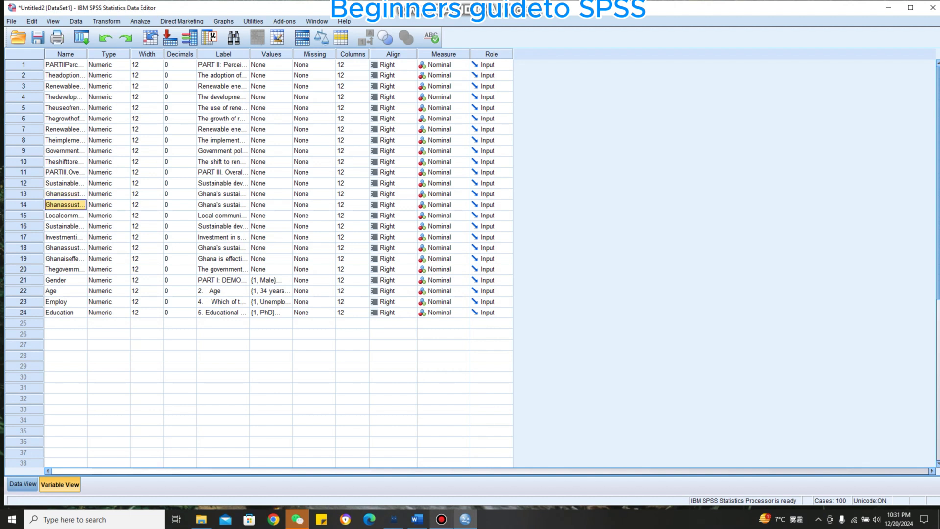
pyautogui.click(66, 215)
pyautogui.click(65, 226)
pyautogui.click(65, 237)
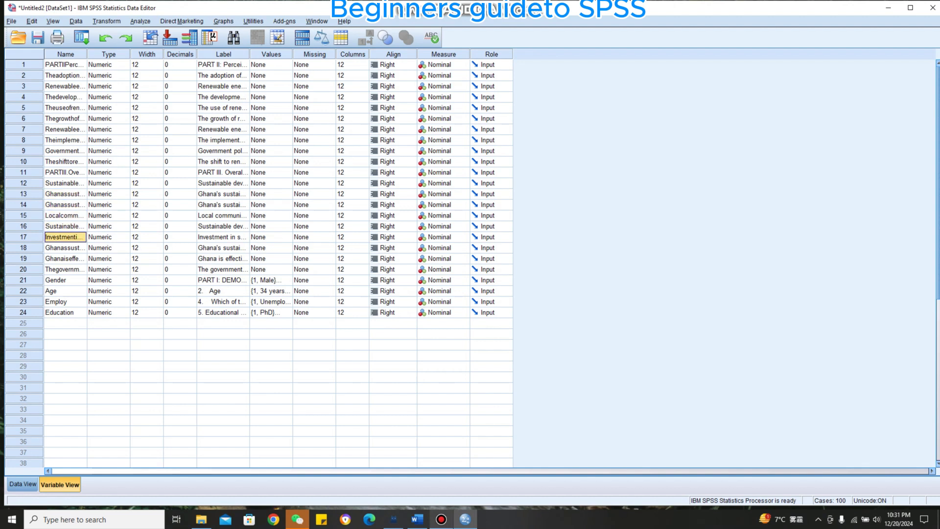
pyautogui.click(65, 248)
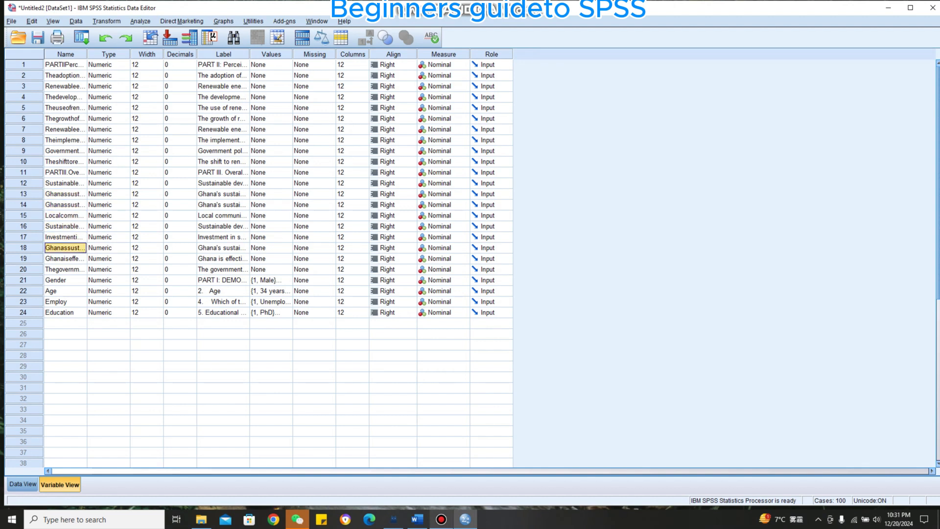
pyautogui.click(65, 258)
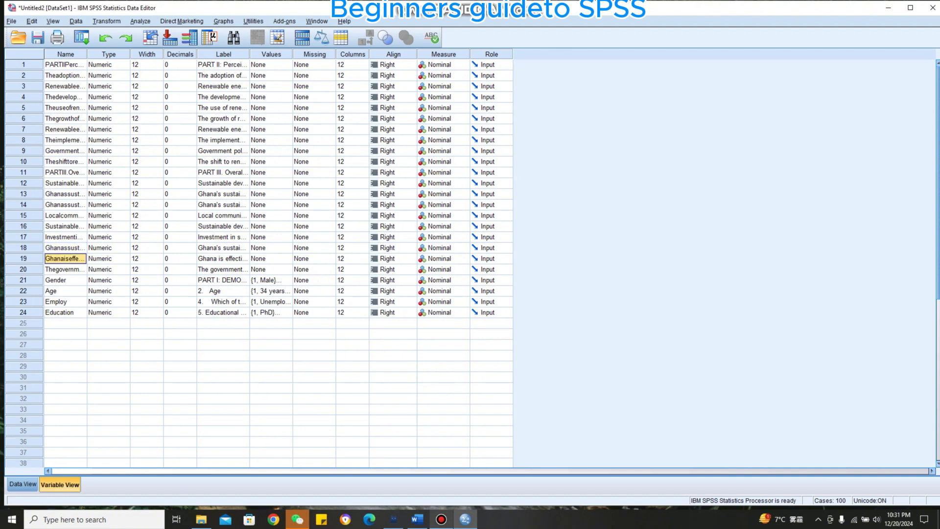
pyautogui.click(65, 269)
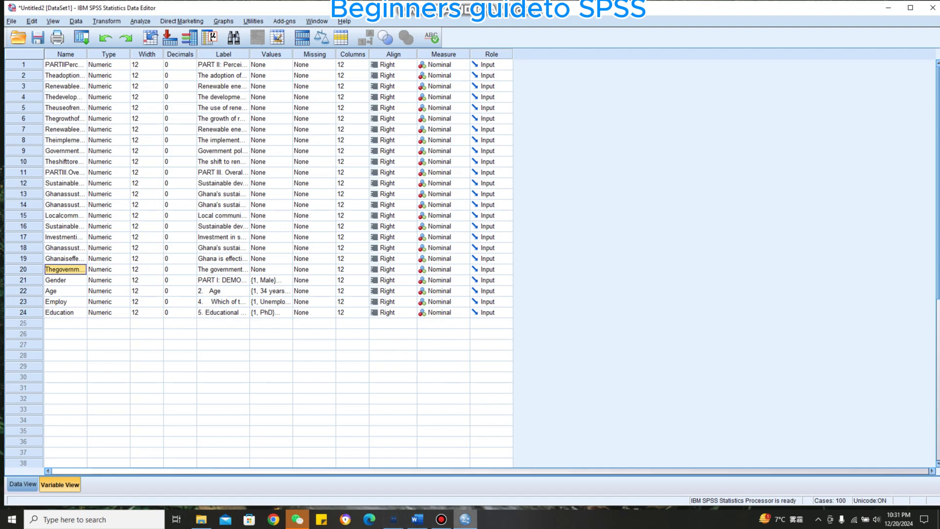
# Consult the abbreviations in the Word document, minimize it, and rename the first variable in SPSS as RE1
pyautogui.click(417, 519)
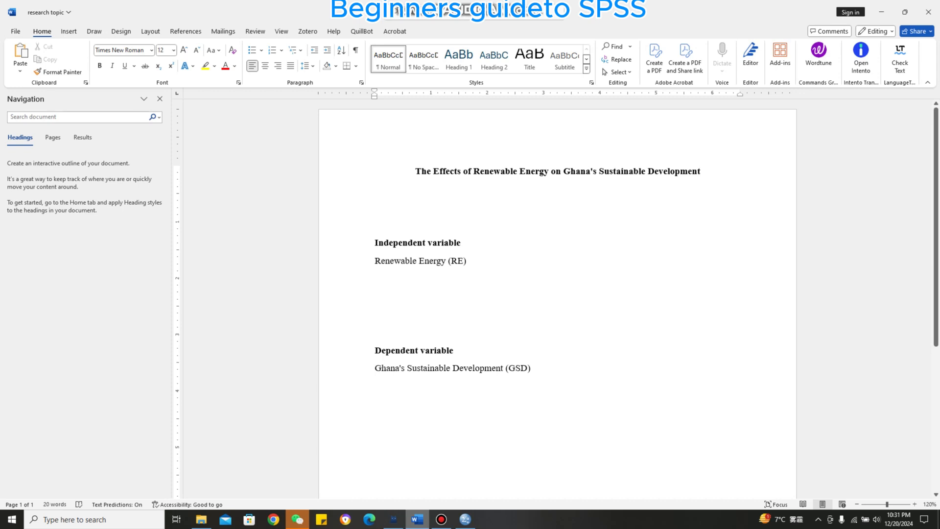
pyautogui.click(882, 12)
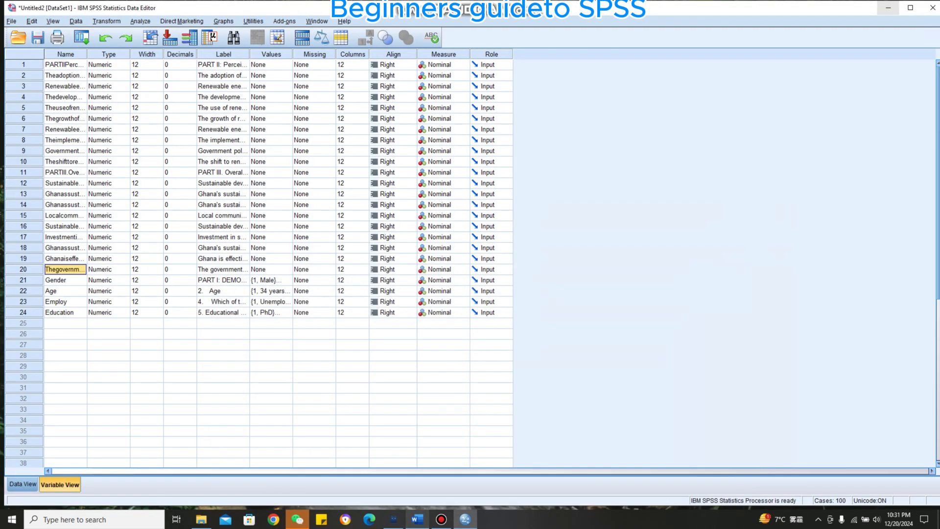
pyautogui.click(65, 64)
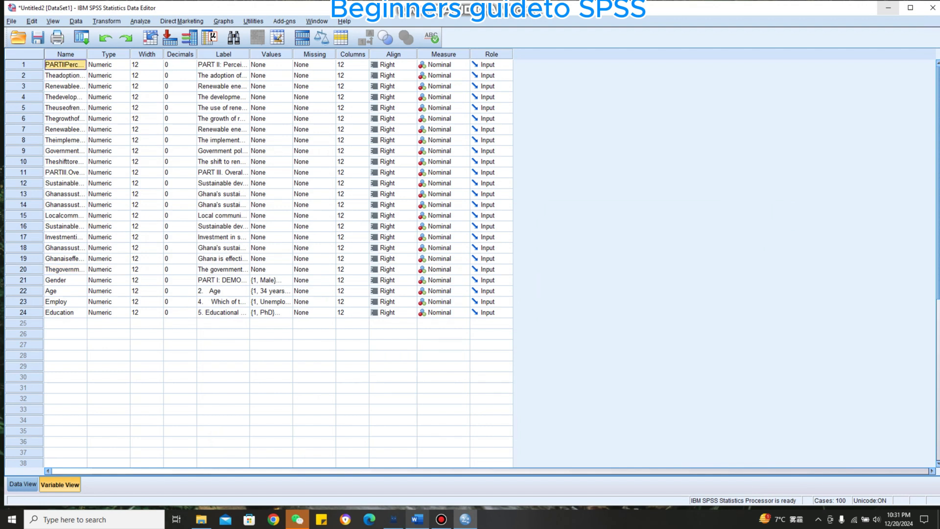
pyautogui.press('BackSpace')
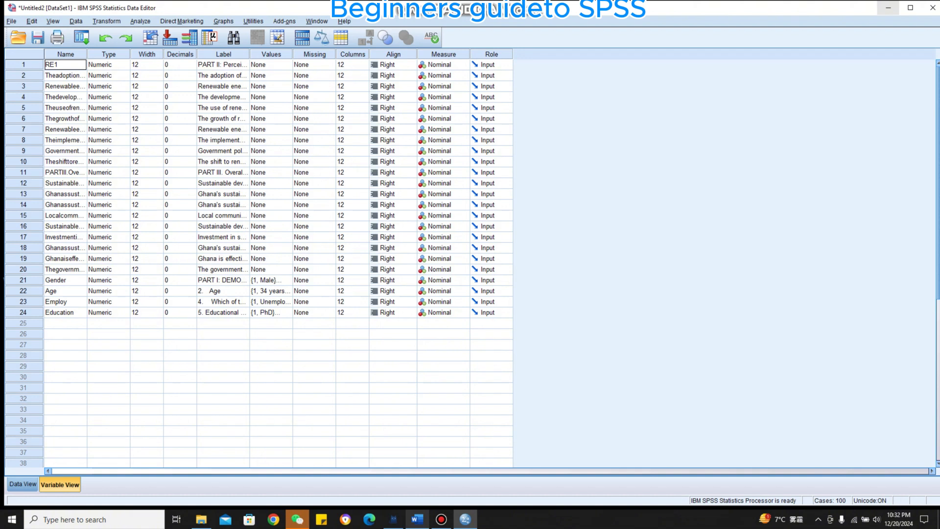
pyautogui.press('Return')
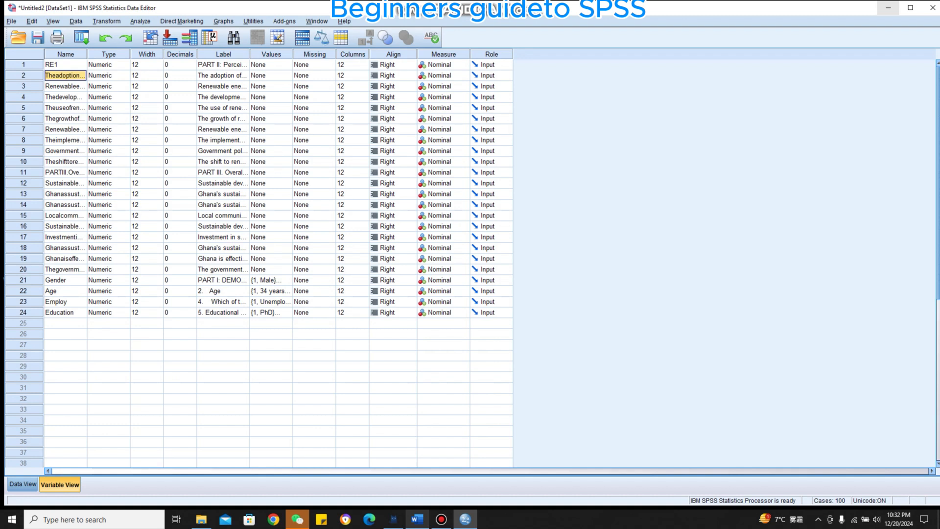
# Rename the second variable, about the adoption of renewable energy, as RE2
pyautogui.doubleClick(65, 75)
pyautogui.click(65, 87)
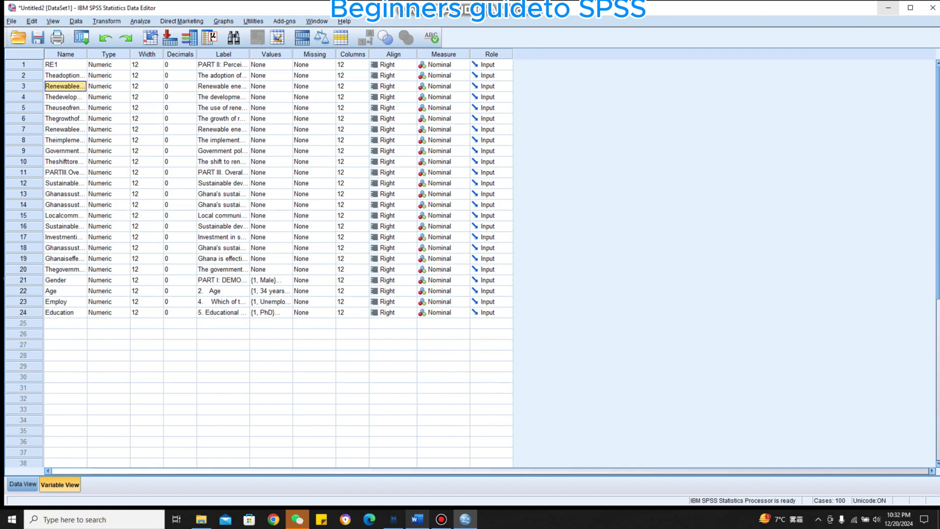
pyautogui.click(65, 75)
pyautogui.press('BackSpace')
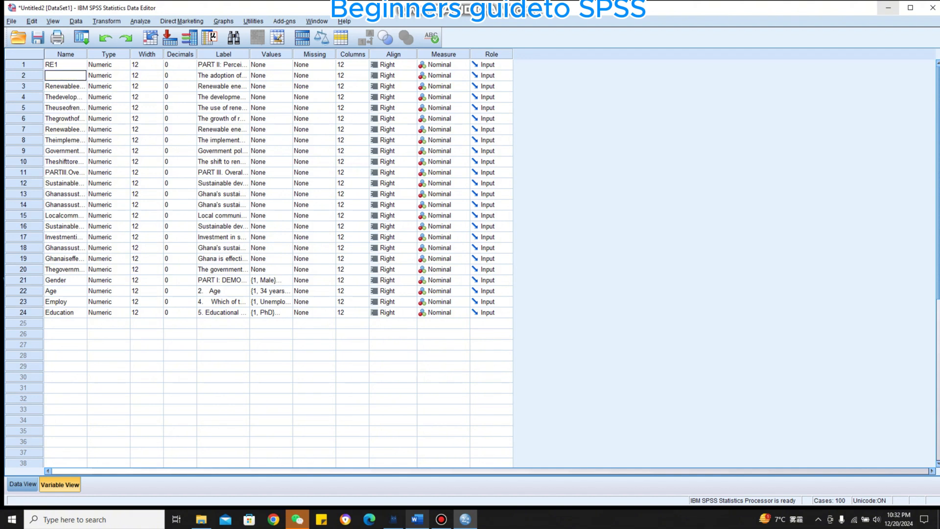
pyautogui.write('RE2')
pyautogui.press('Return')
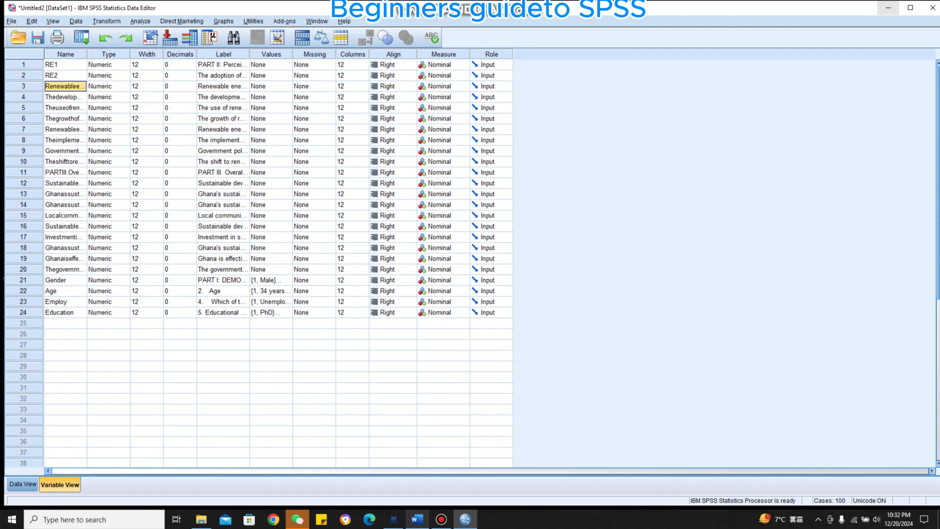
# Rename the variables in rows 3 and 4 as RE3 and RE4
pyautogui.press('BackSpace')
pyautogui.write('RE3')
pyautogui.press('Return')
pyautogui.press('BackSpace')
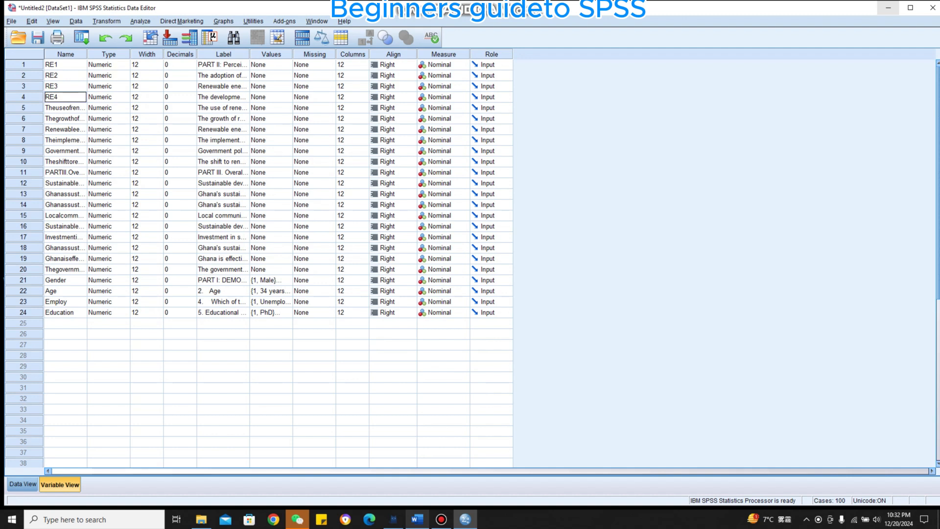
pyautogui.press('Return')
# Rename the variables in rows 5 and 6 as RE5 and RE6
pyautogui.press('BackSpace')
pyautogui.write('RE5')
pyautogui.press('Return')
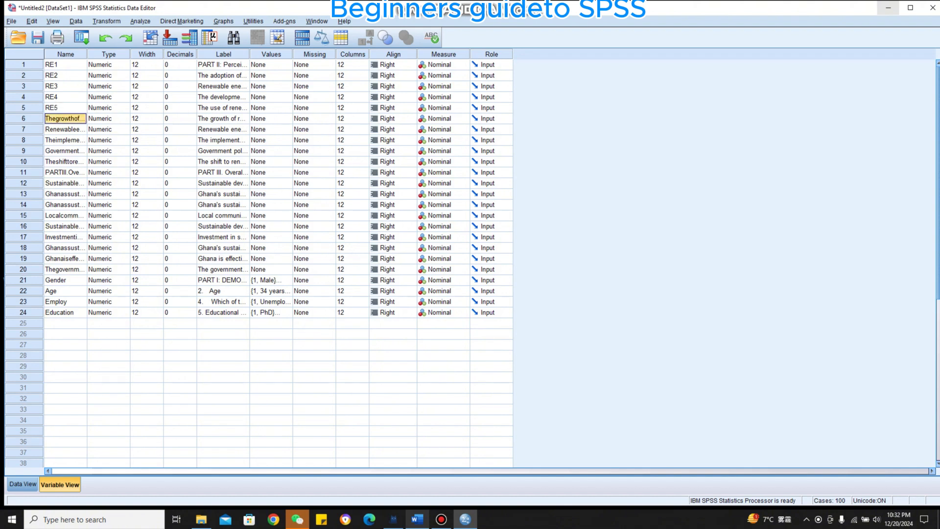
pyautogui.press('BackSpace')
pyautogui.write('RE6')
pyautogui.press('Return')
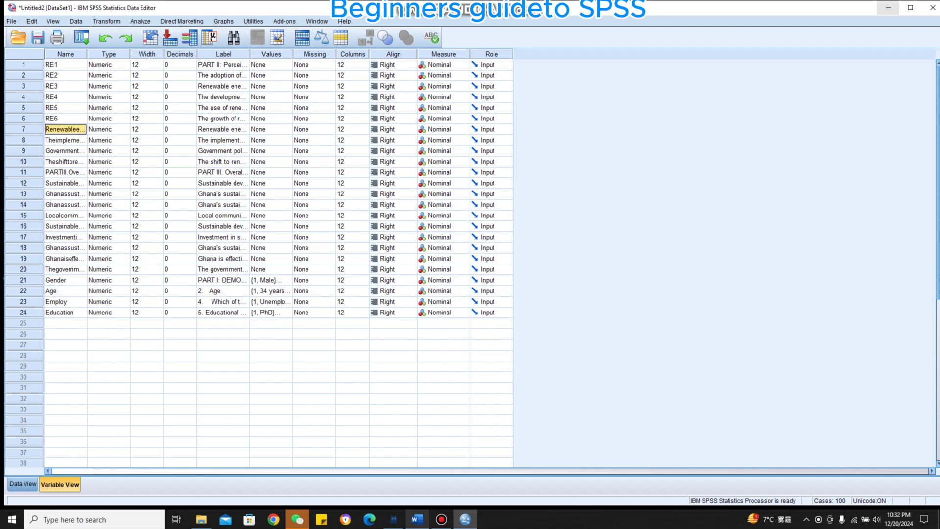
# Rename the variables in rows 7 and 8 as RE7 and RE8
pyautogui.press('BackSpace')
pyautogui.press('Return')
pyautogui.press('BackSpace')
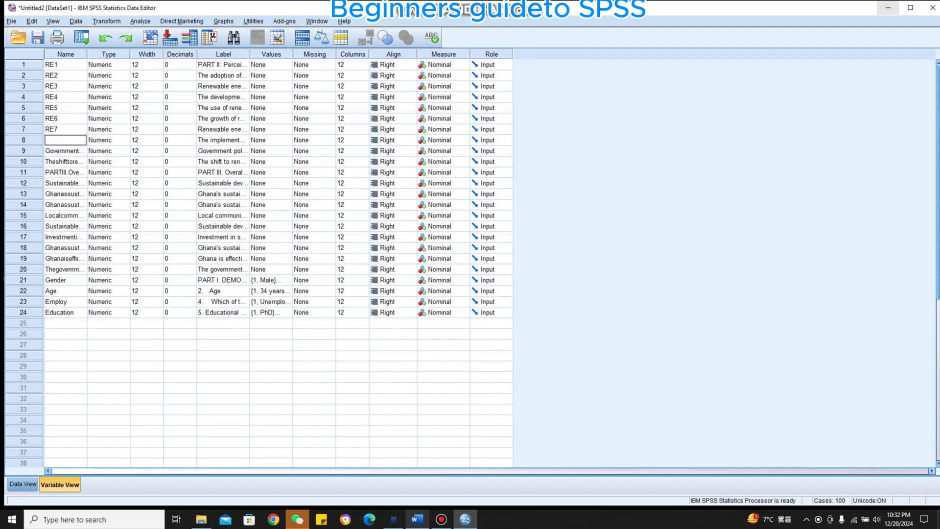
pyautogui.write('RE')
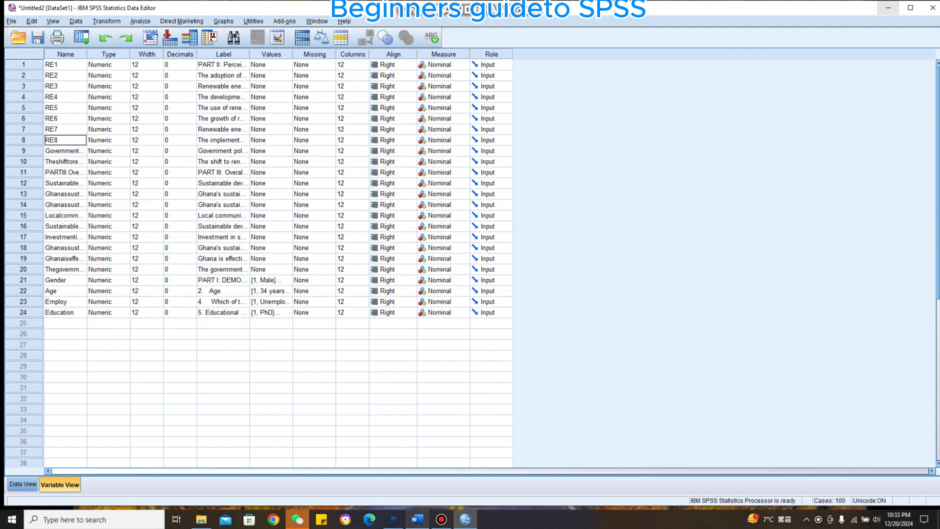
pyautogui.write('8')
pyautogui.press('Return')
# Rename the variables in rows 9 and 10 as RE9 and RE10
pyautogui.press('BackSpace')
pyautogui.write('R')
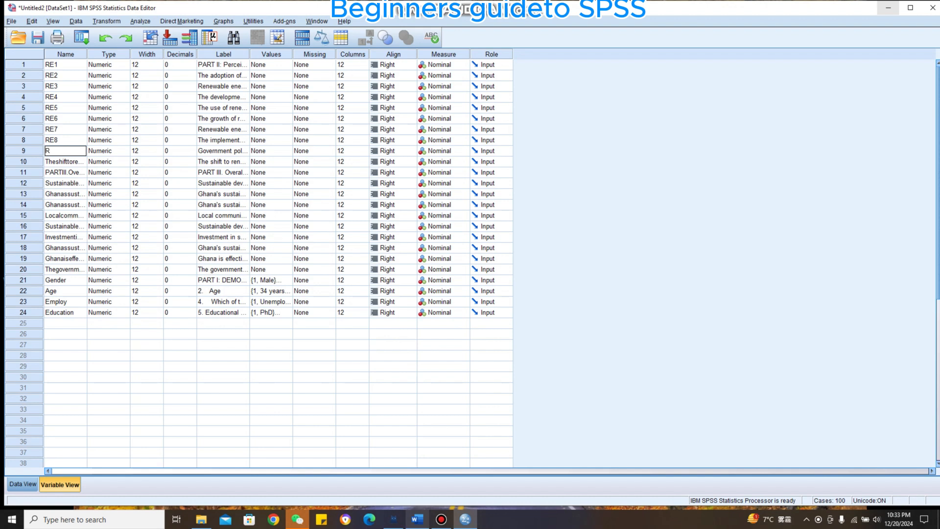
pyautogui.write('E9')
pyautogui.press('Return')
pyautogui.press('BackSpace')
pyautogui.write('RE10')
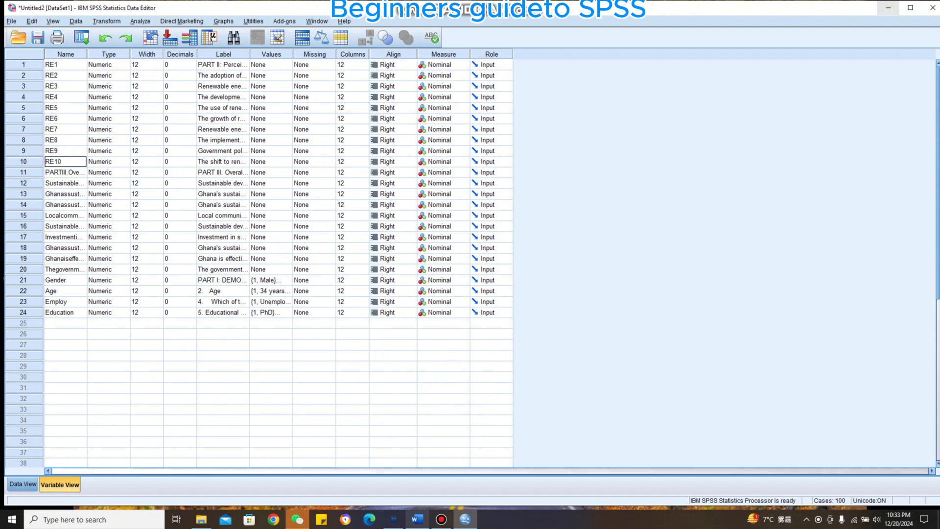
pyautogui.press('Return')
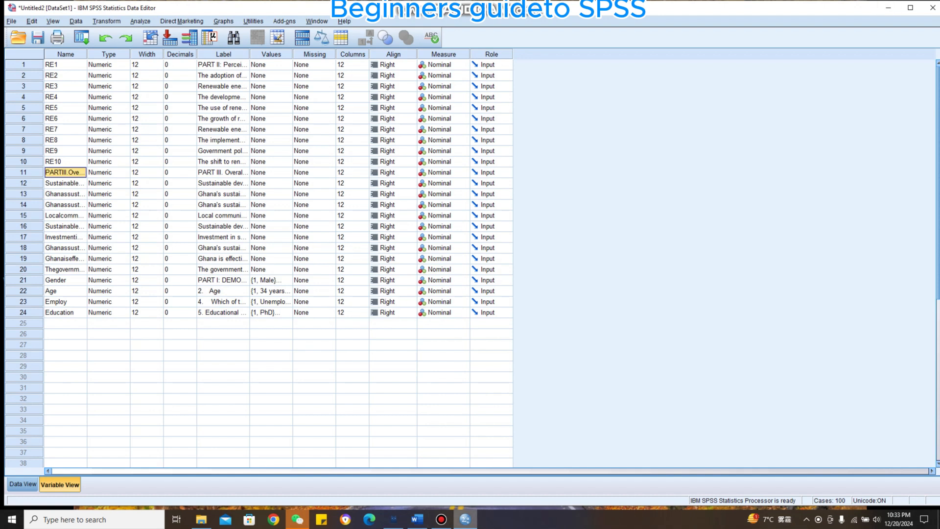
# Check the dependent variable's abbreviation in the research topic document in Word, and return to the variable list in SPSS
pyautogui.click(417, 519)
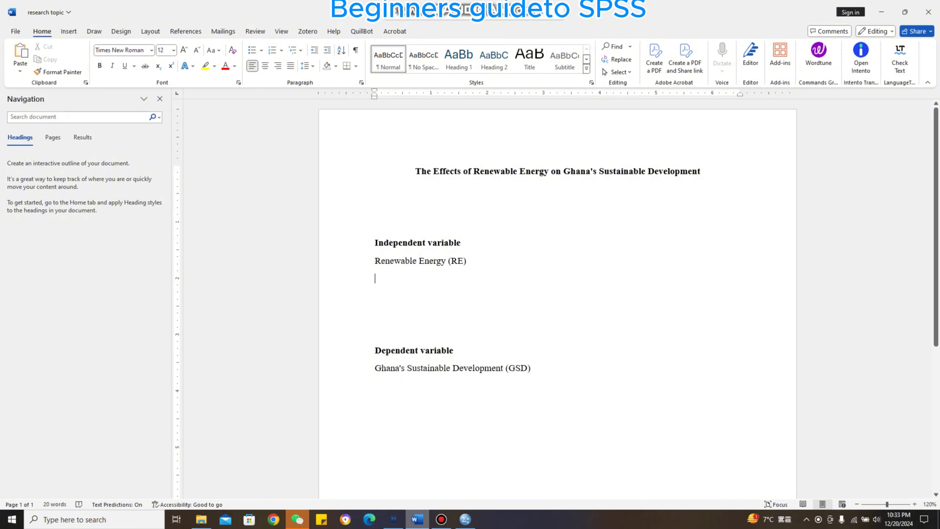
pyautogui.click(882, 11)
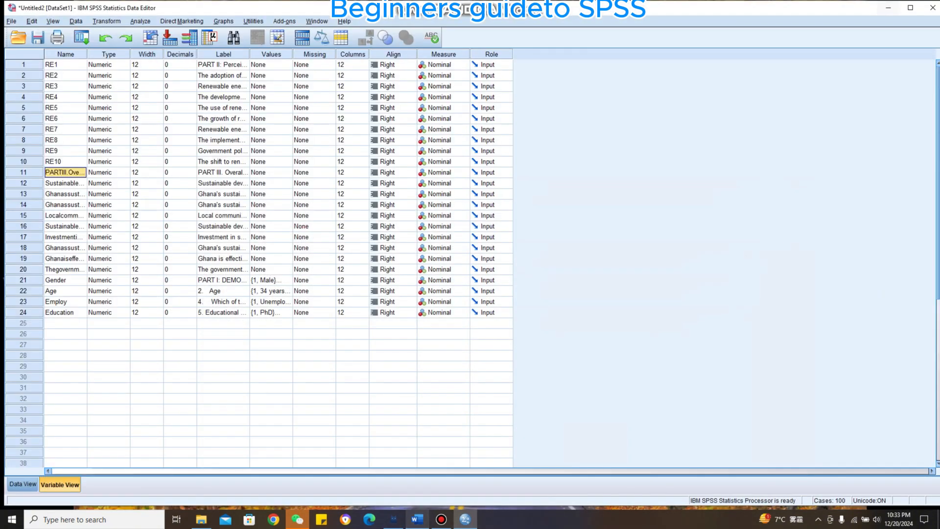
pyautogui.click(417, 519)
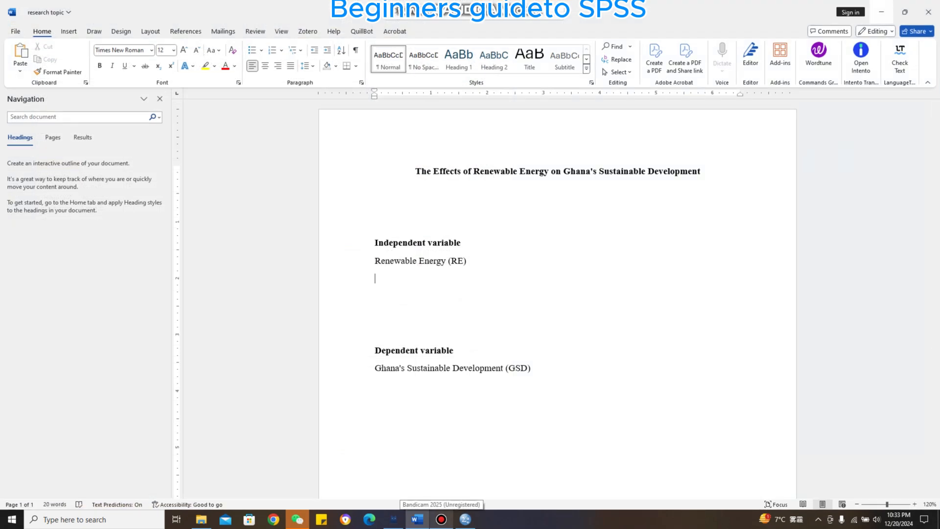
pyautogui.click(882, 12)
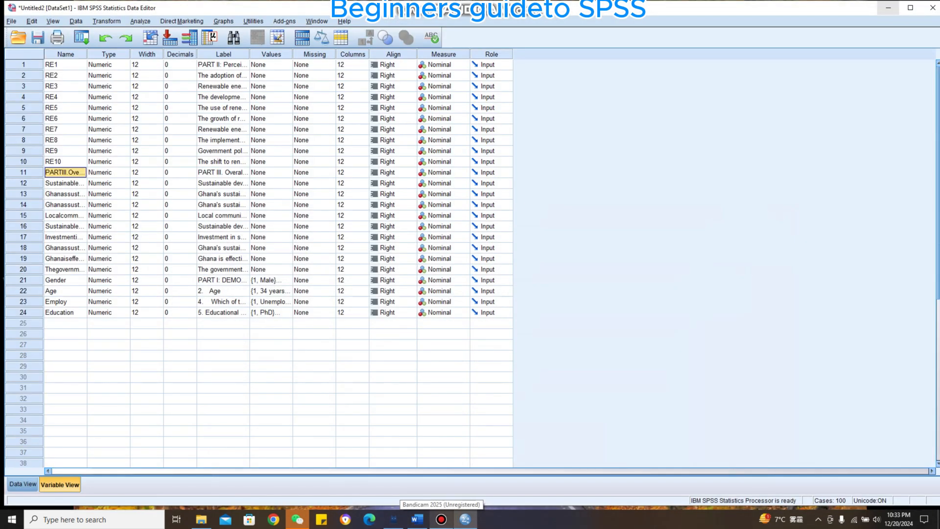
# Rename the variables in rows 11 and 12 as GSD1 and GSD2
pyautogui.press('BackSpace')
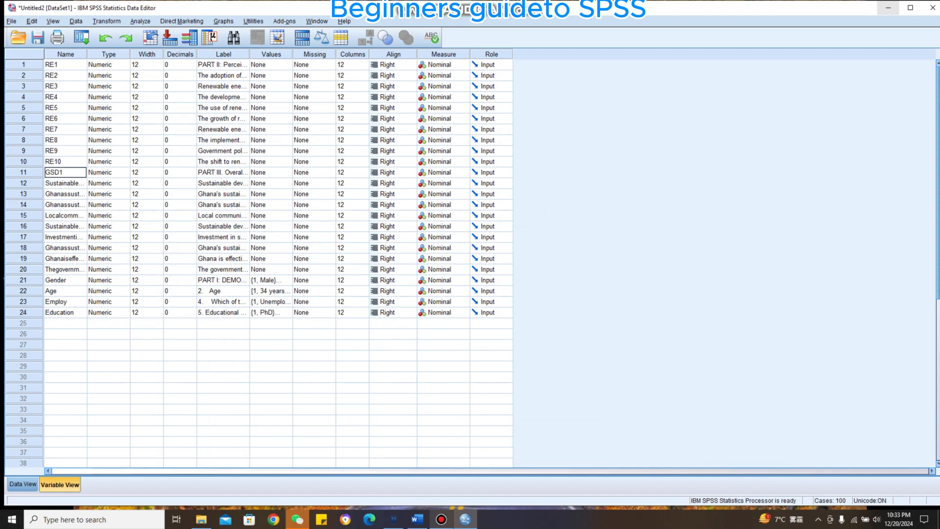
pyautogui.press('Return')
pyautogui.write('G')
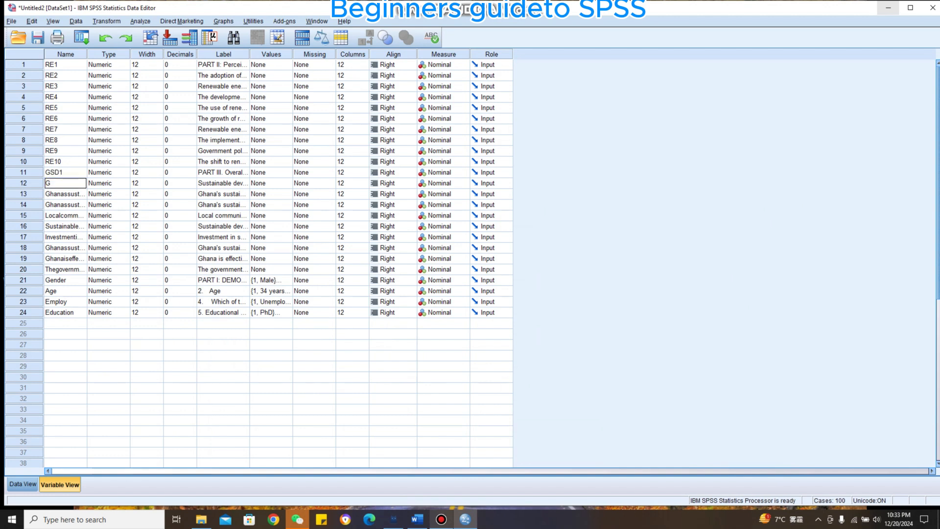
pyautogui.write('SD2')
pyautogui.press('Return')
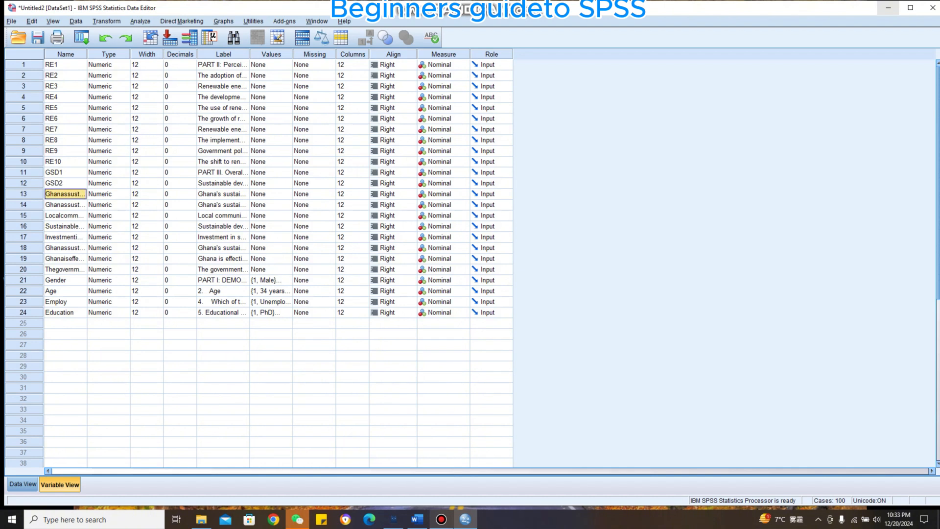
# Rename the variables in rows 13 to 15 as GSD3, GSD4 and GSD5
pyautogui.write('GSD3')
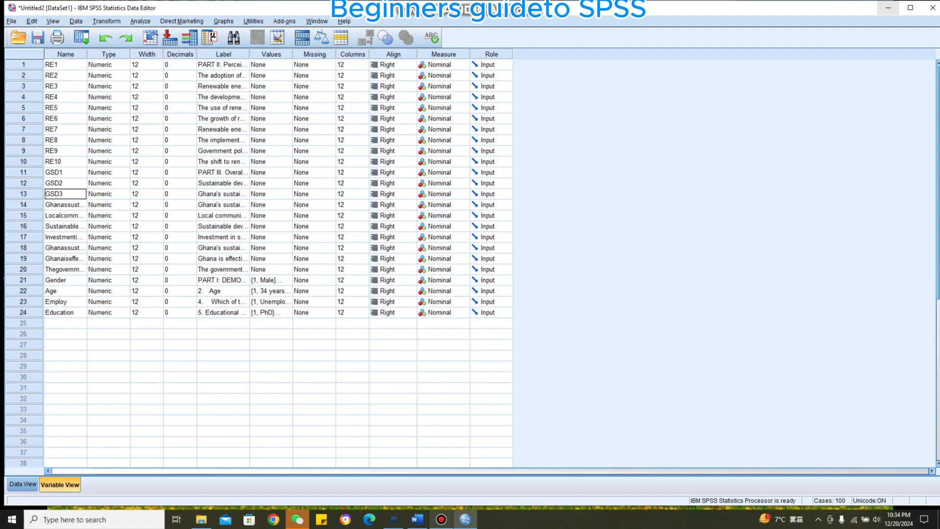
pyautogui.press('Return')
pyautogui.press('BackSpace')
pyautogui.press('Return')
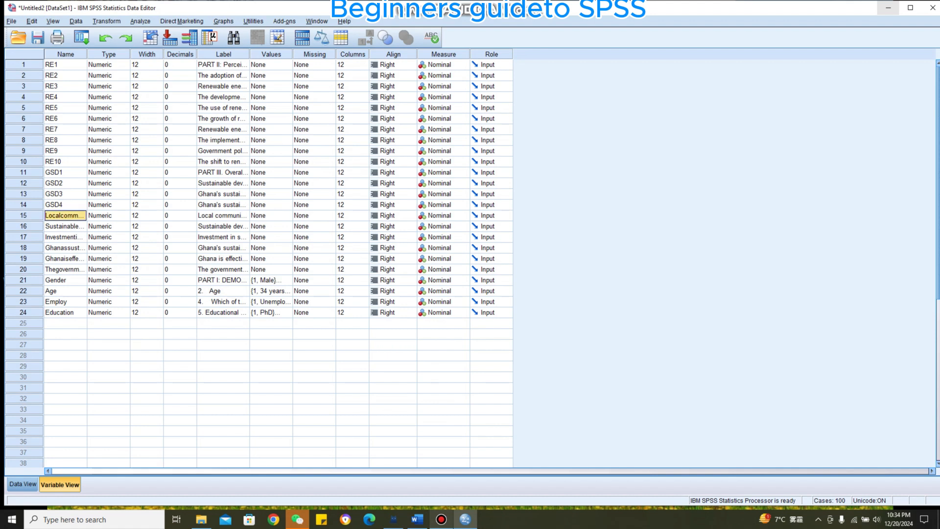
pyautogui.write('GSD5')
pyautogui.press('Return')
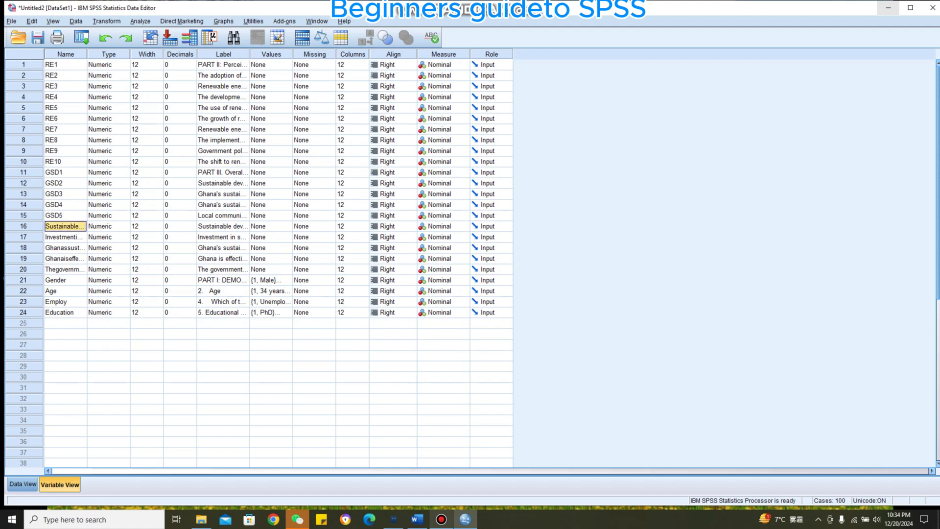
# Rename the variables in rows 16 to 18 as GSD6, GSD7 and GSD8
pyautogui.write('GSD6')
pyautogui.press('Return')
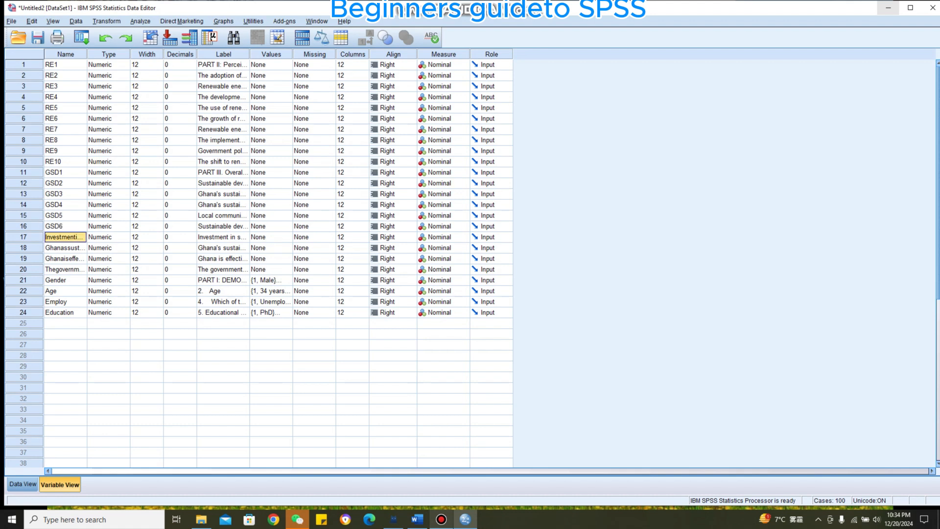
pyautogui.write('GSD7')
pyautogui.press('Return')
pyautogui.write('GSD')
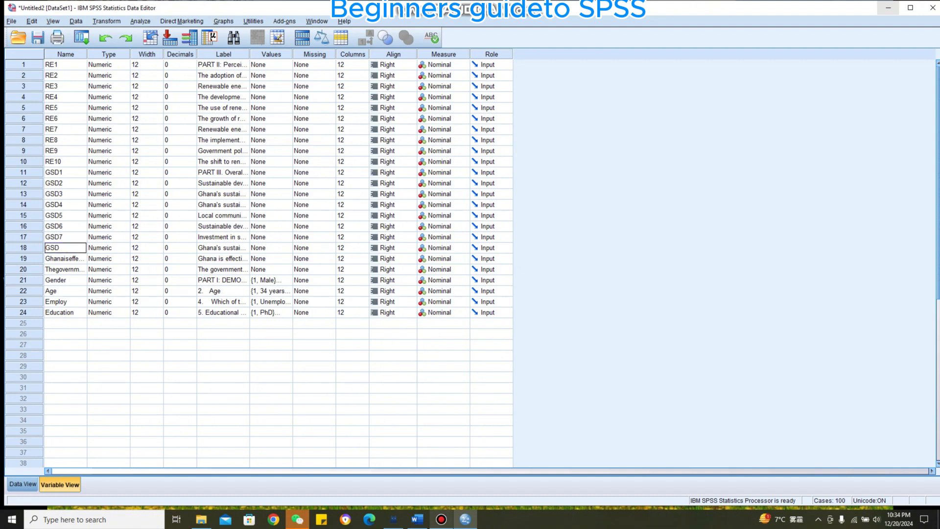
pyautogui.write('8')
pyautogui.press('Return')
# Rename the variables in rows 19 and 20 as GSD9 and GSD10
pyautogui.write('GSD9')
pyautogui.press('Return')
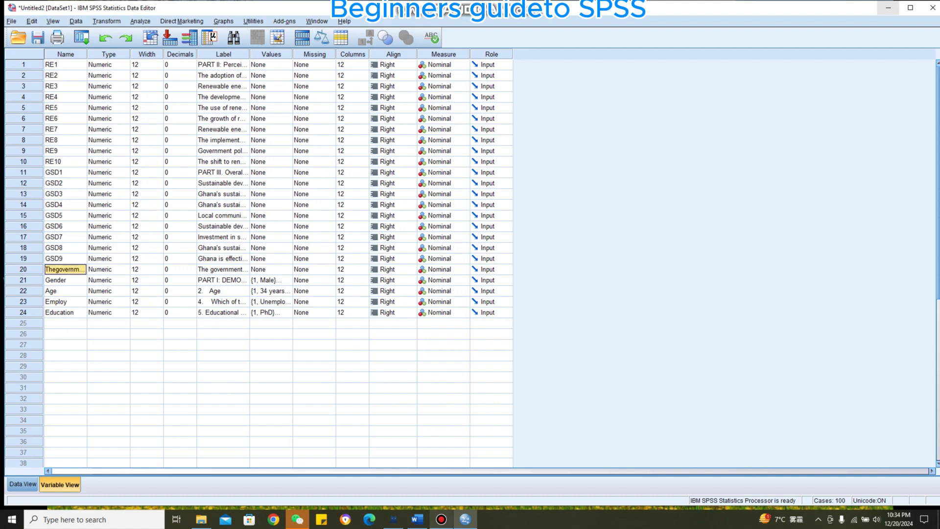
pyautogui.write('GSD10')
pyautogui.click(65, 312)
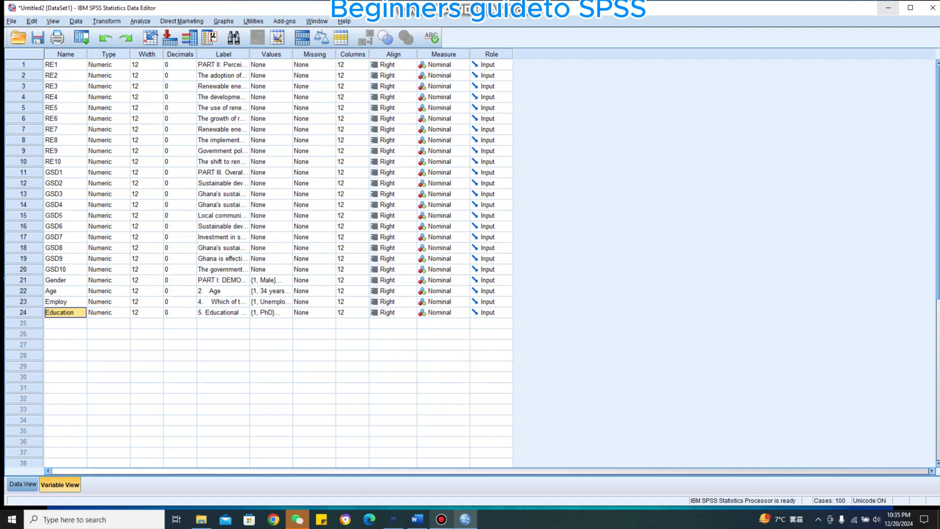
# Review the renamed columns in the case data, from RE1 across to Education and back to the first column
pyautogui.click(22, 483)
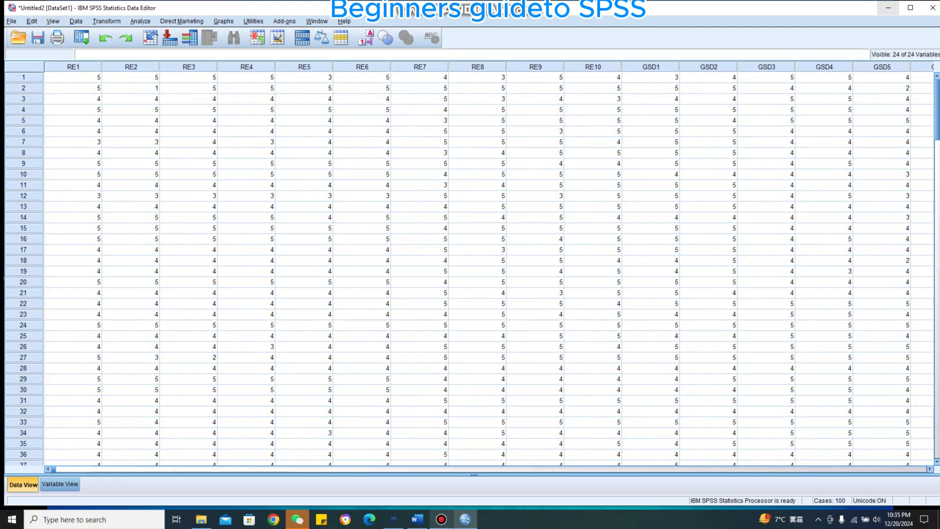
pyautogui.moveTo(53, 469); pyautogui.dragTo(230, 469)
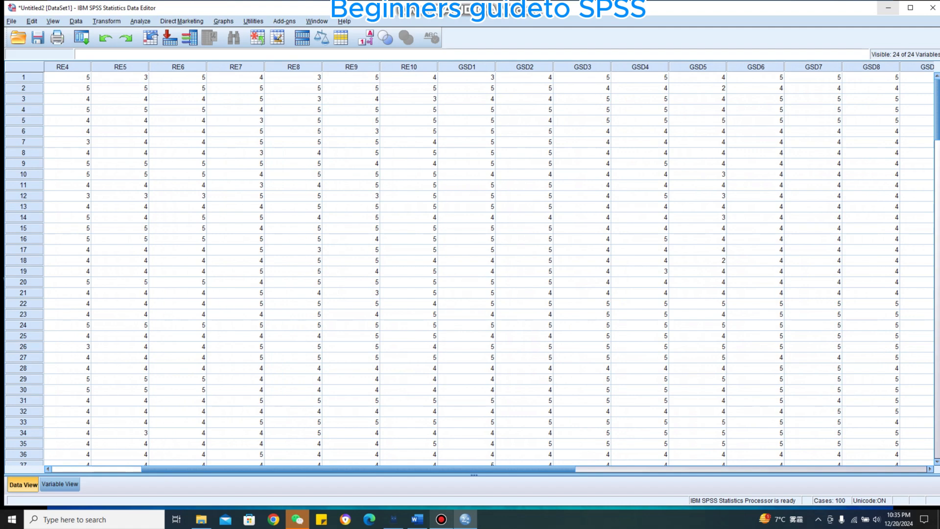
pyautogui.moveTo(359, 469); pyautogui.dragTo(620, 469)
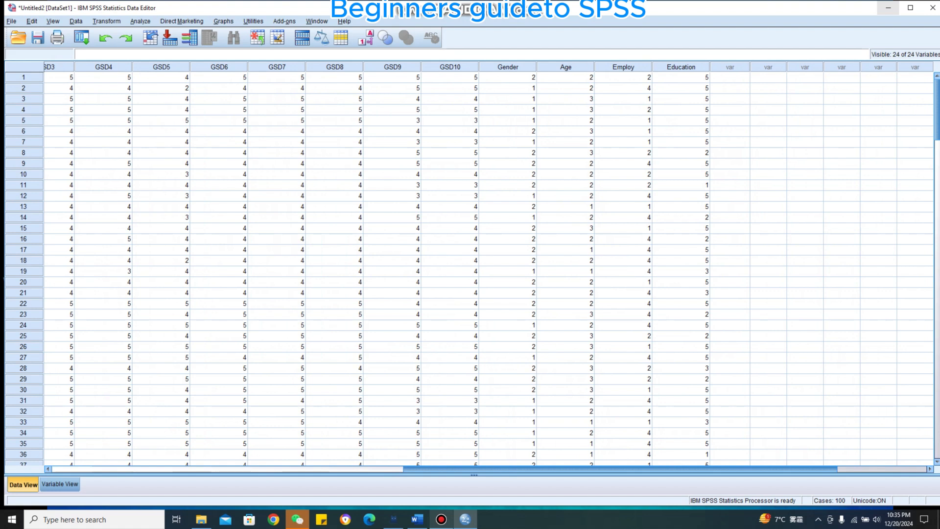
pyautogui.moveTo(620, 469); pyautogui.dragTo(269, 469)
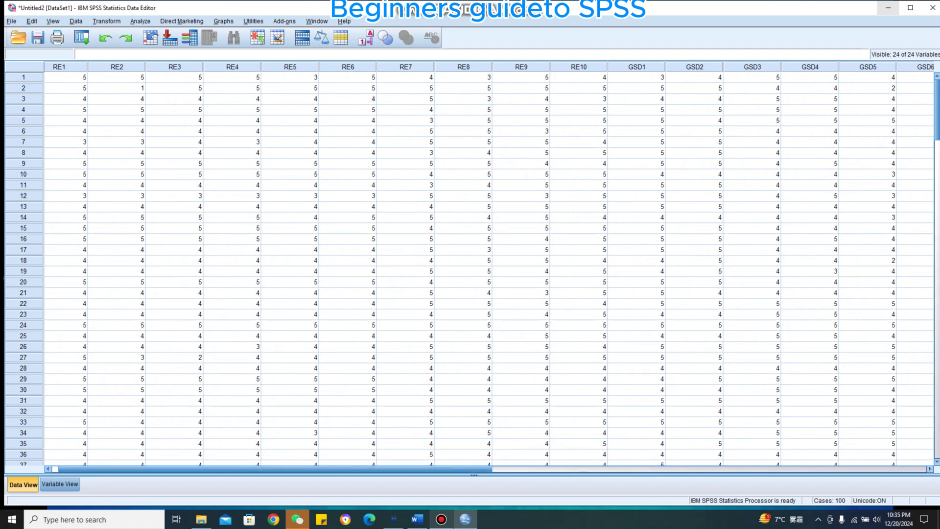
pyautogui.moveTo(274, 469)
pyautogui.mouseDown()
pyautogui.moveTo(631, 469)
pyautogui.moveTo(268, 469)
pyautogui.mouseUp()
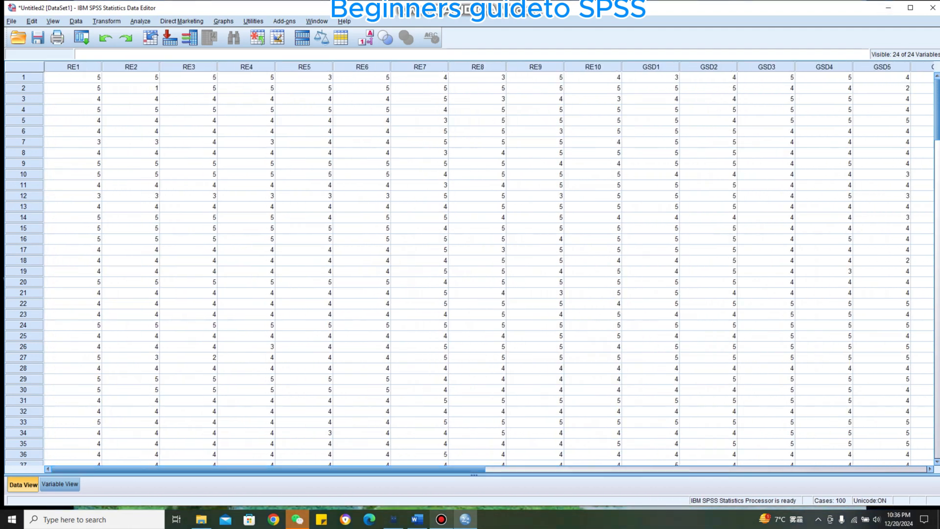